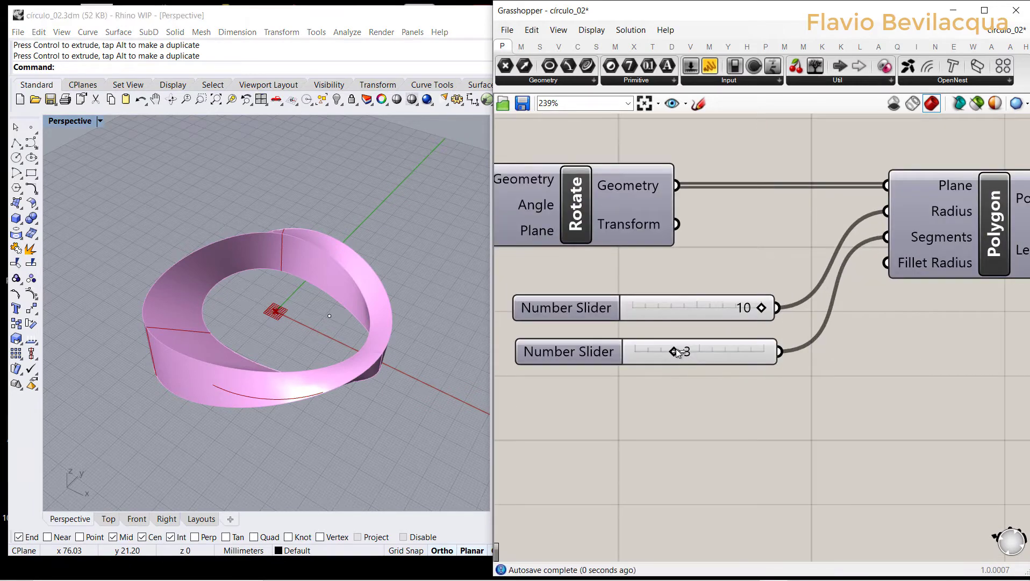
# Increase the segment count feeding the Polygon component in the finished ring definition.
pyautogui.moveTo(675, 351); pyautogui.dragTo(724, 352)
pyautogui.scroll(-8, 713, 344)
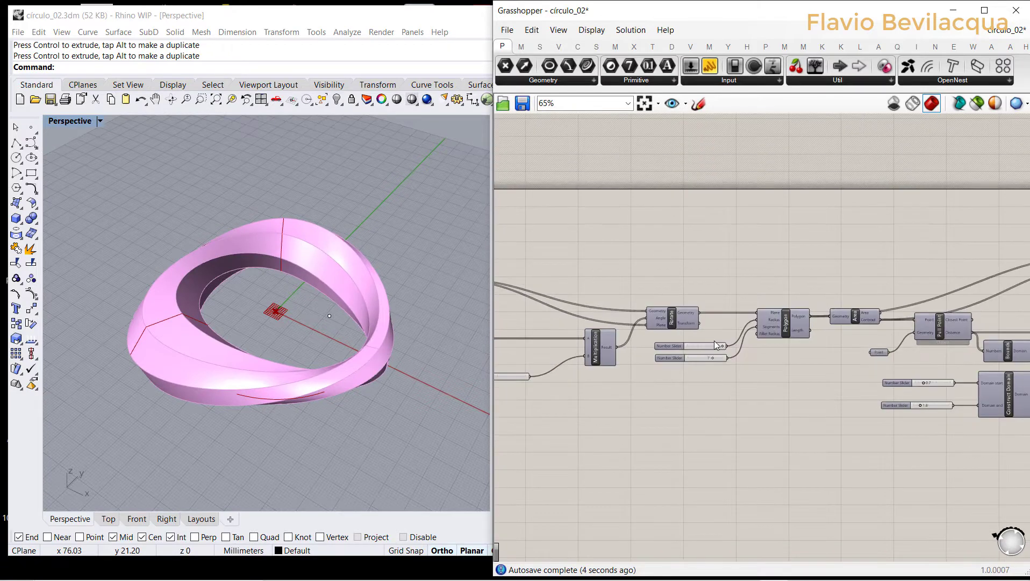
pyautogui.scroll(10, 594, 358)
pyautogui.moveTo(568, 351); pyautogui.dragTo(593, 352)
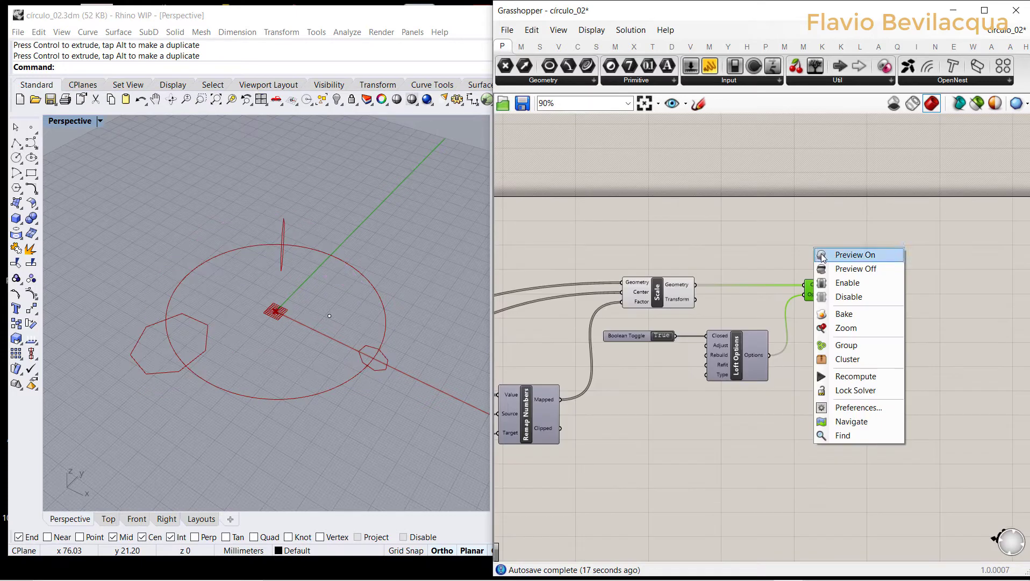
# Turn on the preview of the Loft component and inspect the twisted ring up close.
pyautogui.click(838, 252)
pyautogui.moveTo(480, 263); pyautogui.dragTo(422, 260, button='right')
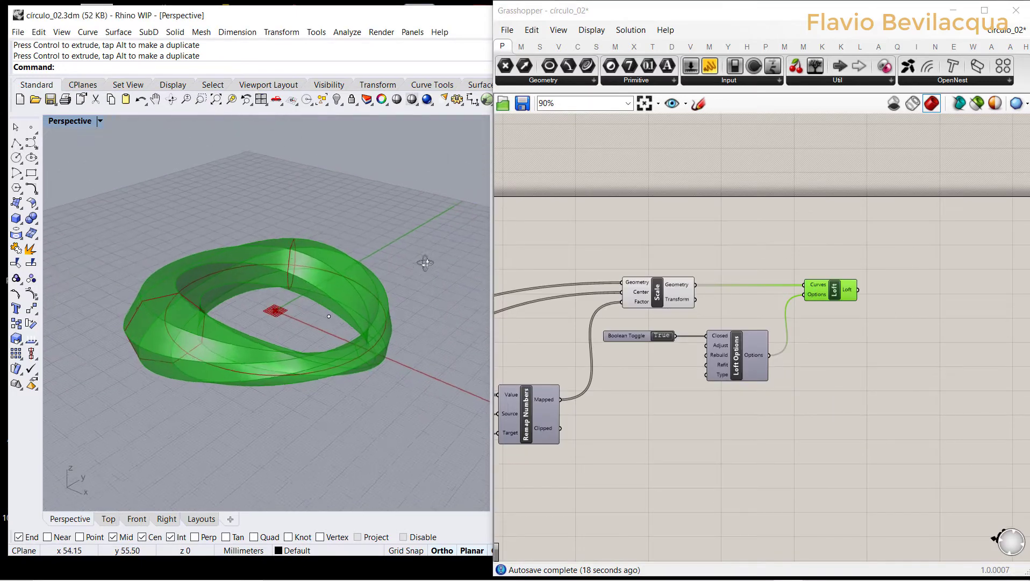
pyautogui.scroll(4, 129, 349)
pyautogui.scroll(-1, 861, 310)
pyautogui.scroll(-2, 766, 316)
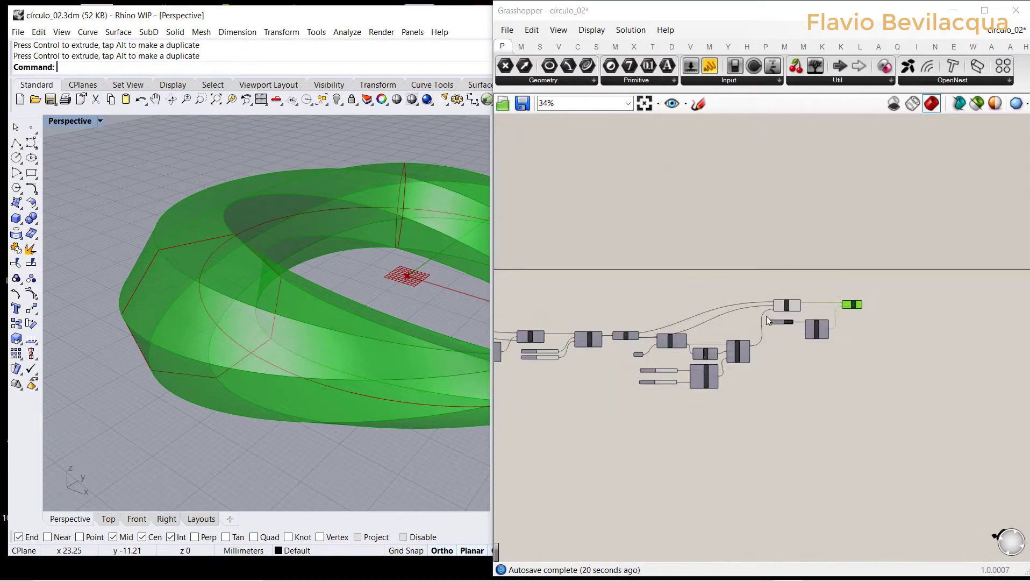
# Turn off the preview of the Scale component that feeds the Loft.
pyautogui.scroll(4, 802, 292)
pyautogui.click(802, 291)
pyautogui.rightClick(796, 236)
pyautogui.click(811, 257)
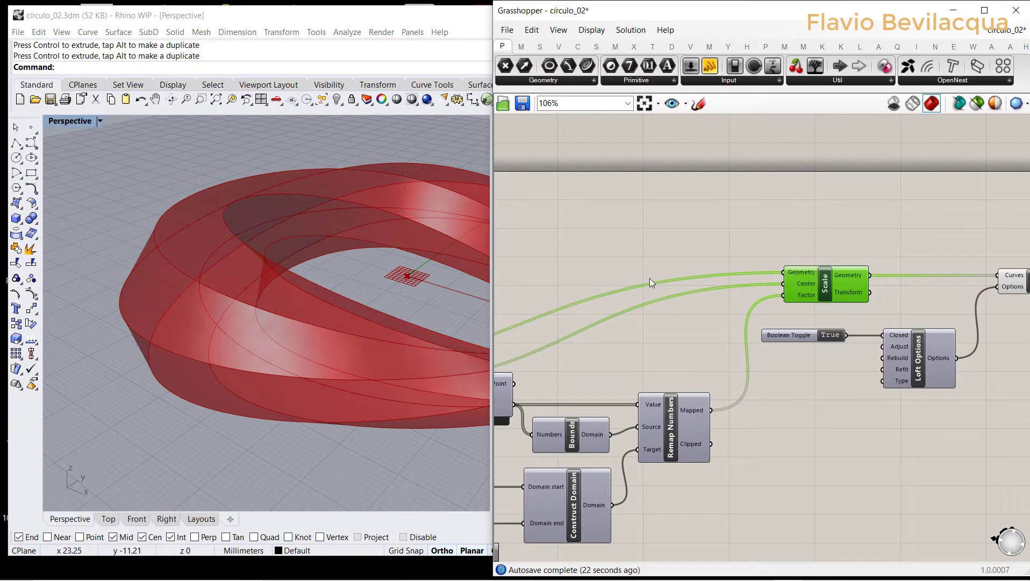
pyautogui.scroll(-5, 919, 263)
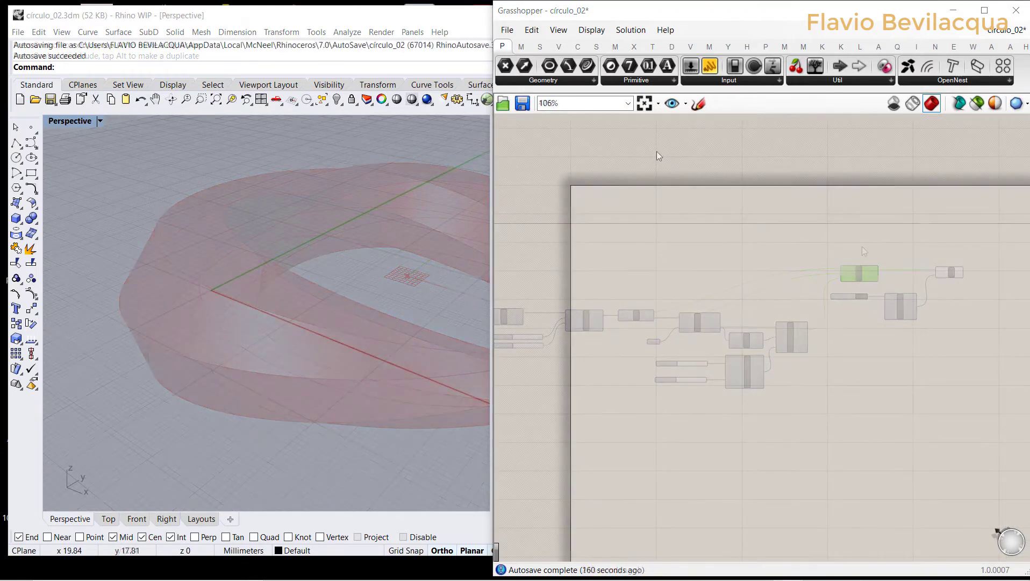
# Place a Circle component on an empty part of the canvas and connect an XY Plane to its Plane input.
pyautogui.click(577, 48)
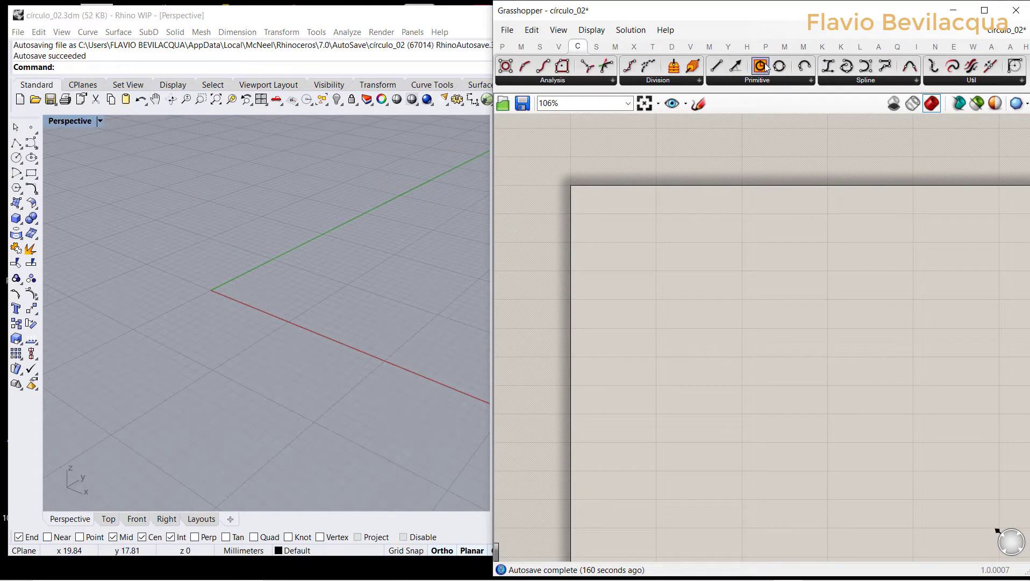
pyautogui.moveTo(760, 65); pyautogui.dragTo(788, 311)
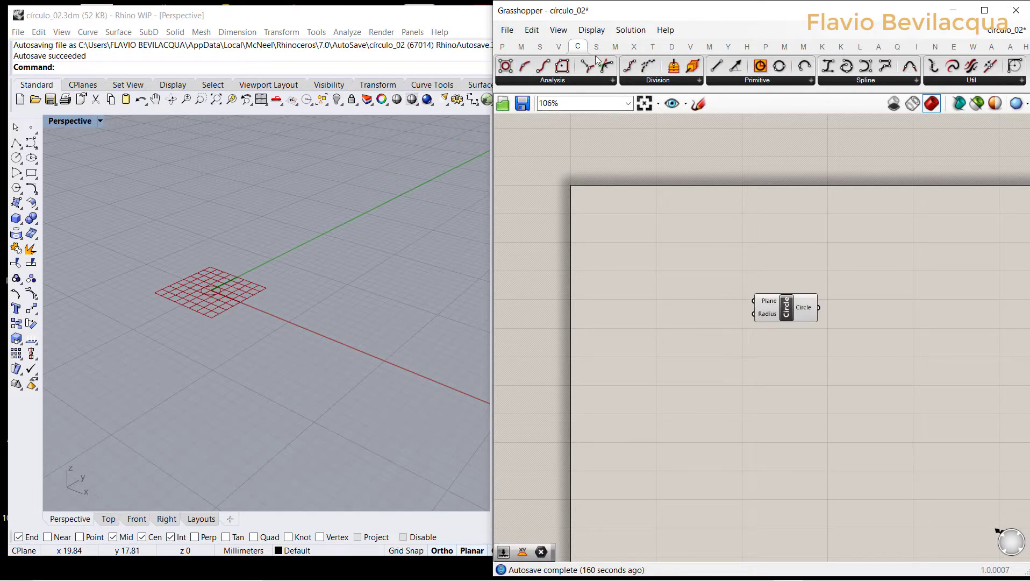
pyautogui.click(558, 47)
pyautogui.moveTo(698, 65); pyautogui.dragTo(754, 301)
# Create a number slider with value 50, connect it to the Circle's Radius input and align it beside the component.
pyautogui.doubleClick(670, 363)
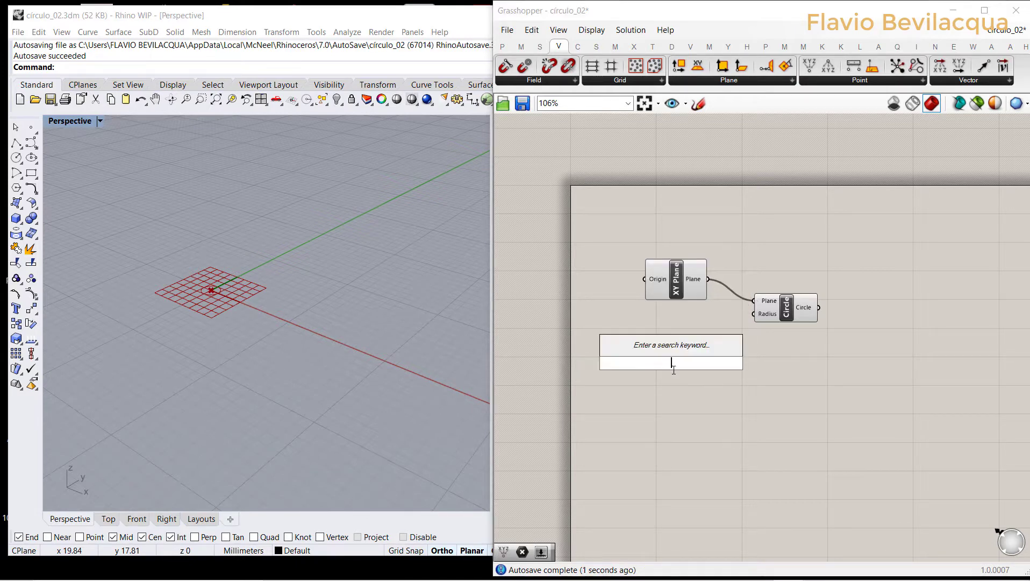
pyautogui.write('50')
pyautogui.press('Return')
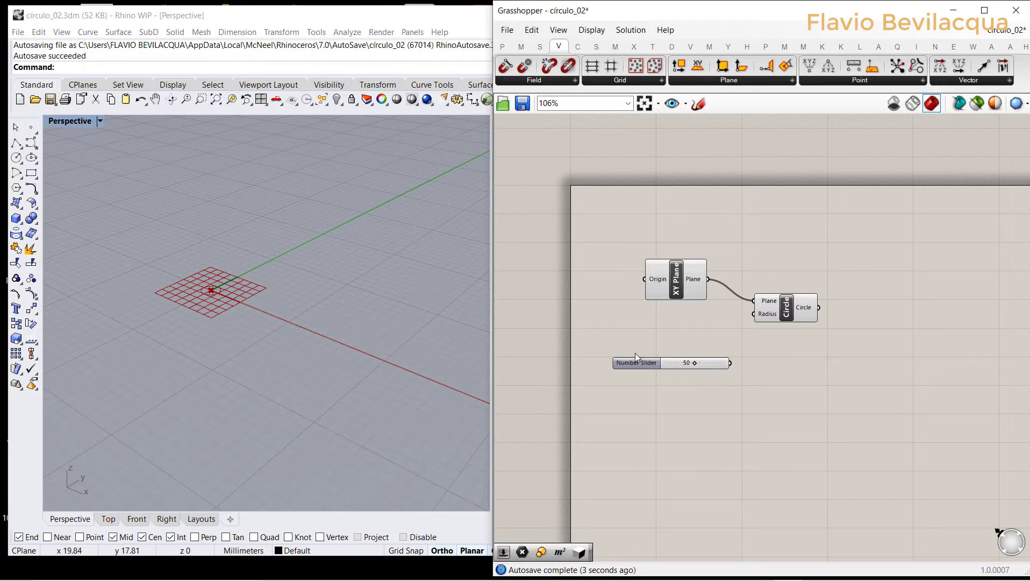
pyautogui.moveTo(645, 362); pyautogui.dragTo(623, 315)
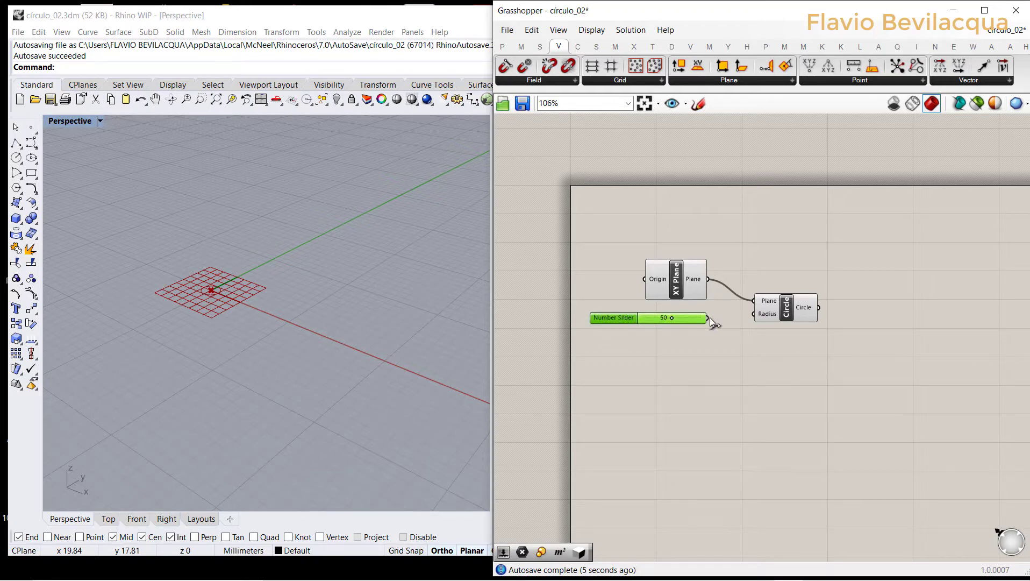
pyautogui.moveTo(710, 317); pyautogui.dragTo(754, 314)
pyautogui.moveTo(632, 318); pyautogui.dragTo(635, 313)
pyautogui.scroll(-5, 239, 297)
pyautogui.moveTo(255, 314); pyautogui.dragTo(285, 321, button='right')
pyautogui.click(920, 356)
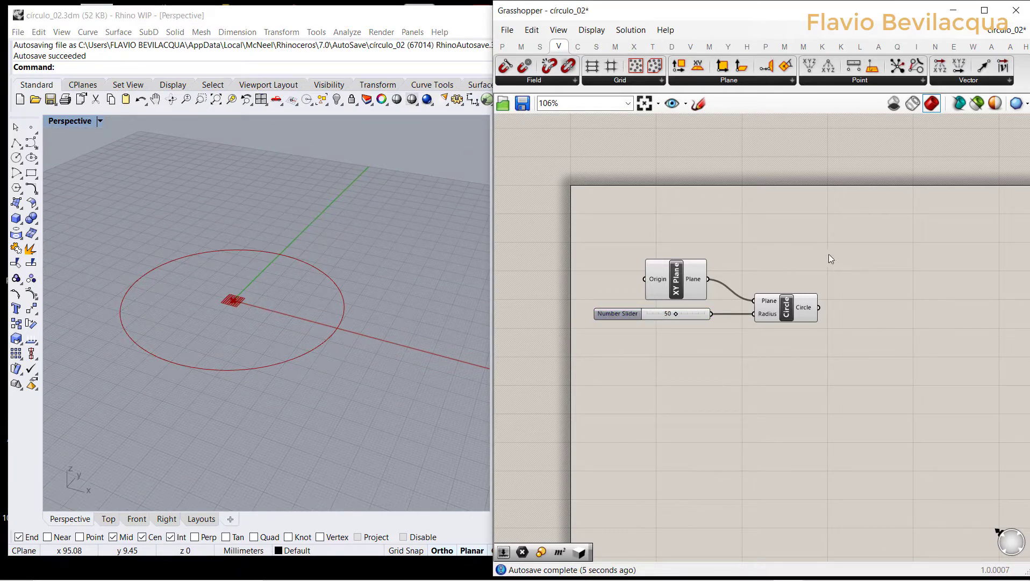
# Add a Perp Frames component beyond the Circle and connect the Circle output to its Curve input.
pyautogui.doubleClick(853, 284)
pyautogui.write('perp')
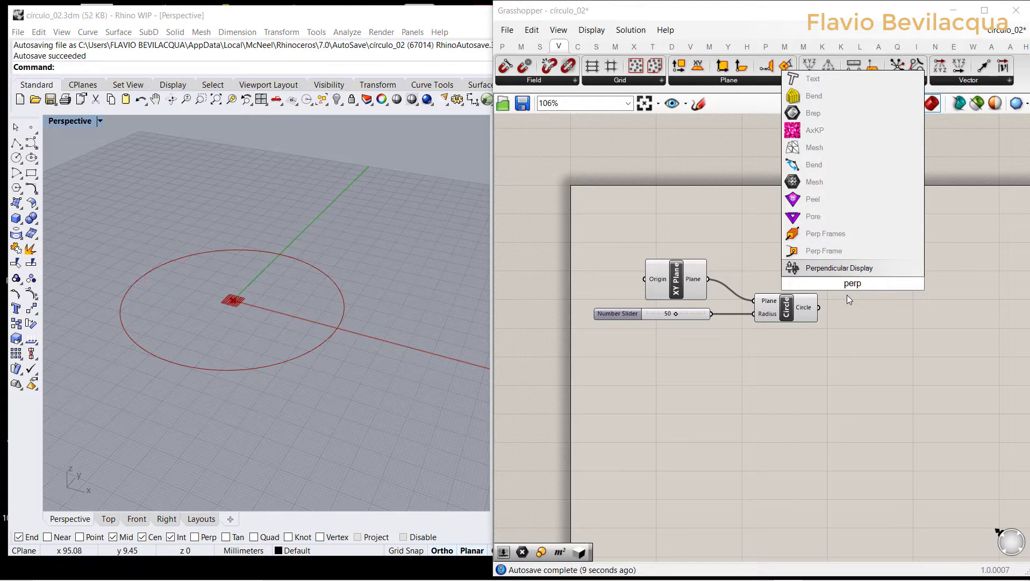
pyautogui.press('Up')
pyautogui.press('Up')
pyautogui.press('Return')
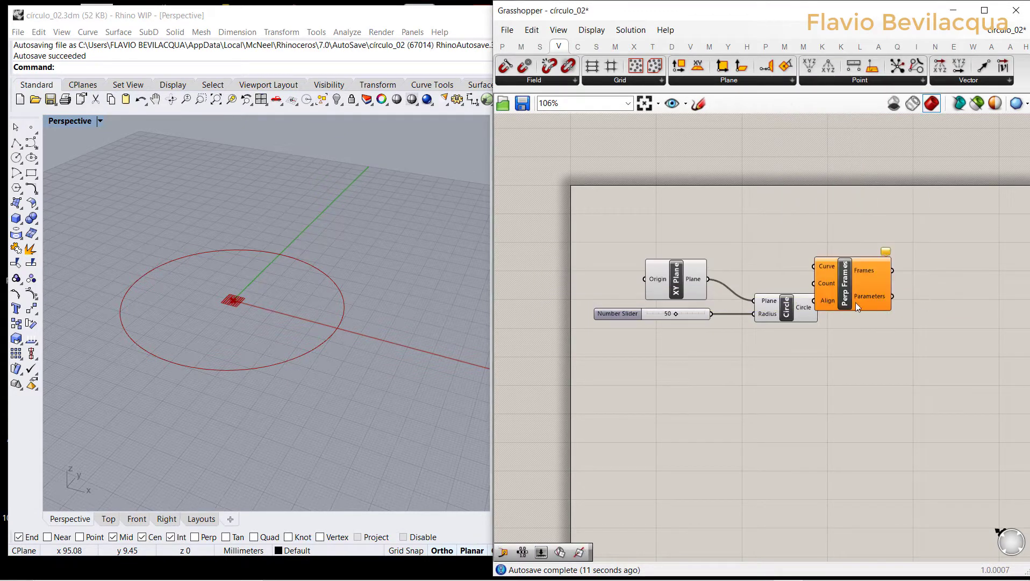
pyautogui.moveTo(841, 296); pyautogui.dragTo(905, 338)
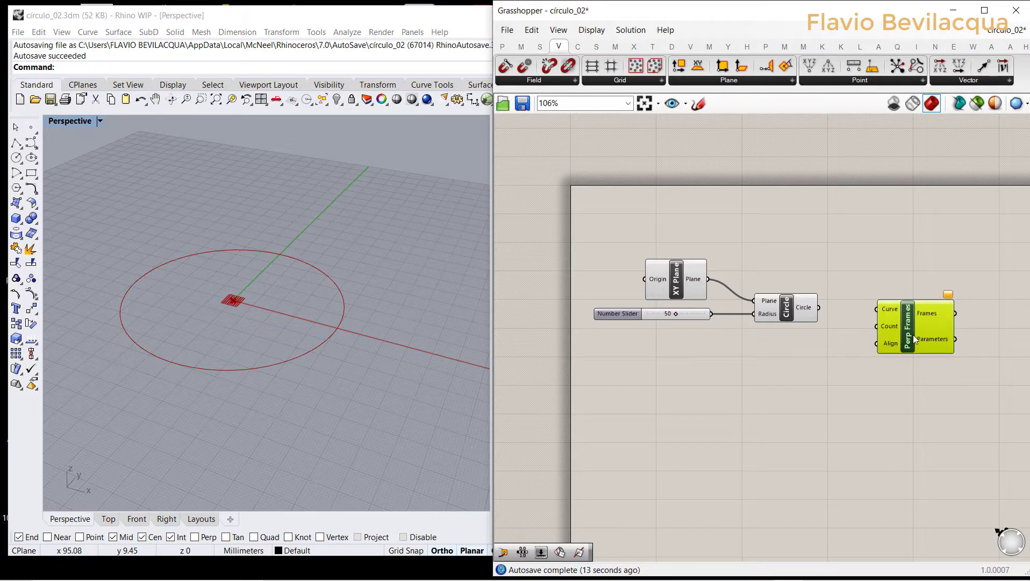
pyautogui.scroll(2, 824, 304)
pyautogui.scroll(1, 824, 304)
pyautogui.moveTo(815, 308); pyautogui.dragTo(896, 304)
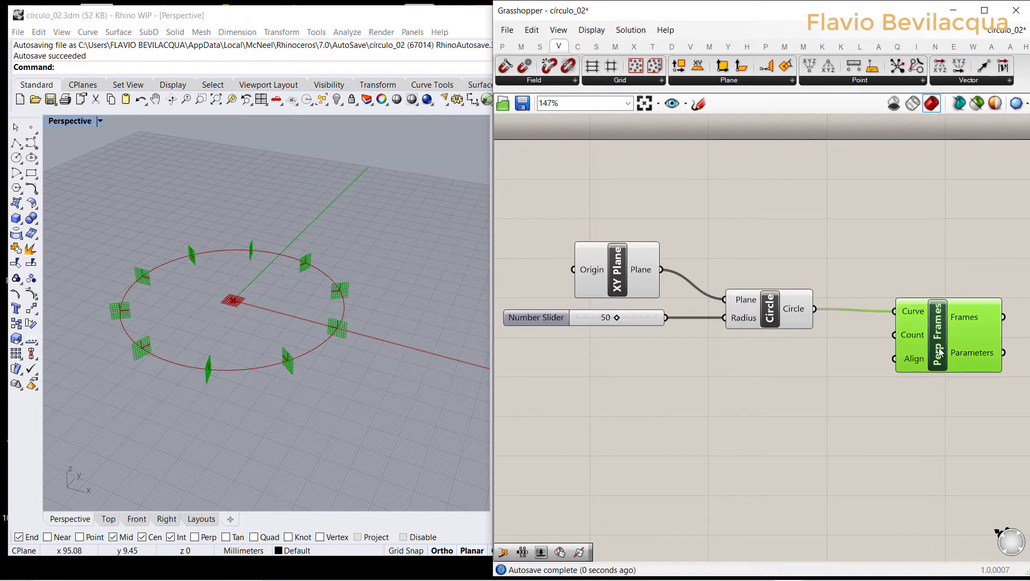
pyautogui.moveTo(941, 341); pyautogui.dragTo(944, 346)
# Create a number slider with value 7 and connect it to the Count input of Perp Frames.
pyautogui.doubleClick(737, 389)
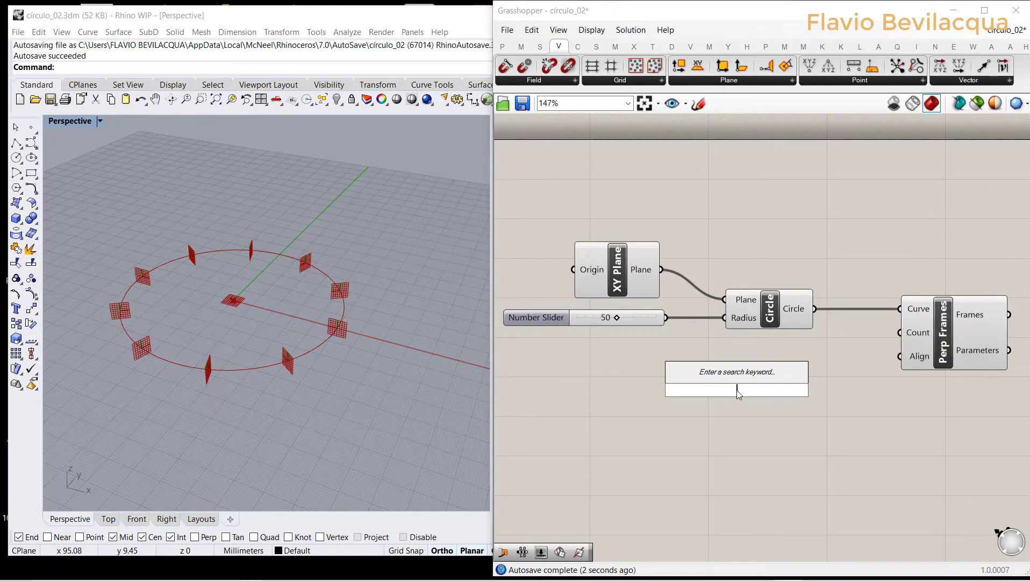
pyautogui.write('7')
pyautogui.press('Return')
pyautogui.moveTo(821, 389); pyautogui.dragTo(899, 332)
pyautogui.moveTo(713, 390); pyautogui.dragTo(703, 353)
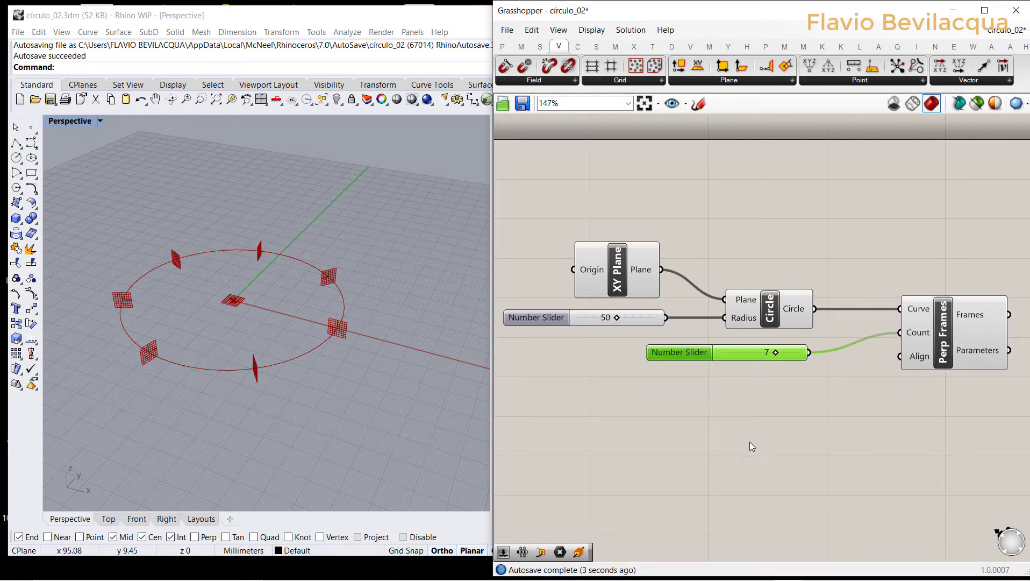
# Add a Range component and position it below Perp Frames.
pyautogui.scroll(-4, 684, 405)
pyautogui.click(772, 441)
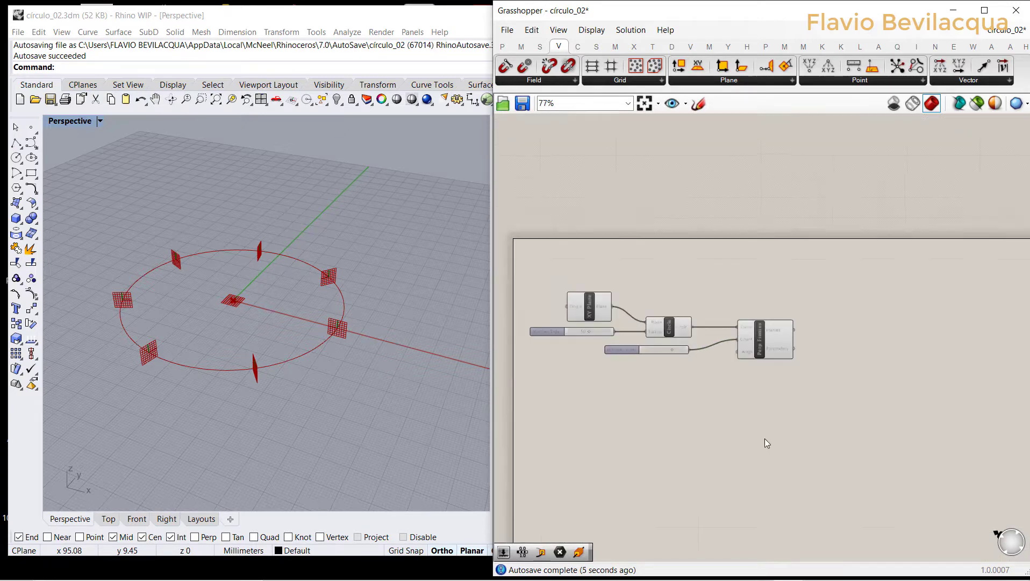
pyautogui.scroll(1, 764, 438)
pyautogui.doubleClick(772, 424)
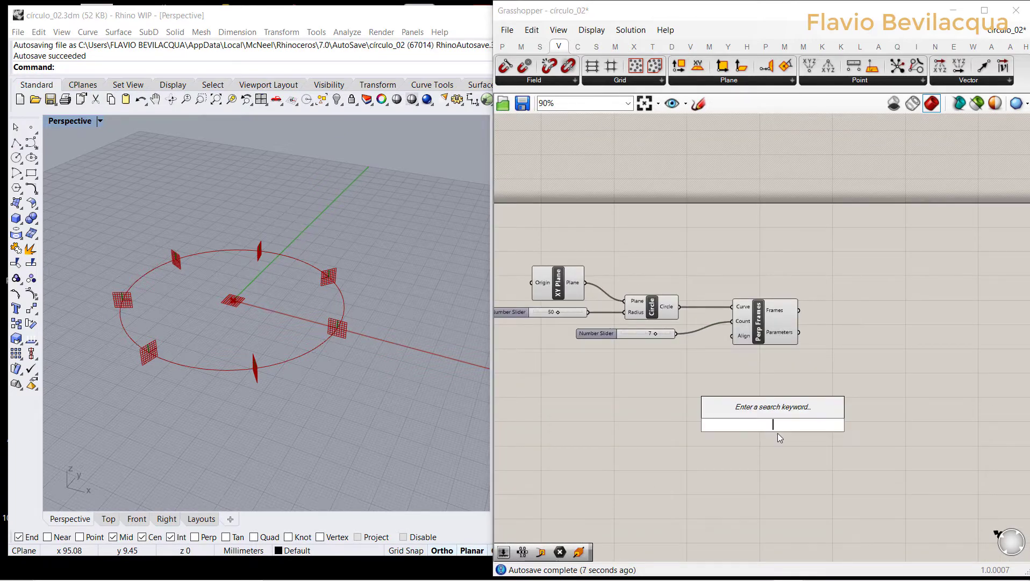
pyautogui.write('range')
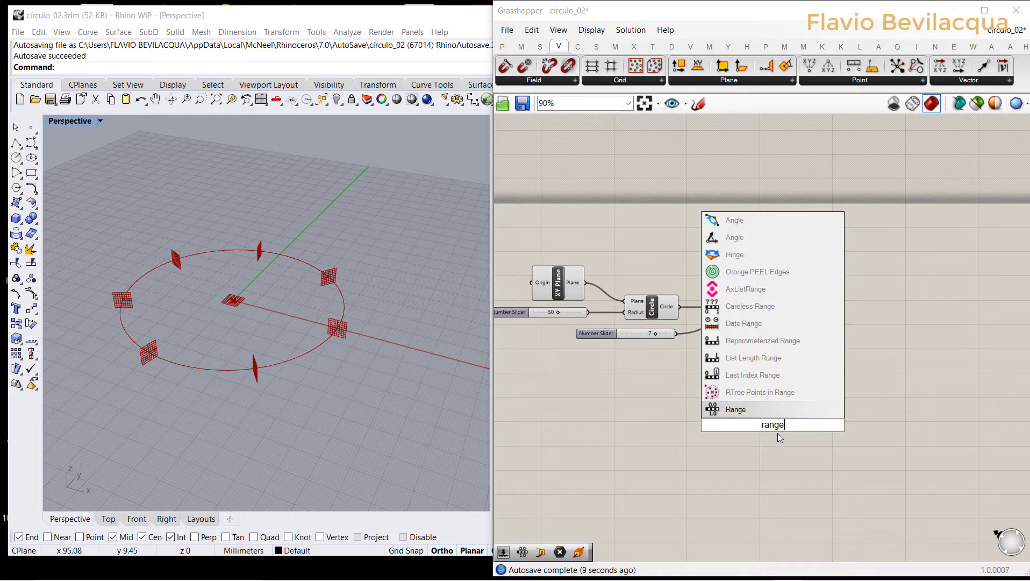
pyautogui.press('Return')
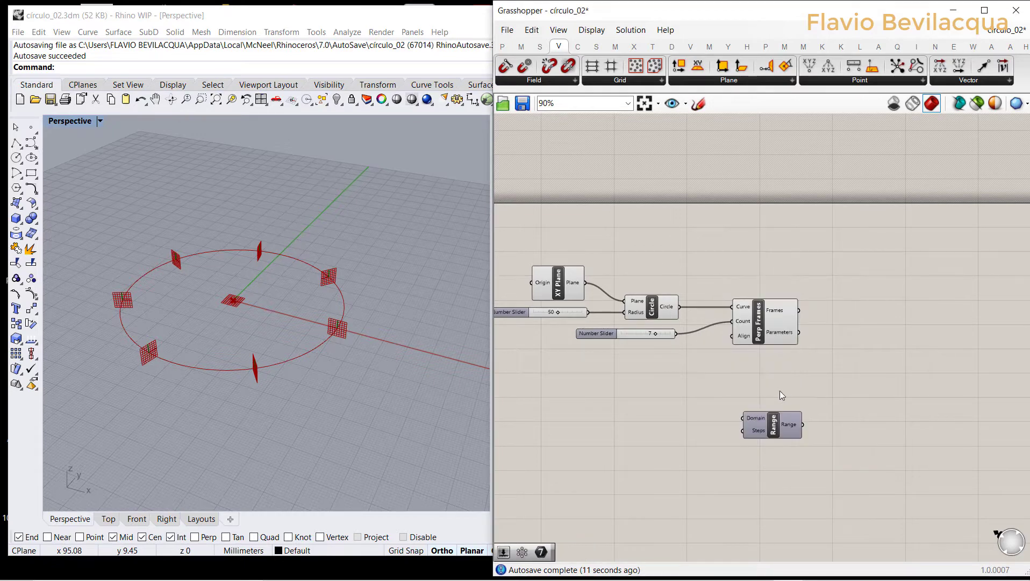
pyautogui.moveTo(773, 426); pyautogui.dragTo(767, 391)
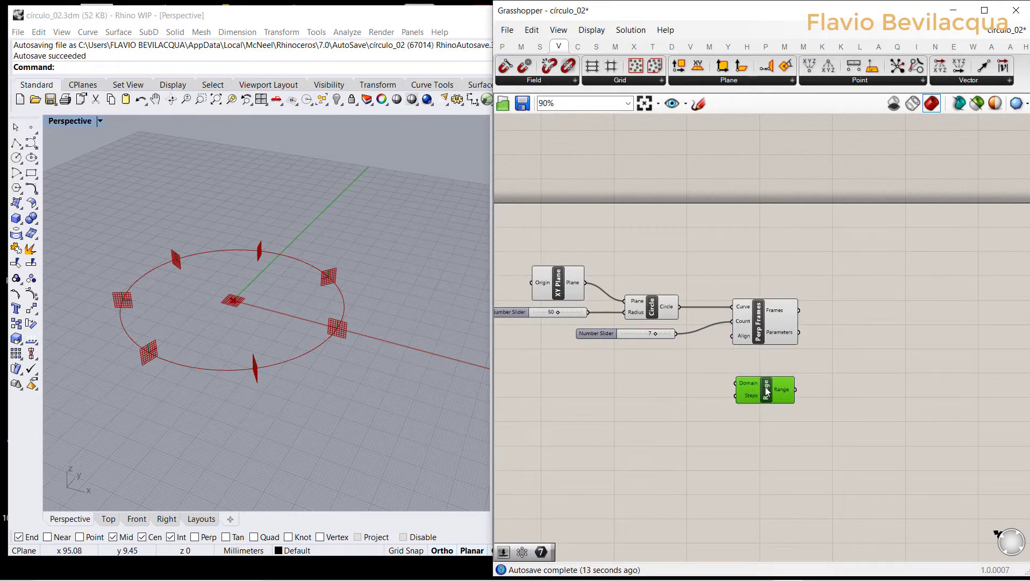
pyautogui.scroll(3, 645, 384)
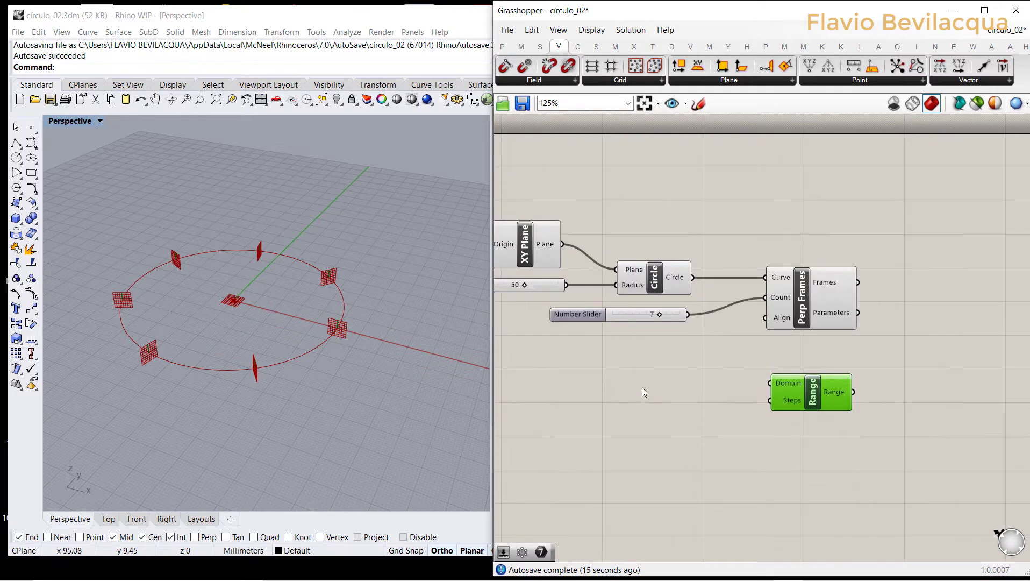
# Place an Integer parameter beside the Range component and set its value to 360.
pyautogui.doubleClick(642, 387)
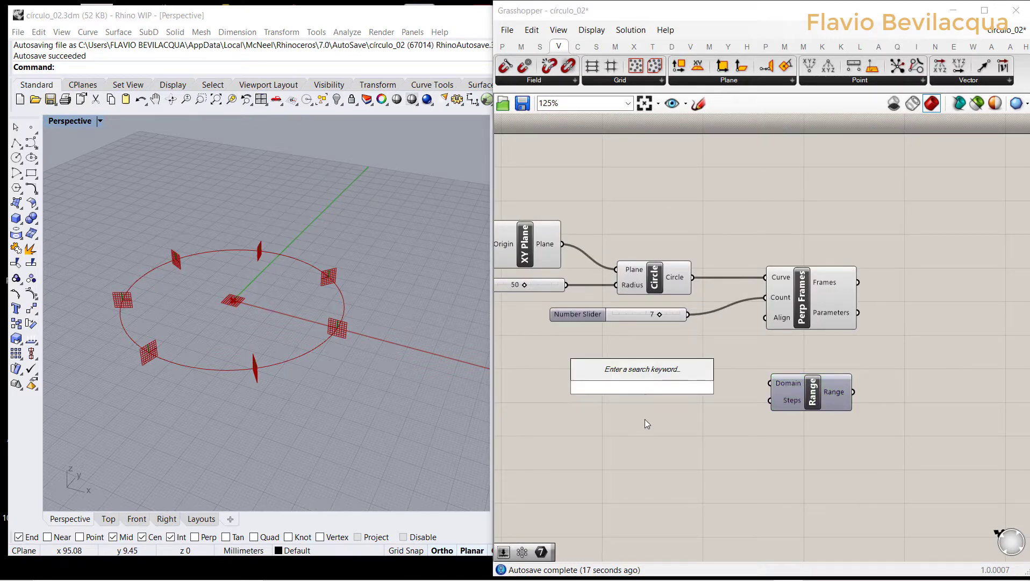
pyautogui.click(503, 48)
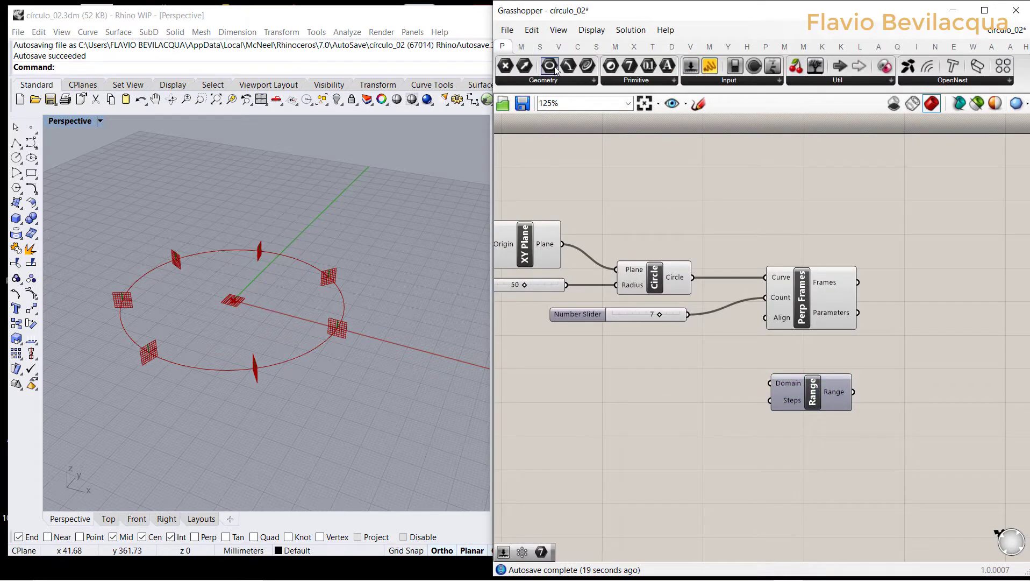
pyautogui.moveTo(630, 66); pyautogui.dragTo(680, 378)
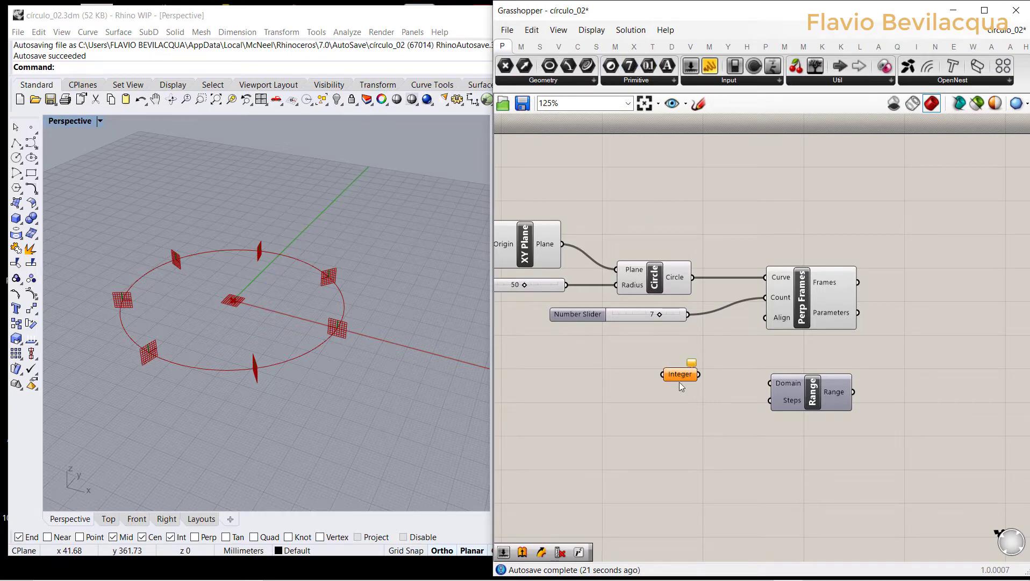
pyautogui.rightClick(681, 379)
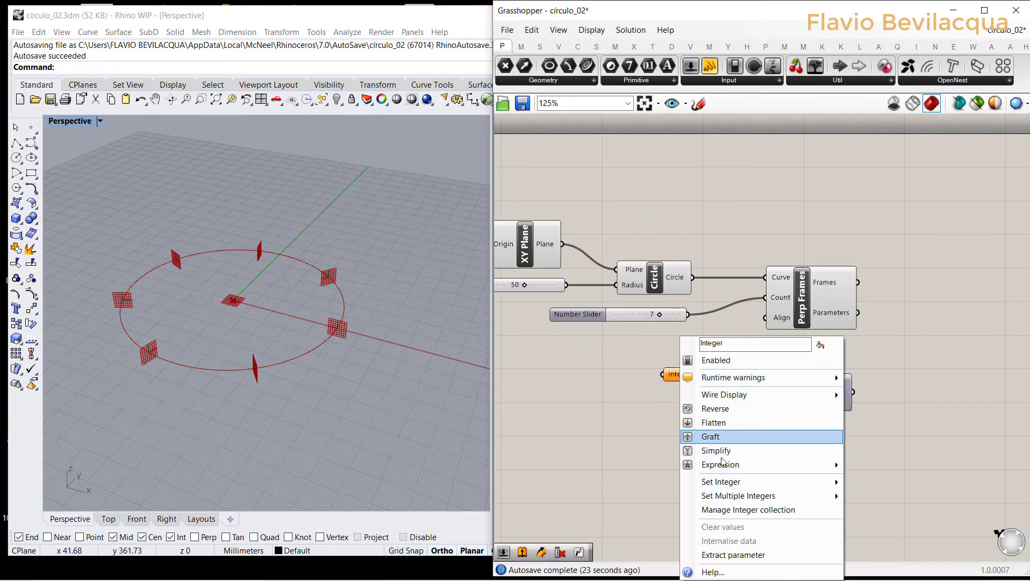
pyautogui.moveTo(738, 486)
pyautogui.click(922, 482)
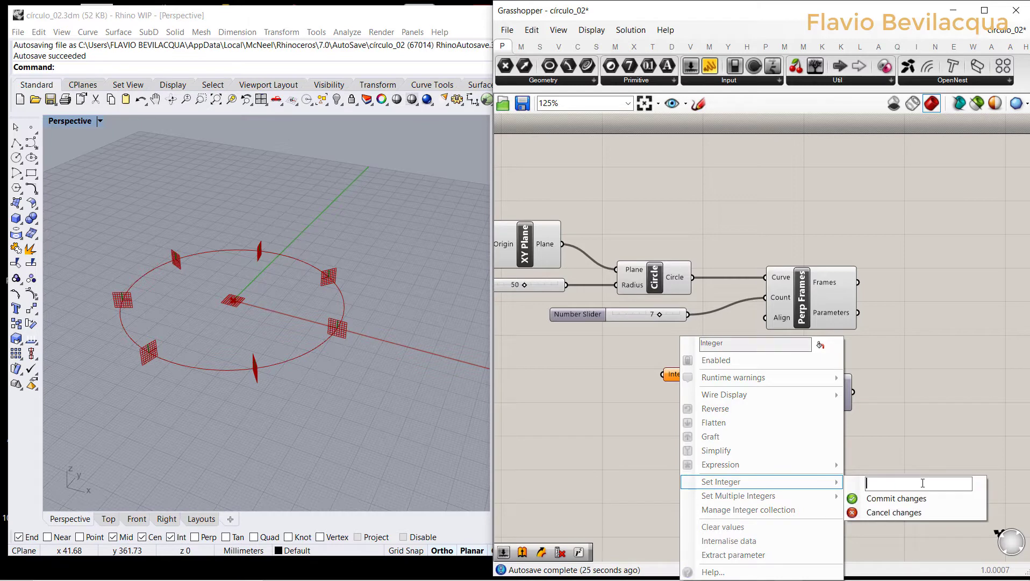
pyautogui.write('360')
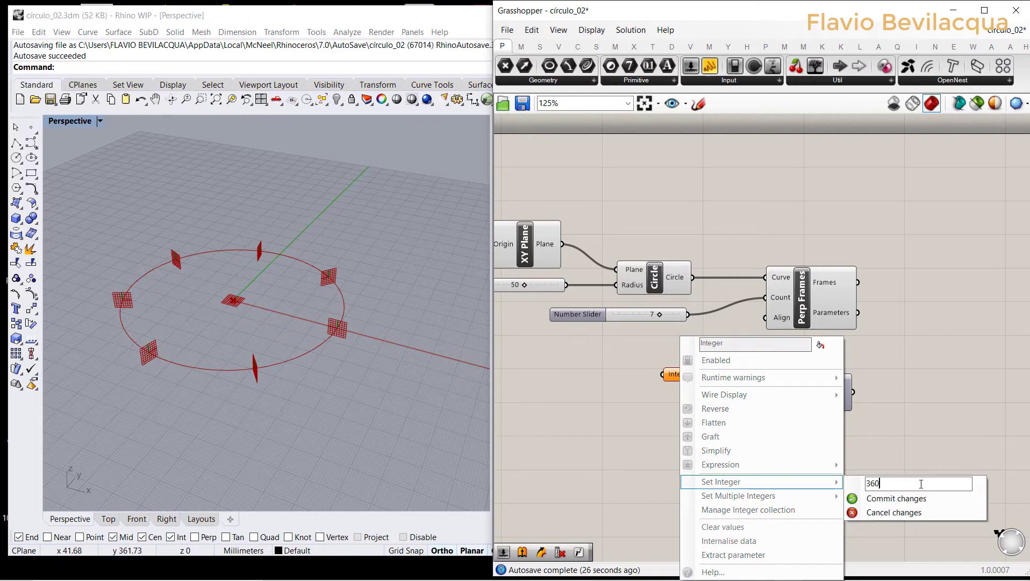
pyautogui.click(896, 499)
# Connect the Integer parameter to the Range's Domain input and align it level with that input.
pyautogui.scroll(4, 719, 383)
pyautogui.moveTo(681, 368); pyautogui.dragTo(837, 396)
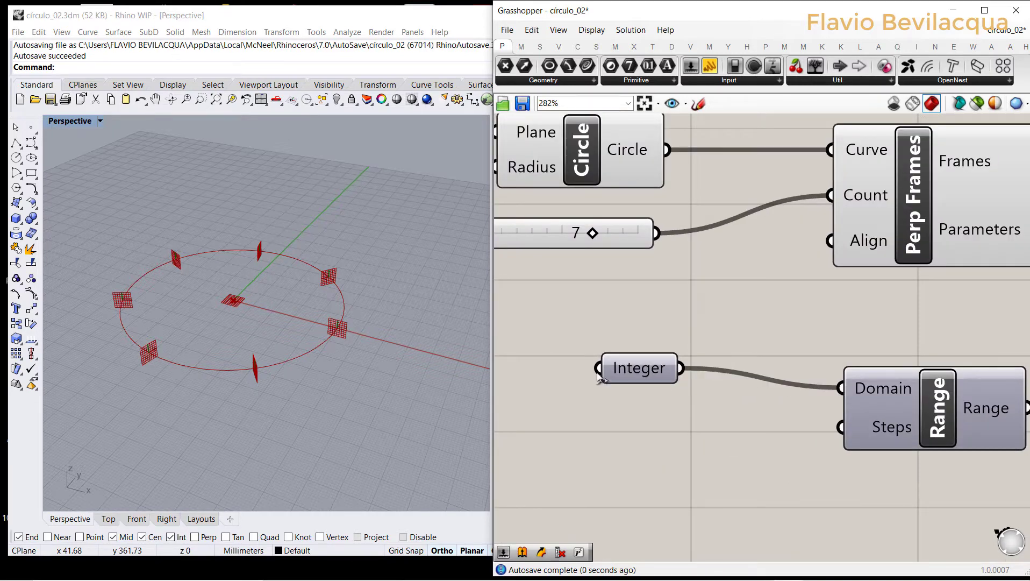
pyautogui.moveTo(625, 362); pyautogui.dragTo(635, 382)
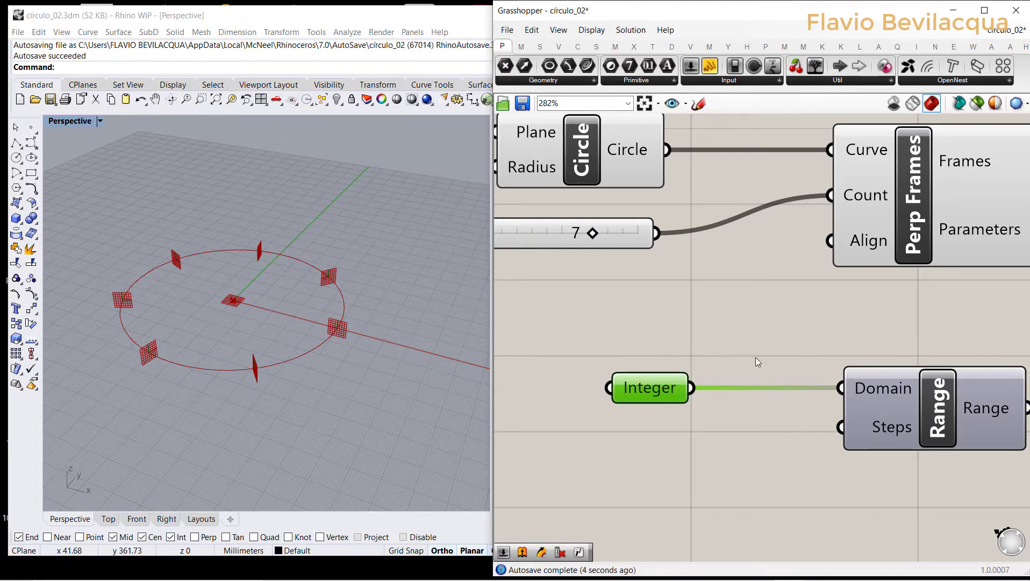
# Add a Cull Index component beside Range and connect the Range output to its List input.
pyautogui.scroll(-3, 634, 348)
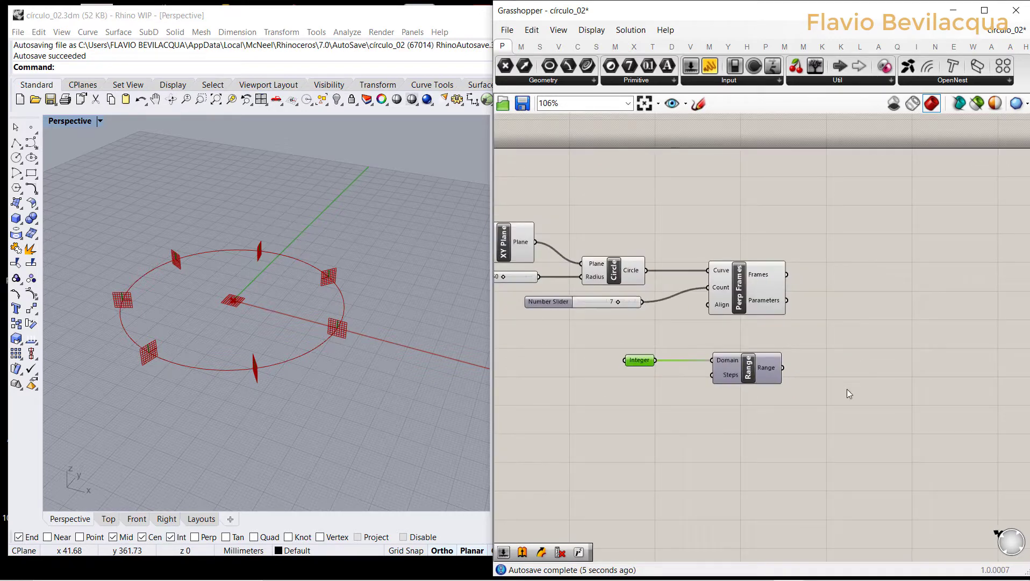
pyautogui.doubleClick(920, 387)
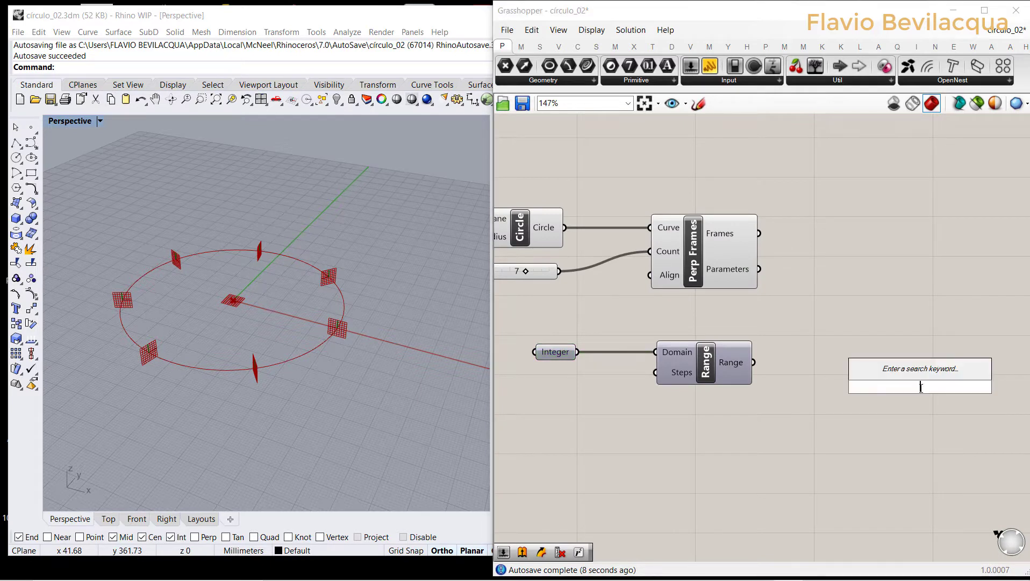
pyautogui.write('cull')
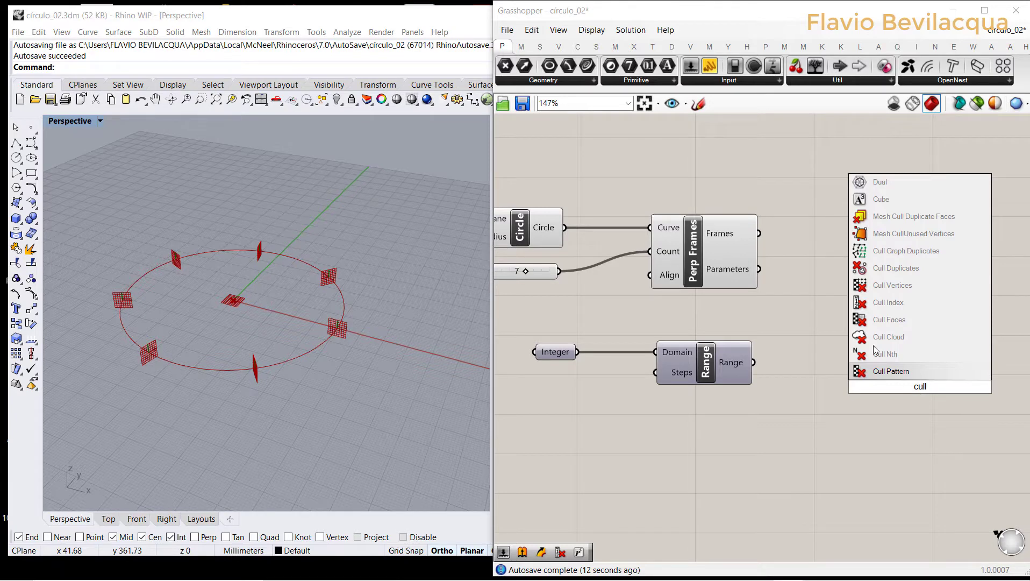
pyautogui.click(927, 302)
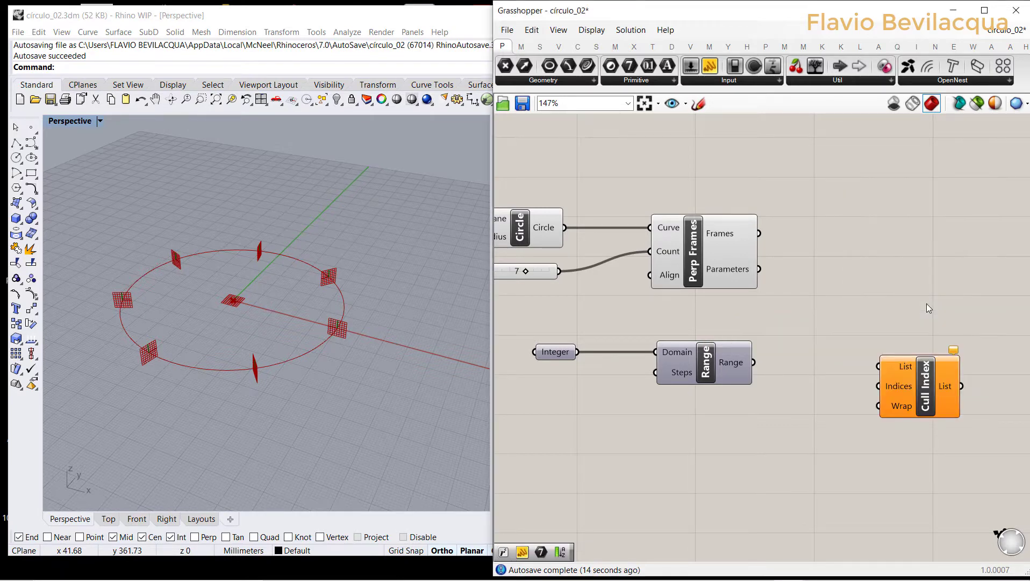
pyautogui.moveTo(925, 391); pyautogui.dragTo(904, 389)
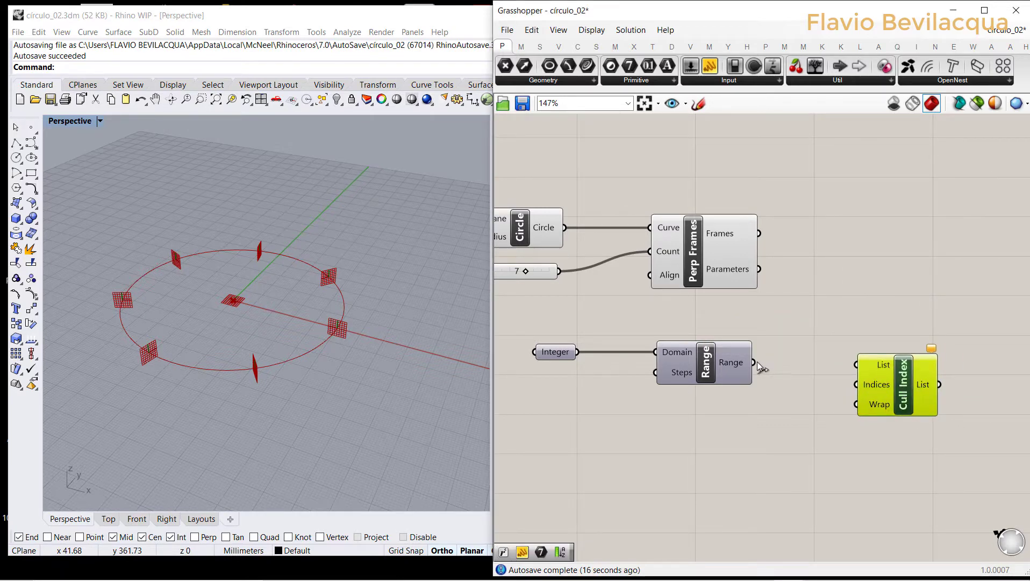
pyautogui.moveTo(757, 362); pyautogui.dragTo(857, 364)
pyautogui.moveTo(904, 400); pyautogui.dragTo(896, 398)
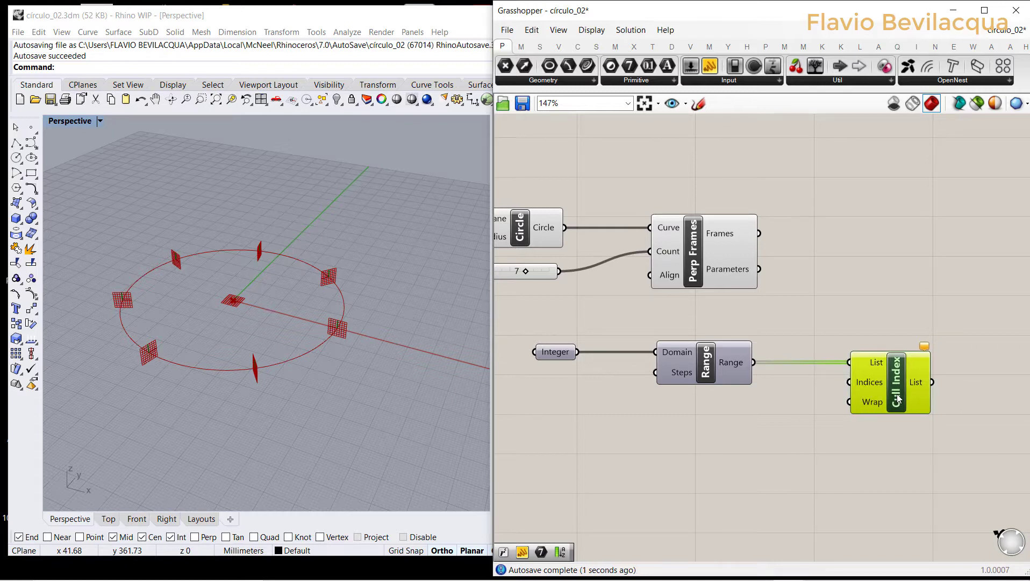
# Place an Integer parameter below the Range component and set its value to -1.
pyautogui.click(728, 436)
pyautogui.moveTo(734, 442); pyautogui.dragTo(736, 436)
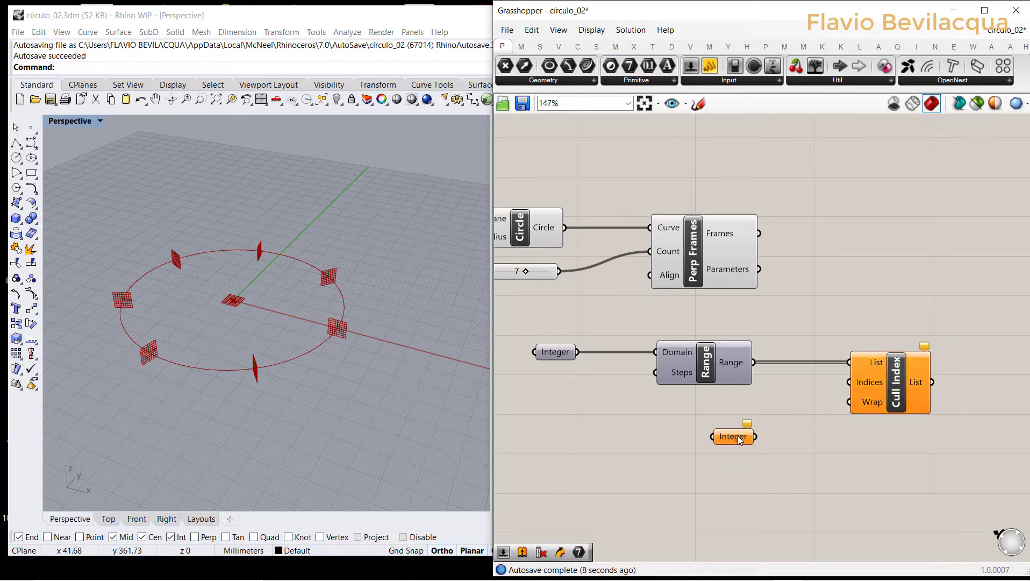
pyautogui.rightClick(736, 436)
pyautogui.moveTo(791, 485)
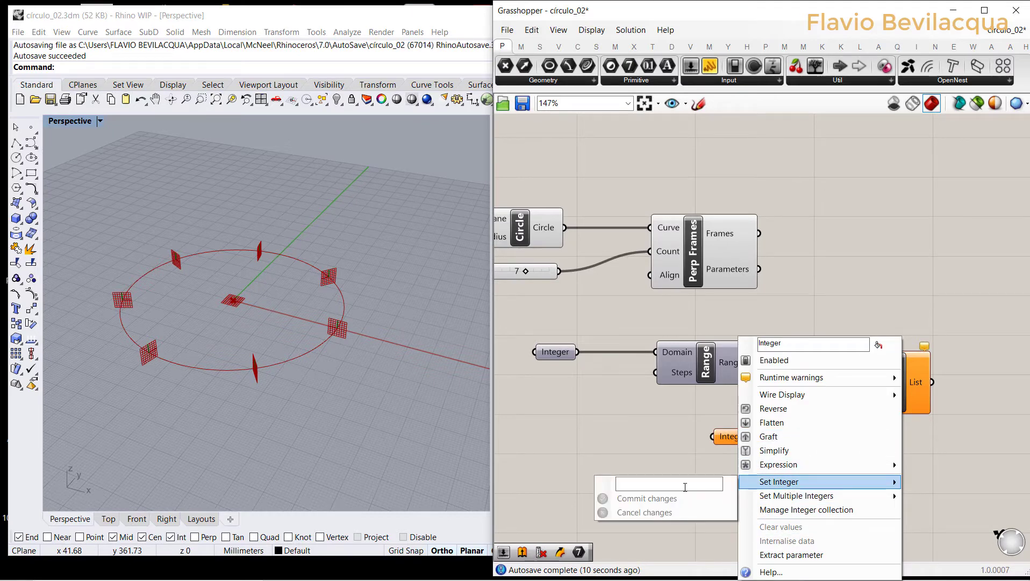
pyautogui.click(683, 484)
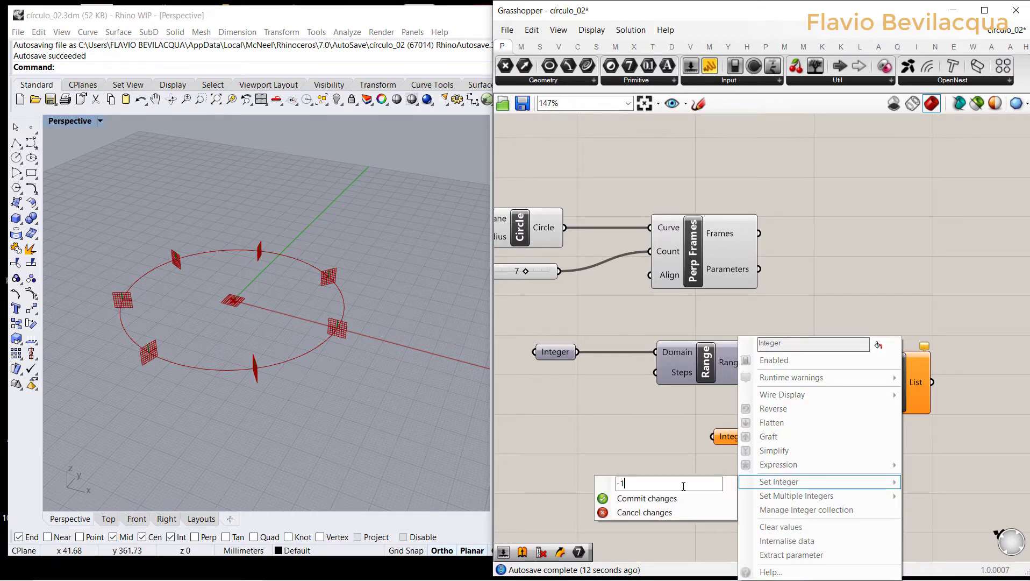
pyautogui.write('-1')
pyautogui.click(659, 501)
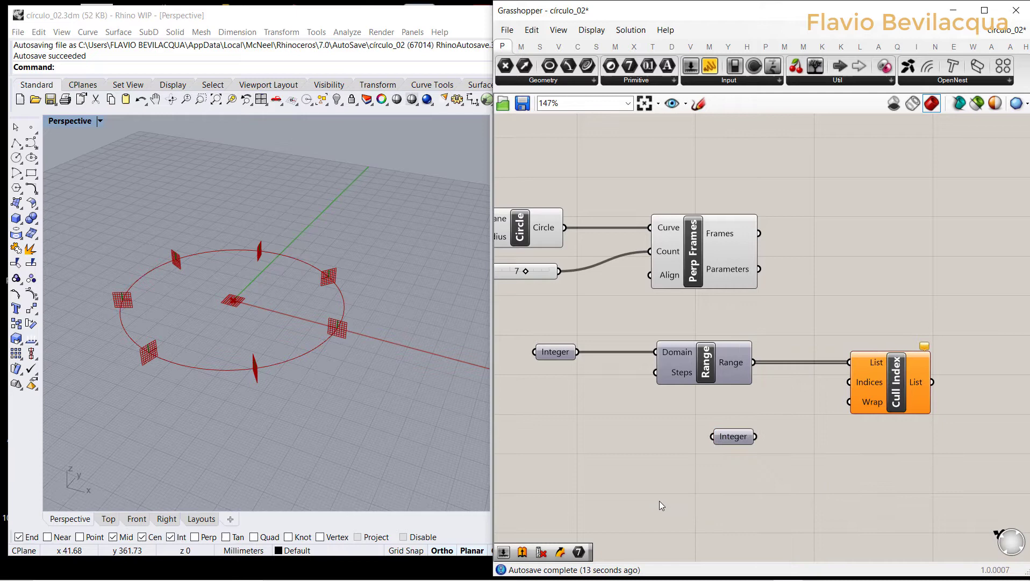
# Rename the new Integer parameter to -1, connect it to Cull Index's Indices input and align it level with that input.
pyautogui.rightClick(737, 438)
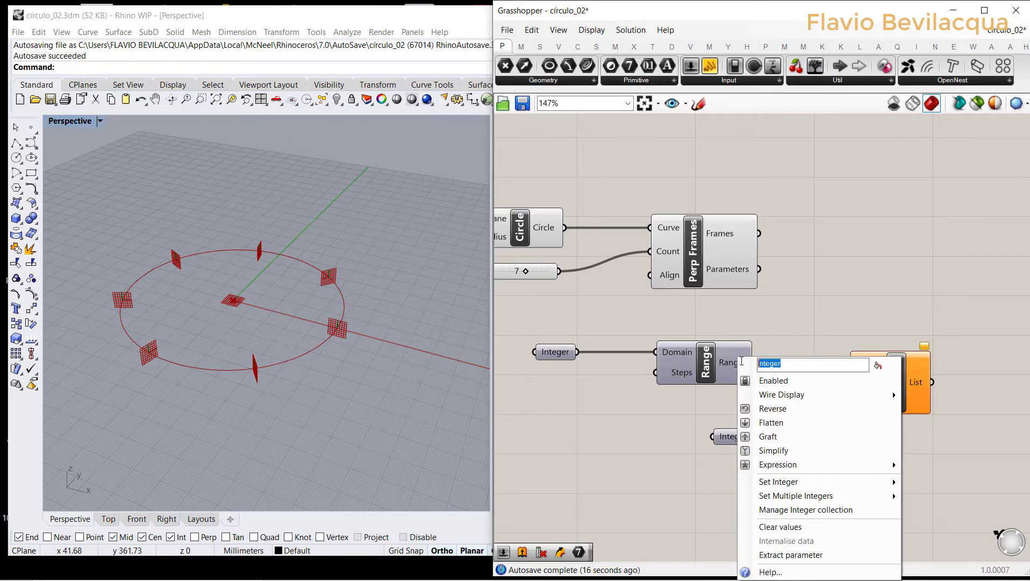
pyautogui.write('-1')
pyautogui.press('Return')
pyautogui.moveTo(756, 436); pyautogui.dragTo(848, 382)
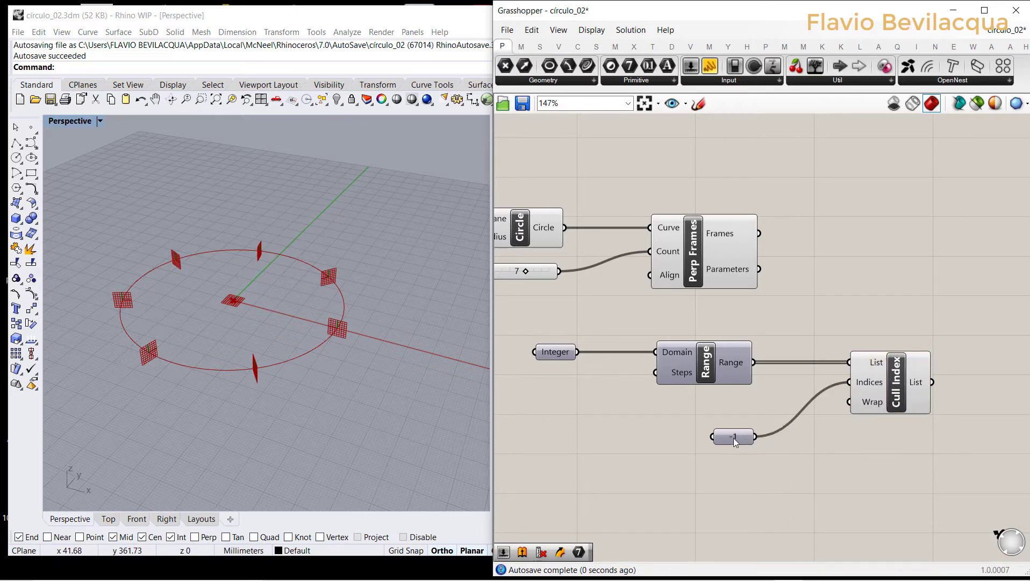
pyautogui.moveTo(735, 442); pyautogui.dragTo(805, 387)
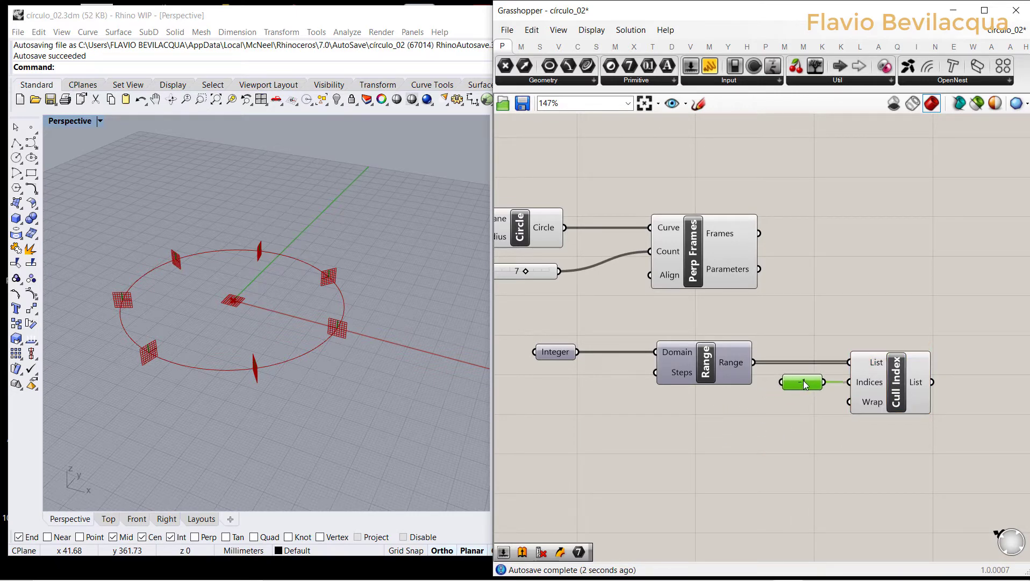
# Add a Rotate component and connect the Frames output of Perp Frames to its Geometry input.
pyautogui.click(785, 433)
pyautogui.scroll(-3, 719, 410)
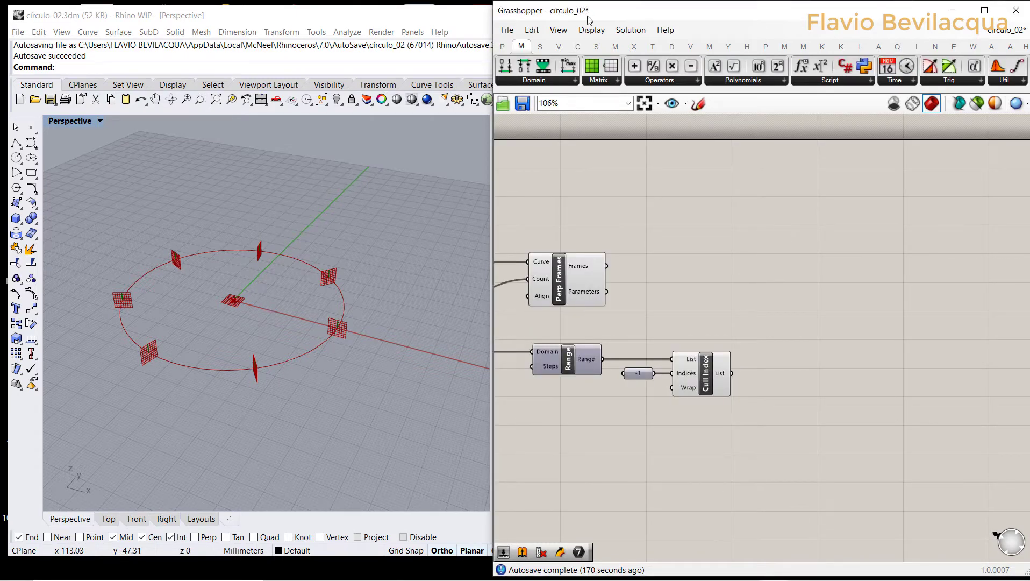
pyautogui.click(615, 46)
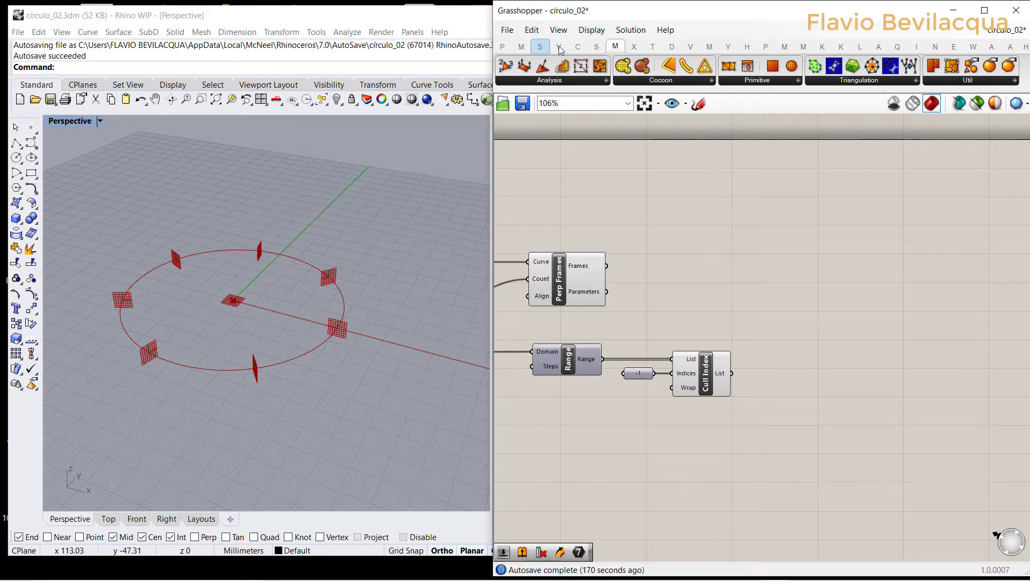
pyautogui.click(652, 46)
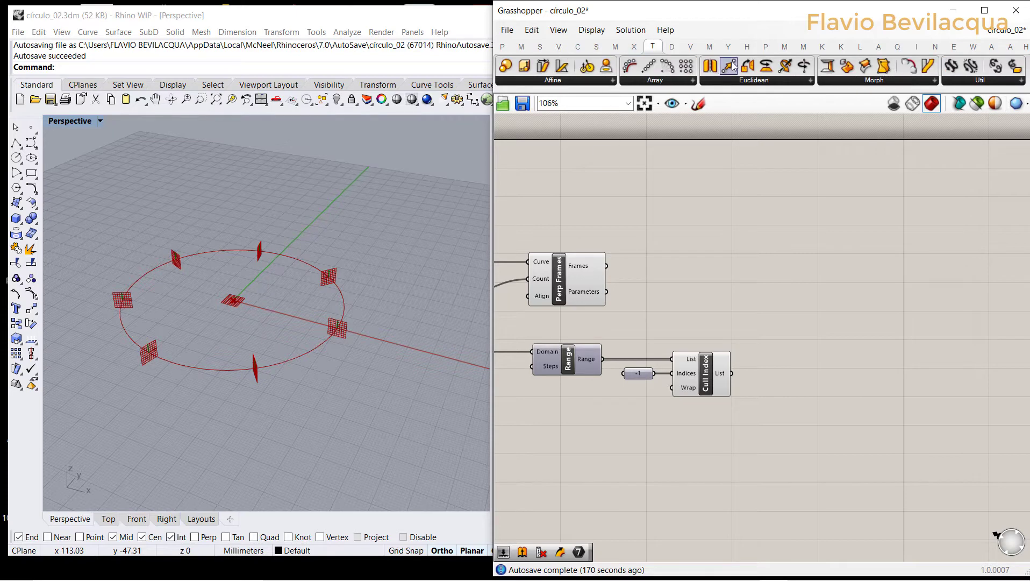
pyautogui.moveTo(766, 65); pyautogui.dragTo(835, 312)
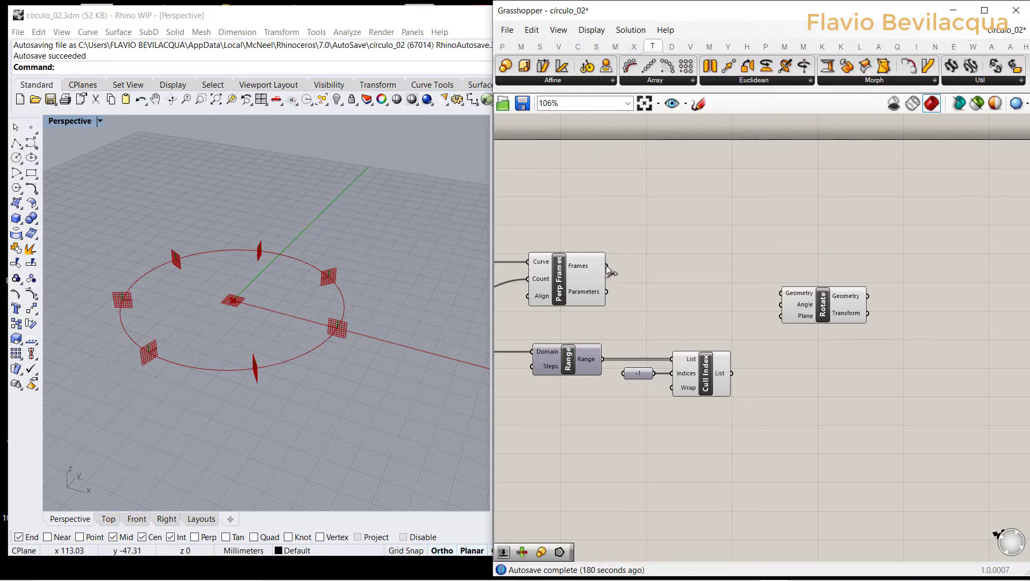
pyautogui.moveTo(606, 265); pyautogui.dragTo(912, 306)
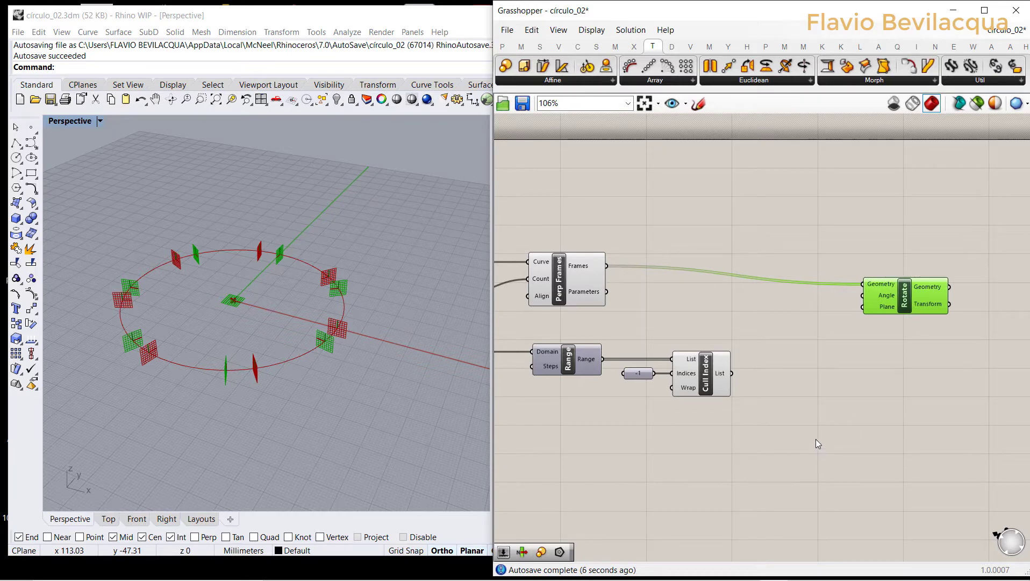
# Add a Multiplication component and connect the Cull Index List output to its A input.
pyautogui.click(522, 48)
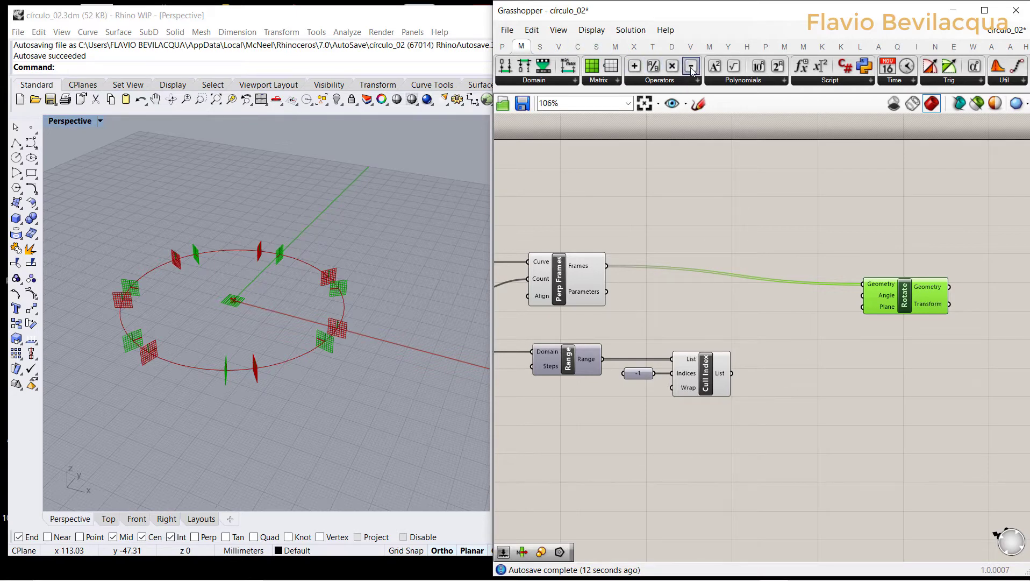
pyautogui.moveTo(672, 65); pyautogui.dragTo(806, 474)
pyautogui.moveTo(818, 420); pyautogui.dragTo(818, 419)
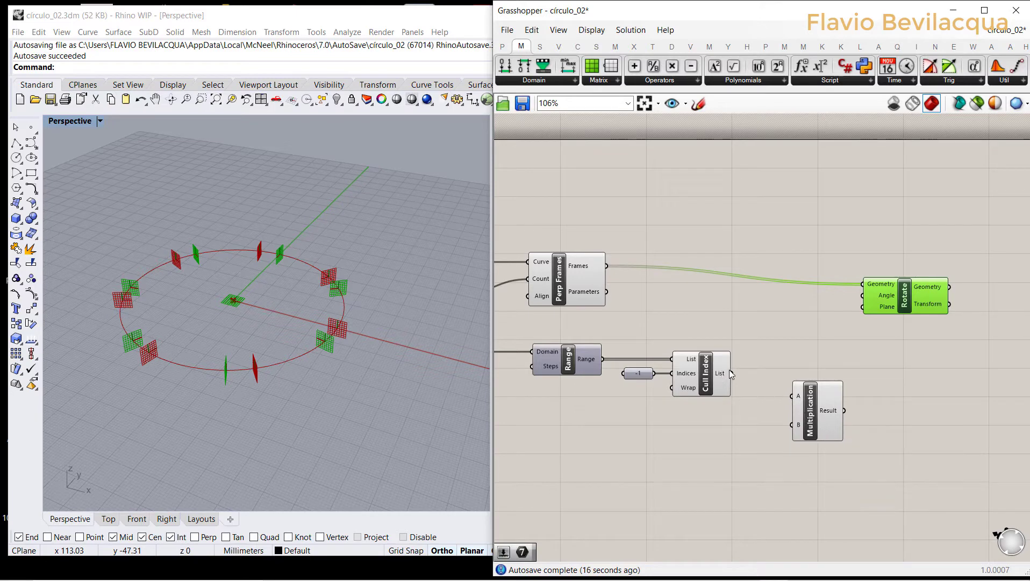
pyautogui.moveTo(731, 374); pyautogui.dragTo(838, 395)
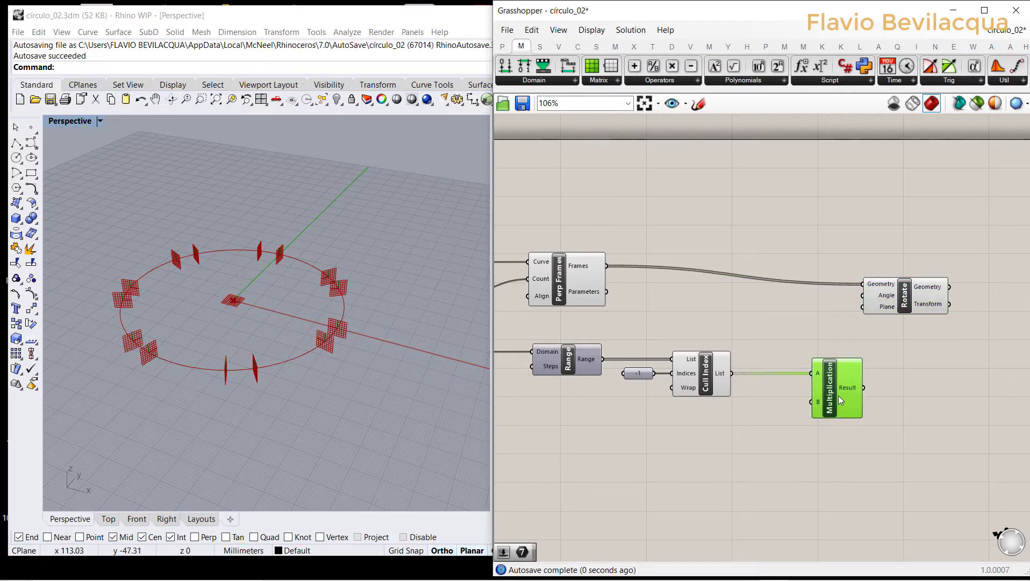
# Create a number slider with value 360.00, connect it to Multiplication's B input, lengthen it and place it just below Cull Index.
pyautogui.doubleClick(634, 438)
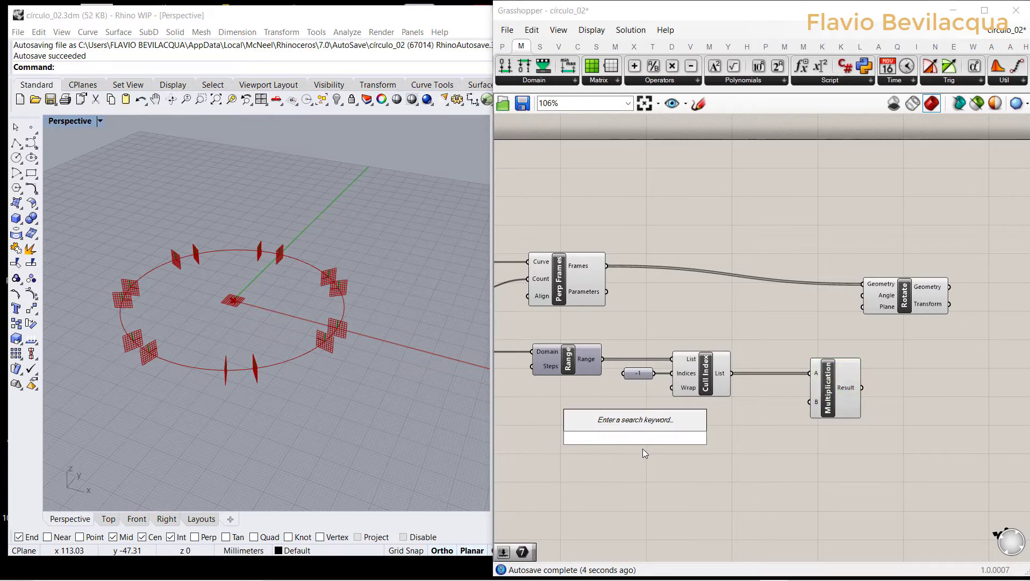
pyautogui.write('360.00')
pyautogui.press('Return')
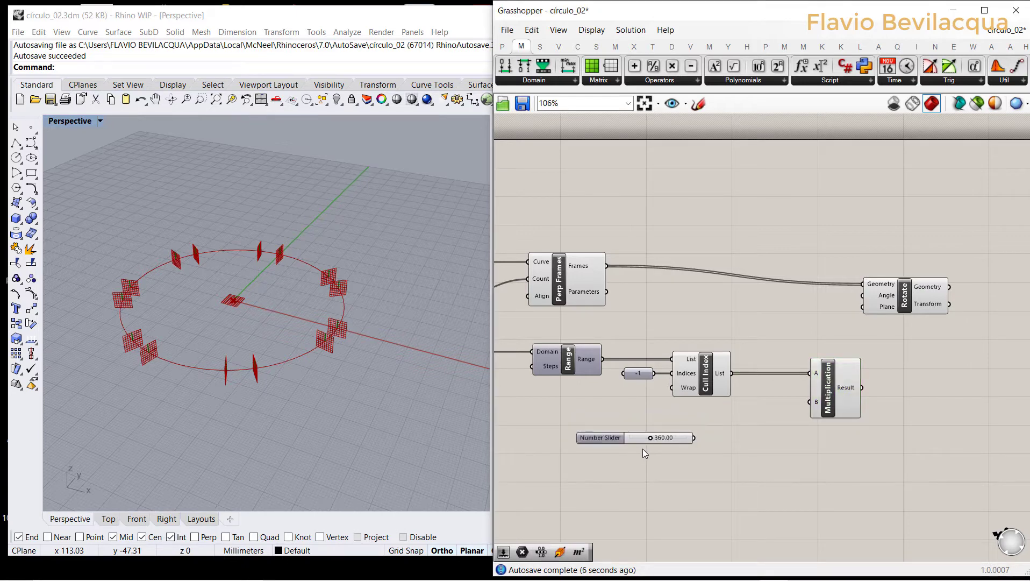
pyautogui.moveTo(695, 437); pyautogui.dragTo(811, 402)
pyautogui.moveTo(695, 439); pyautogui.dragTo(790, 438)
pyautogui.moveTo(602, 435); pyautogui.dragTo(571, 414)
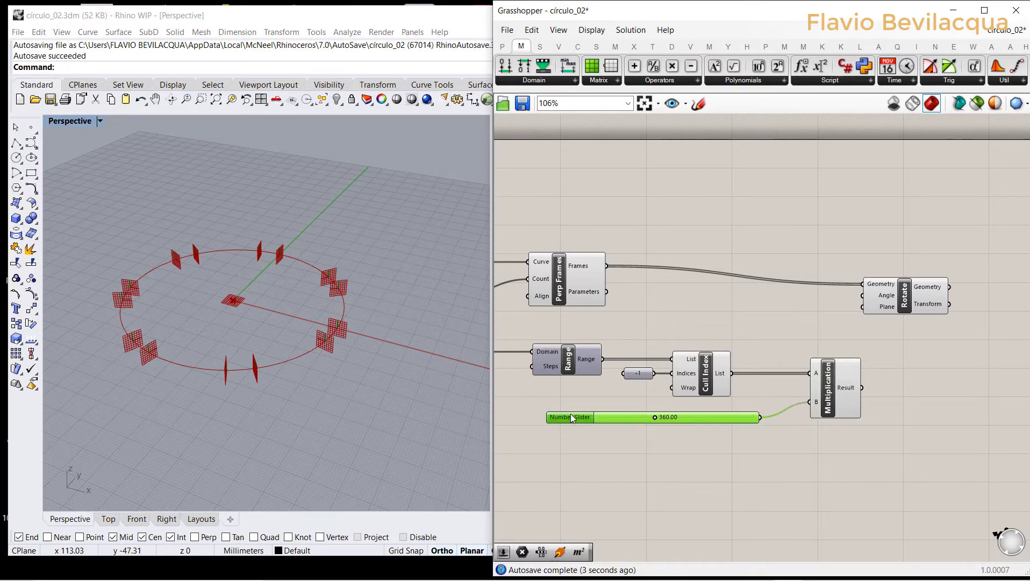
# Set the maximum of the Multiplication's number slider to 360.
pyautogui.doubleClick(579, 416)
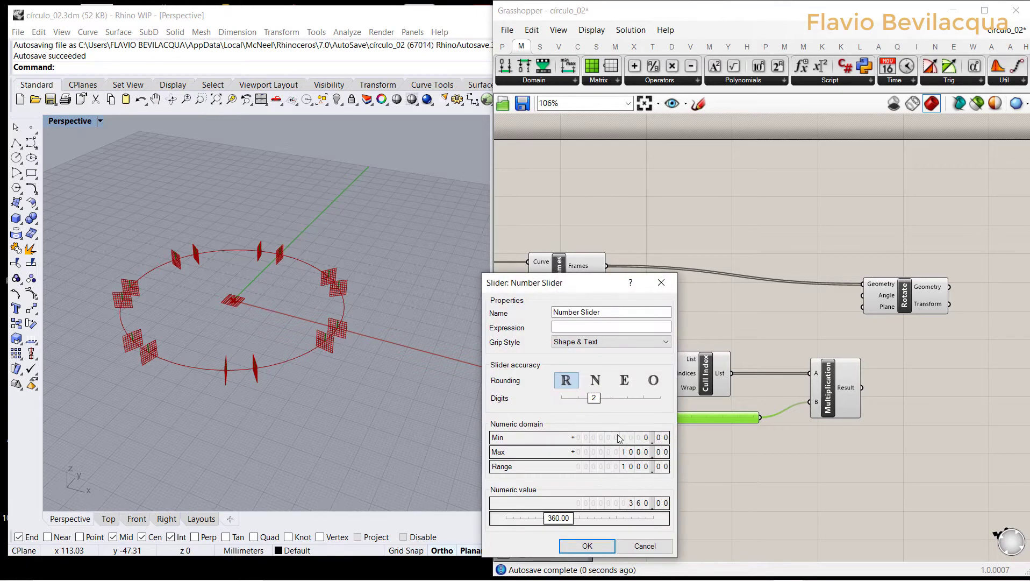
pyautogui.doubleClick(619, 452)
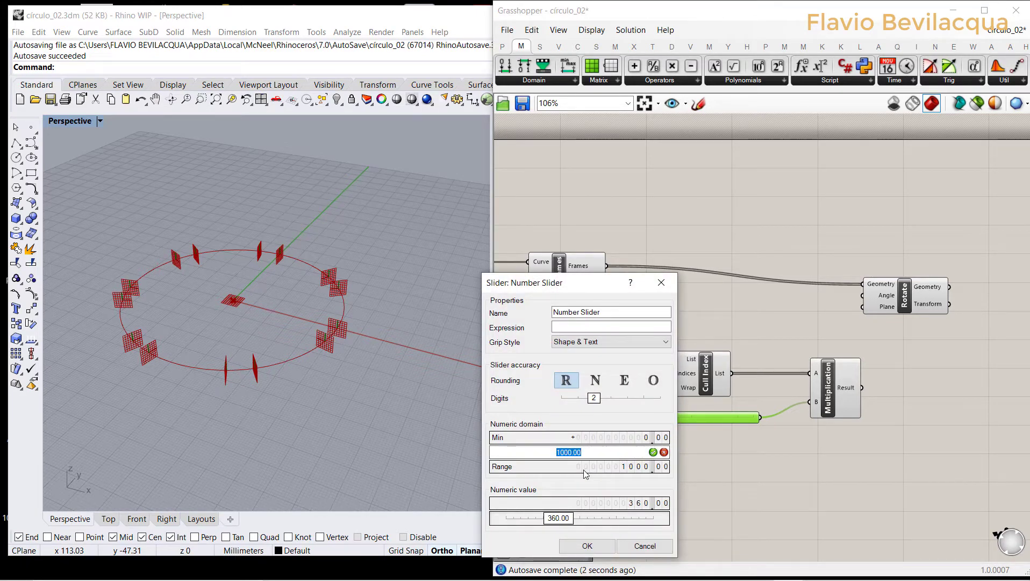
pyautogui.write('360')
pyautogui.click(653, 452)
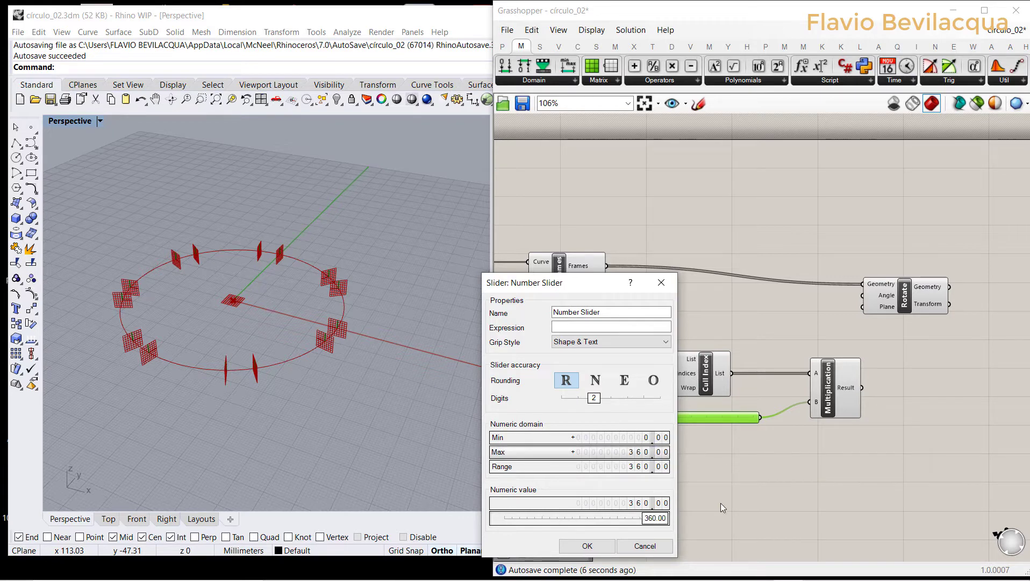
pyautogui.click(587, 545)
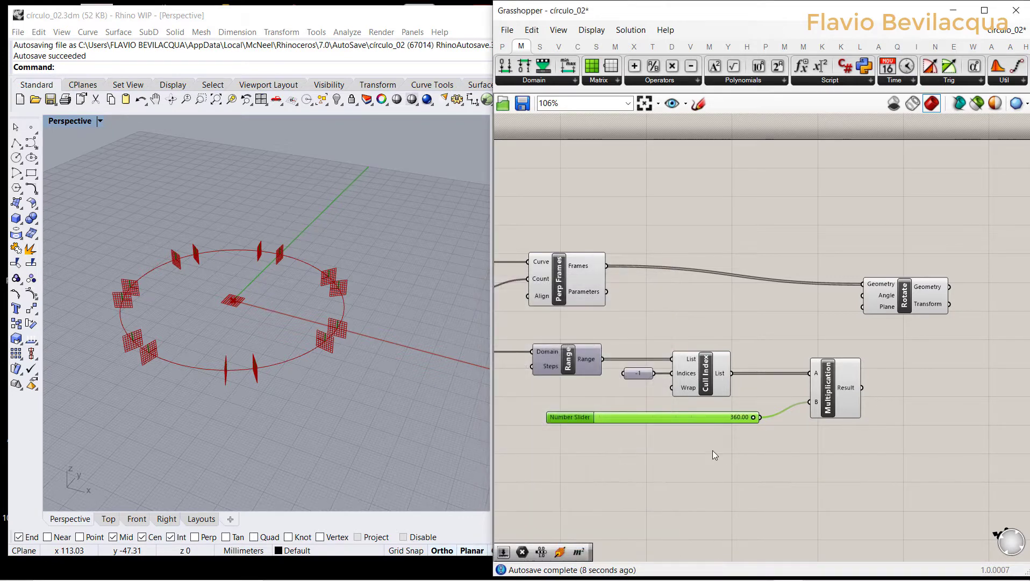
pyautogui.moveTo(757, 417)
pyautogui.mouseDown()
pyautogui.moveTo(639, 417)
pyautogui.moveTo(757, 418)
pyautogui.mouseUp()
pyautogui.click(748, 446)
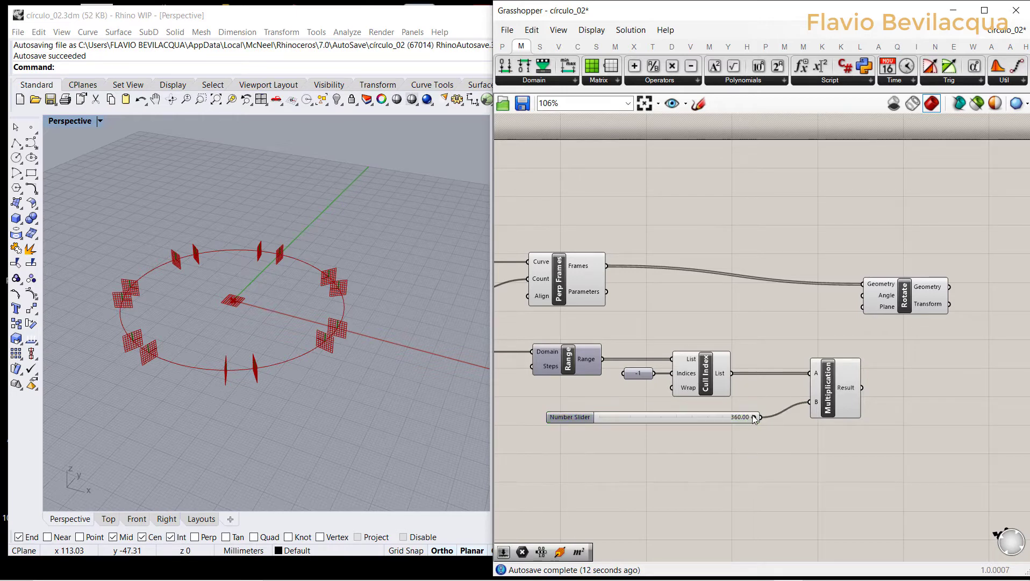
# Connect the Multiplication result to Rotate's Angle input and the Perp Frames Frames output to its Plane input.
pyautogui.moveTo(872, 343); pyautogui.dragTo(851, 333, button='right')
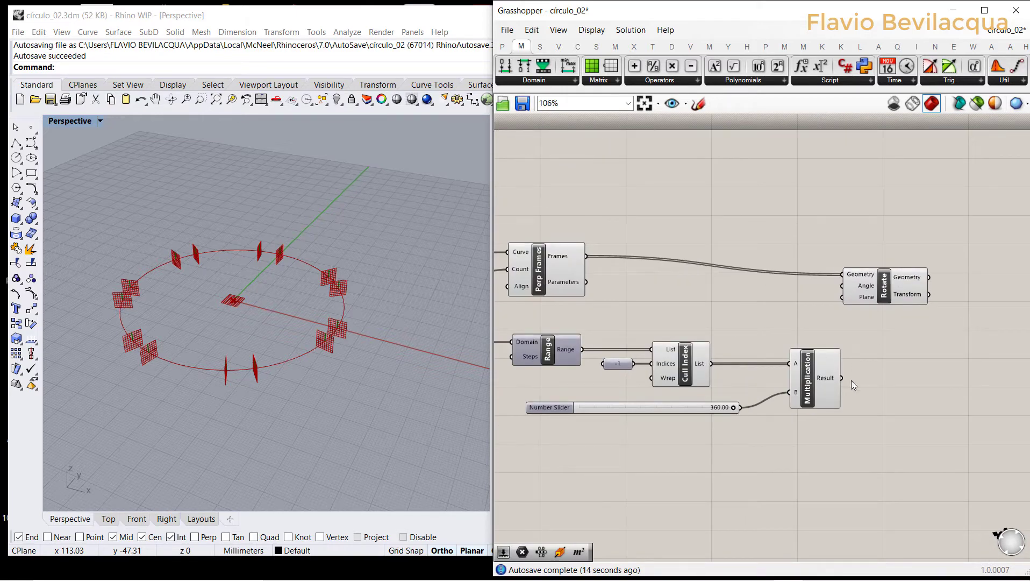
pyautogui.moveTo(841, 378); pyautogui.dragTo(949, 269)
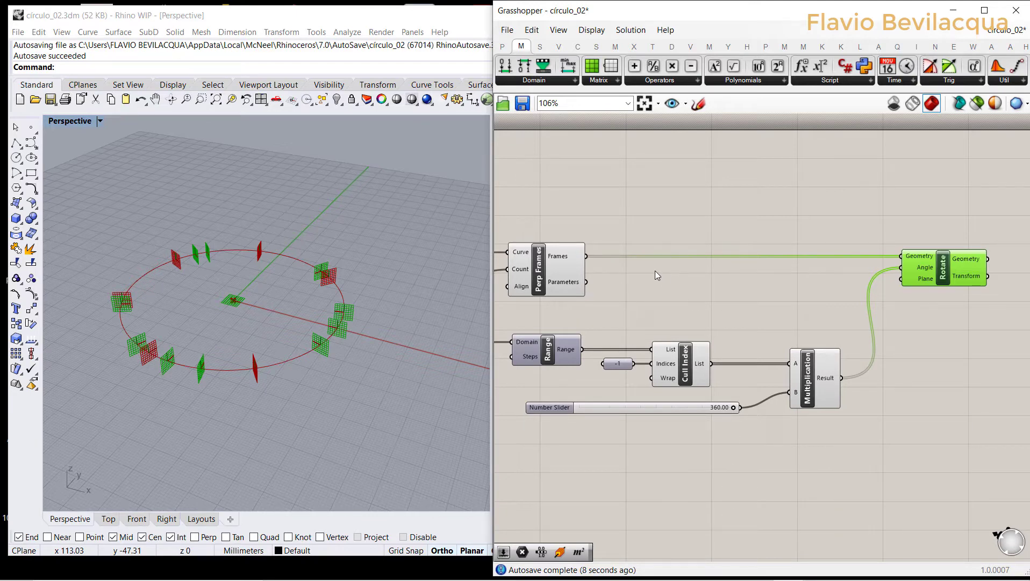
pyautogui.moveTo(591, 262); pyautogui.dragTo(901, 278)
# Test the frame rotation by lowering the Multiplication's slider to 0.00 while watching one frame up close.
pyautogui.scroll(5, 329, 278)
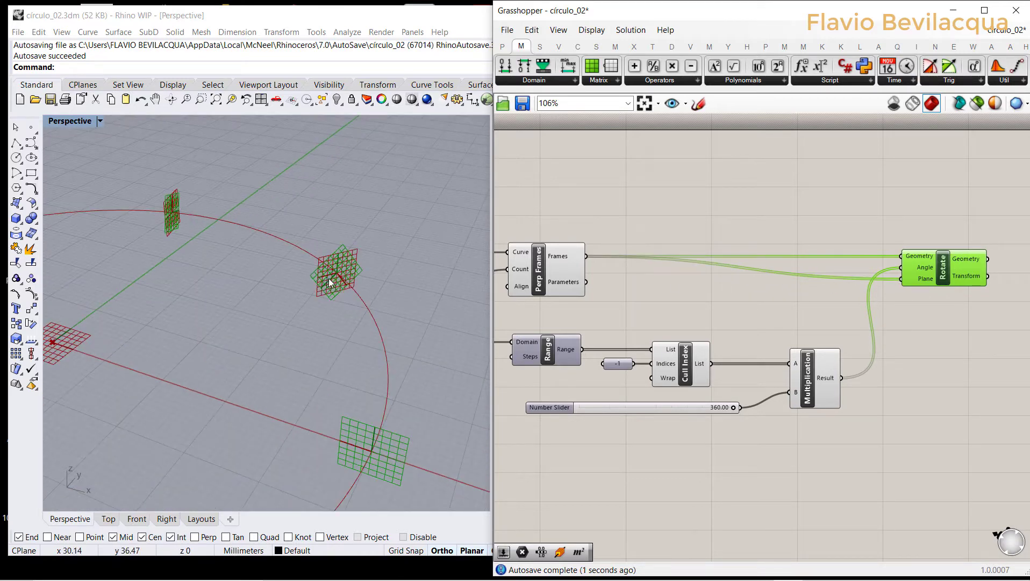
pyautogui.scroll(3, 520, 407)
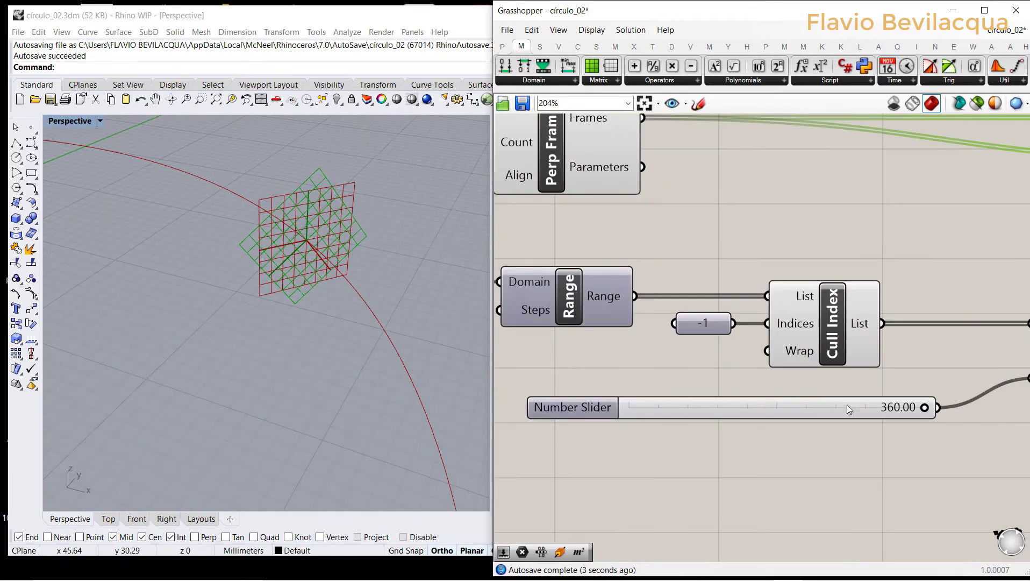
pyautogui.moveTo(923, 408); pyautogui.dragTo(863, 407)
pyautogui.moveTo(881, 407); pyautogui.dragTo(621, 408)
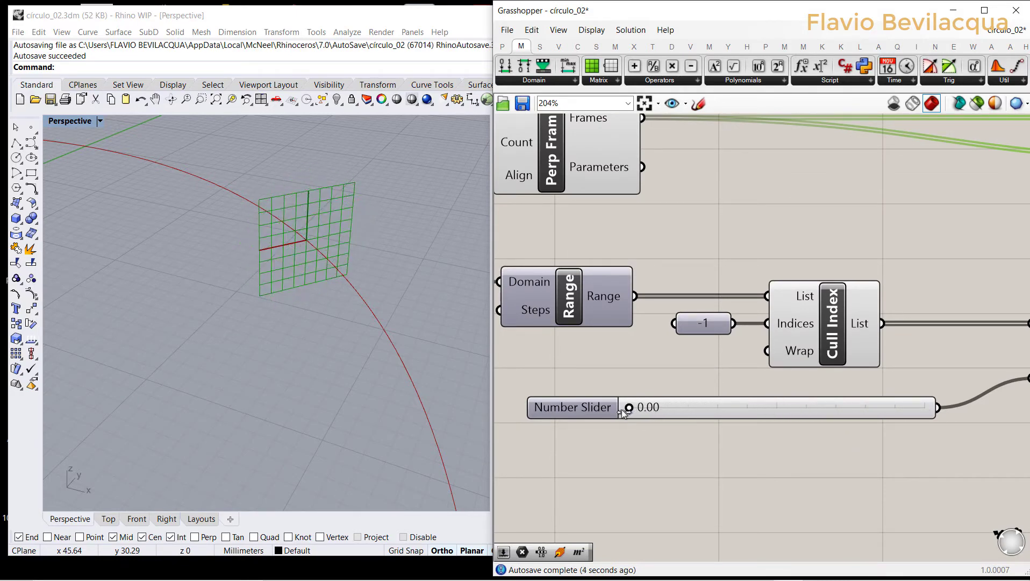
pyautogui.scroll(-5, 616, 379)
pyautogui.scroll(3, 479, 344)
pyautogui.scroll(-2, 637, 332)
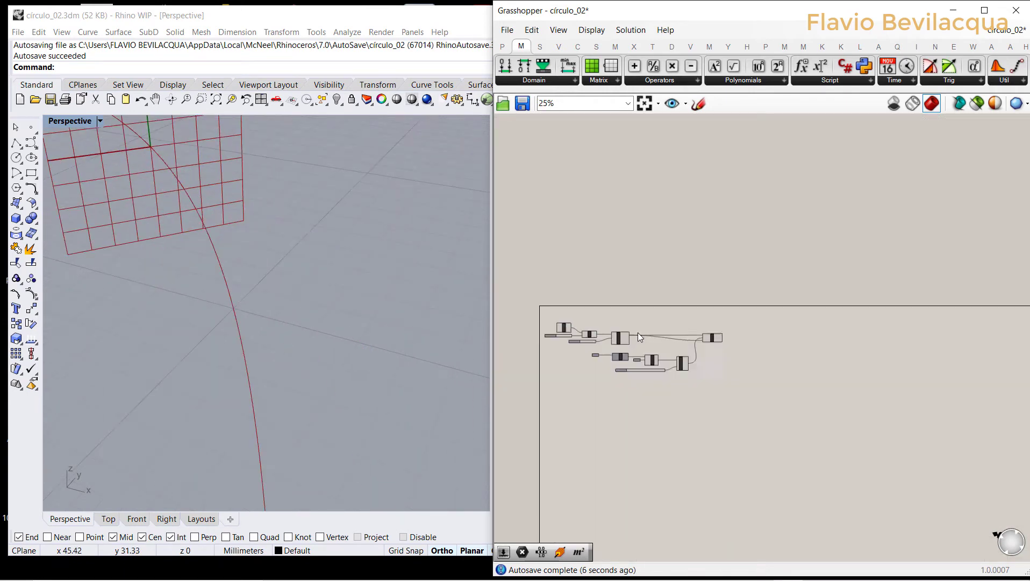
# Turn off the preview of the Perp Frames component.
pyautogui.scroll(4, 610, 340)
pyautogui.moveTo(664, 304); pyautogui.dragTo(569, 344)
pyautogui.rightClick(641, 199)
pyautogui.click(803, 266)
pyautogui.moveTo(794, 262); pyautogui.dragTo(694, 343)
pyautogui.rightClick(709, 286)
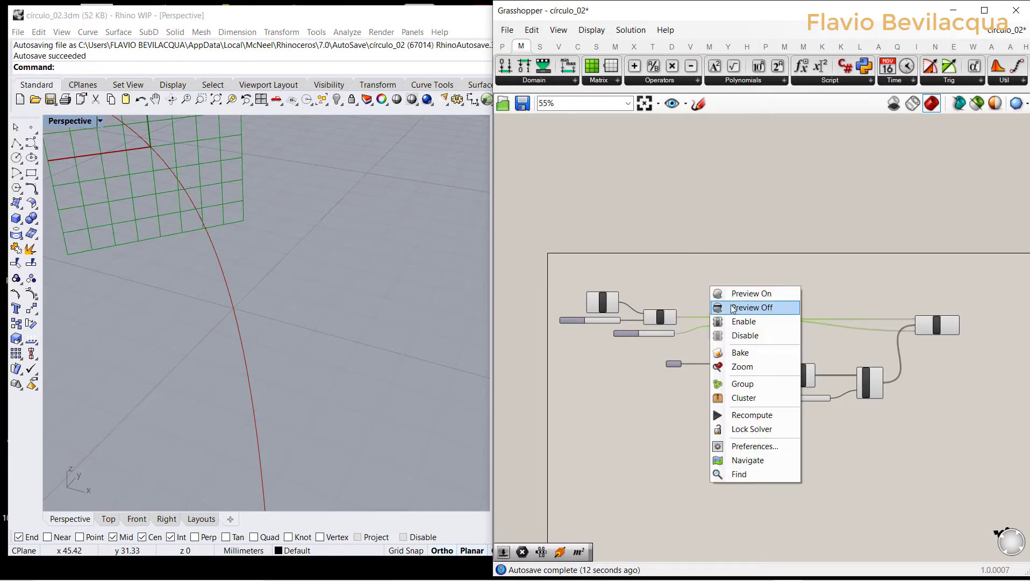
pyautogui.click(726, 356)
pyautogui.scroll(-8, 397, 284)
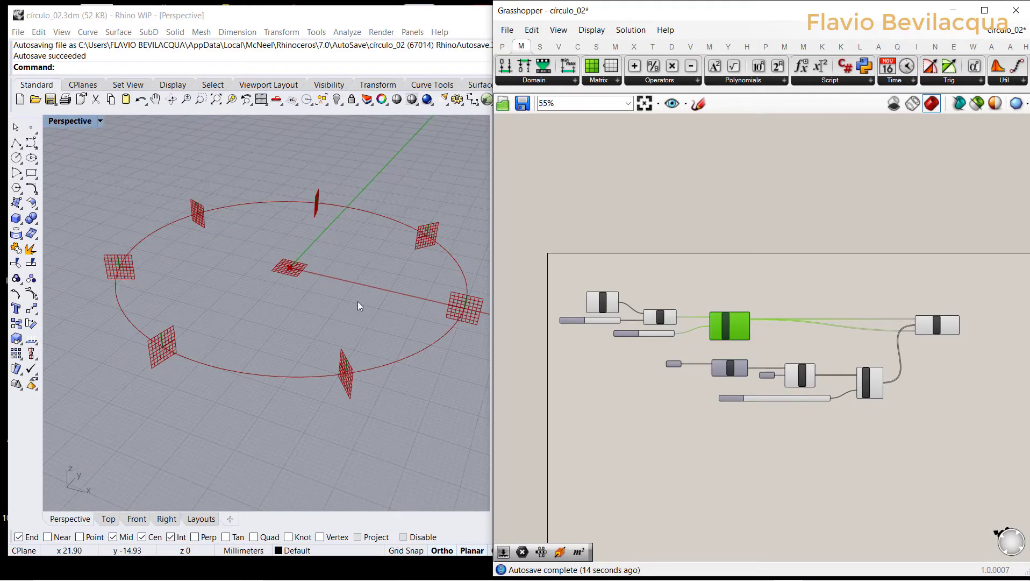
pyautogui.scroll(-2, 693, 398)
pyautogui.click(692, 400)
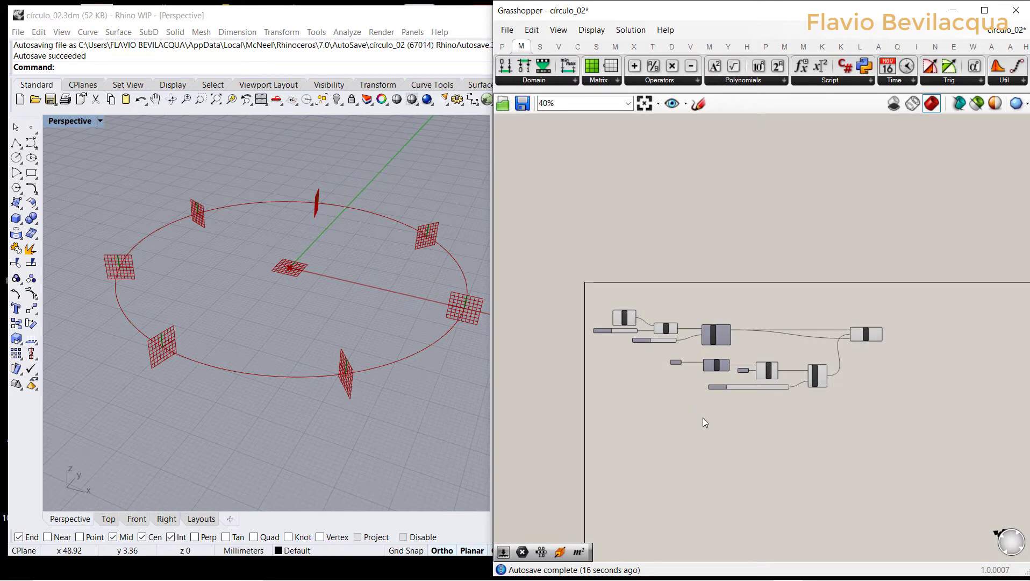
# Add a Polygon component to the right of Rotate and connect Rotate's Geometry output to its Plane input.
pyautogui.click(579, 46)
pyautogui.click(766, 82)
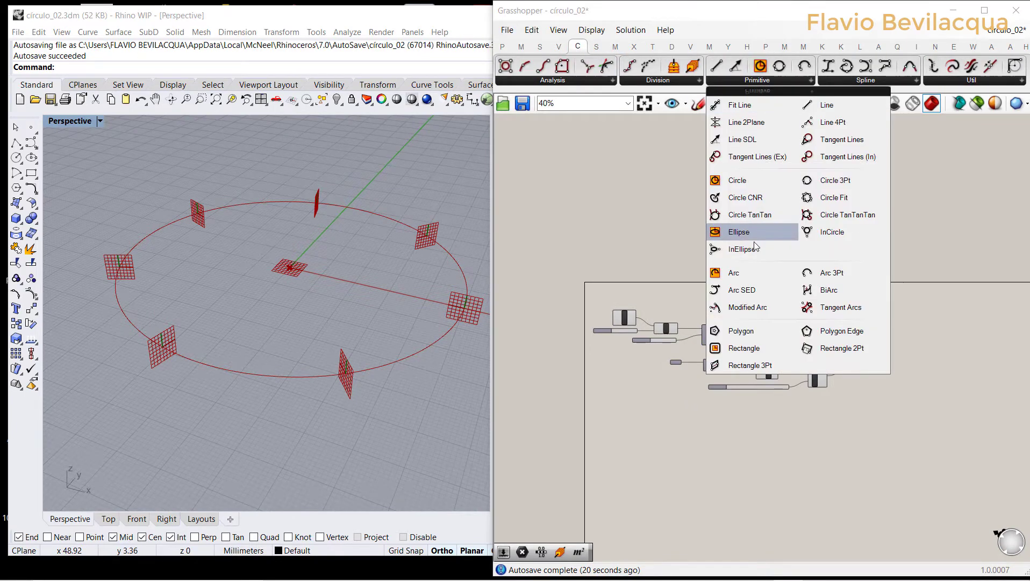
pyautogui.click(743, 331)
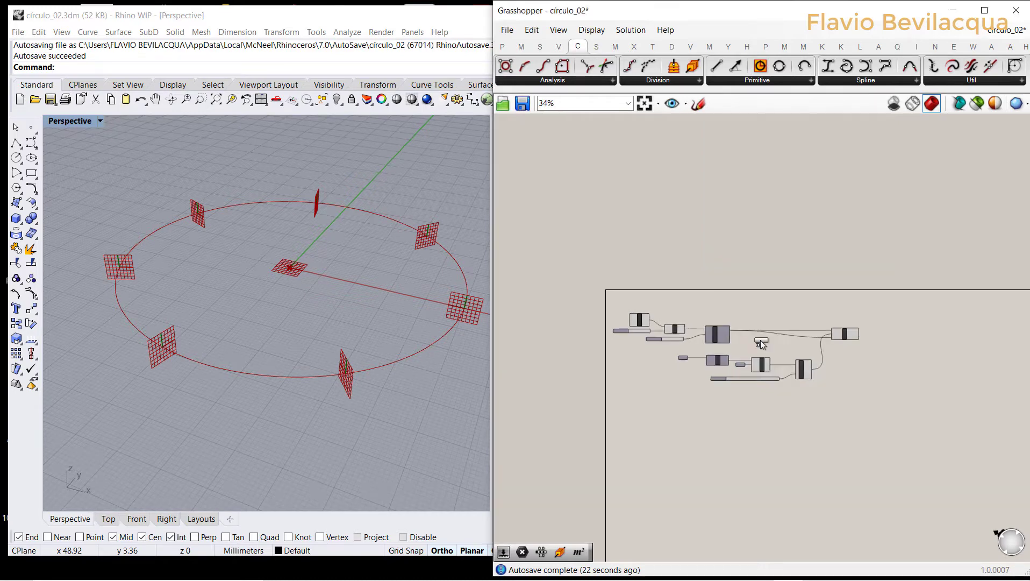
pyautogui.scroll(3, 868, 341)
pyautogui.click(858, 338)
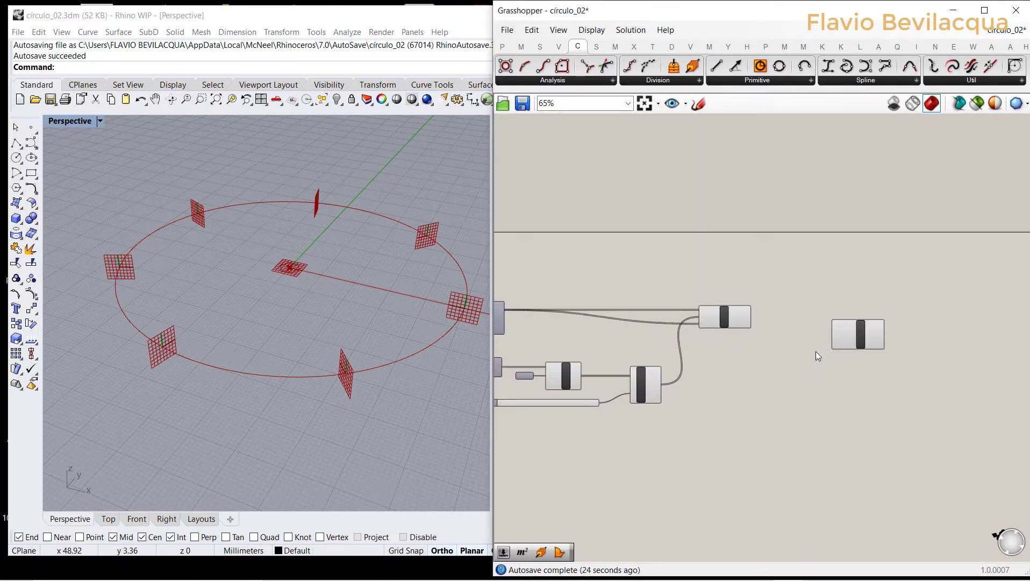
pyautogui.scroll(3, 813, 359)
pyautogui.click(836, 335)
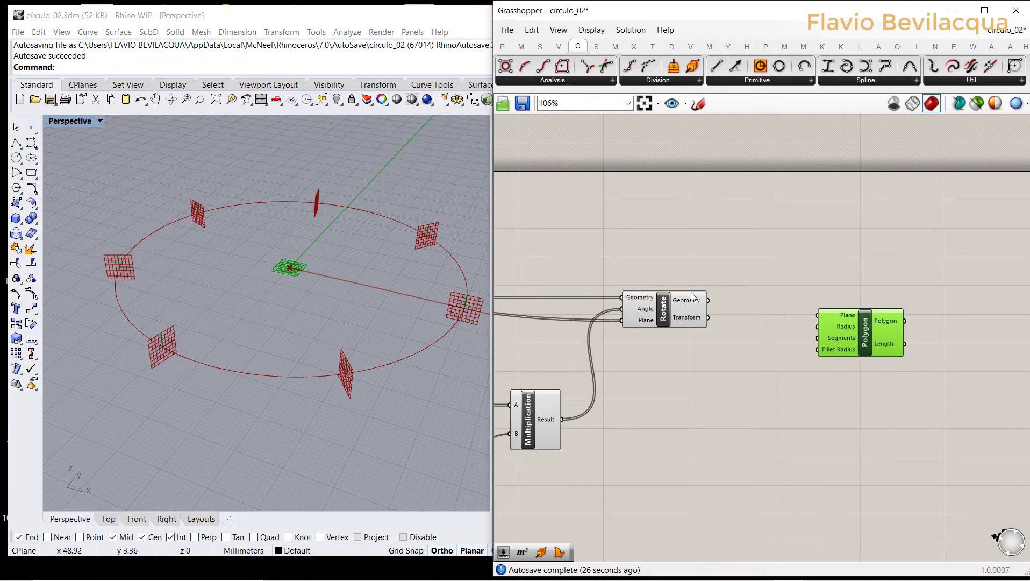
pyautogui.moveTo(715, 307); pyautogui.dragTo(885, 364)
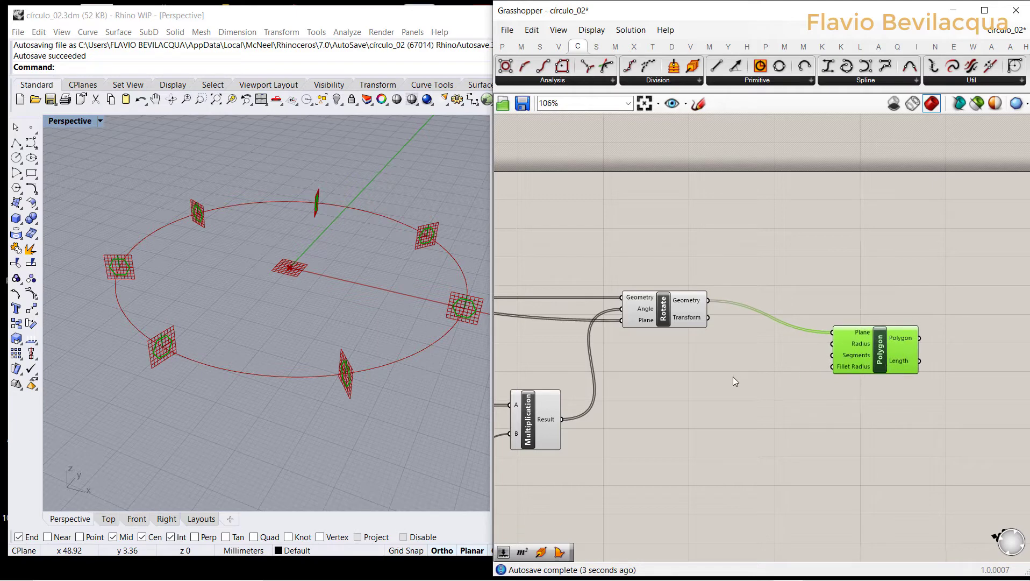
# Create a number slider with value 10.0, connect it to Polygon's Radius input and place it just below Rotate.
pyautogui.doubleClick(692, 385)
pyautogui.write('10')
pyautogui.press('Return')
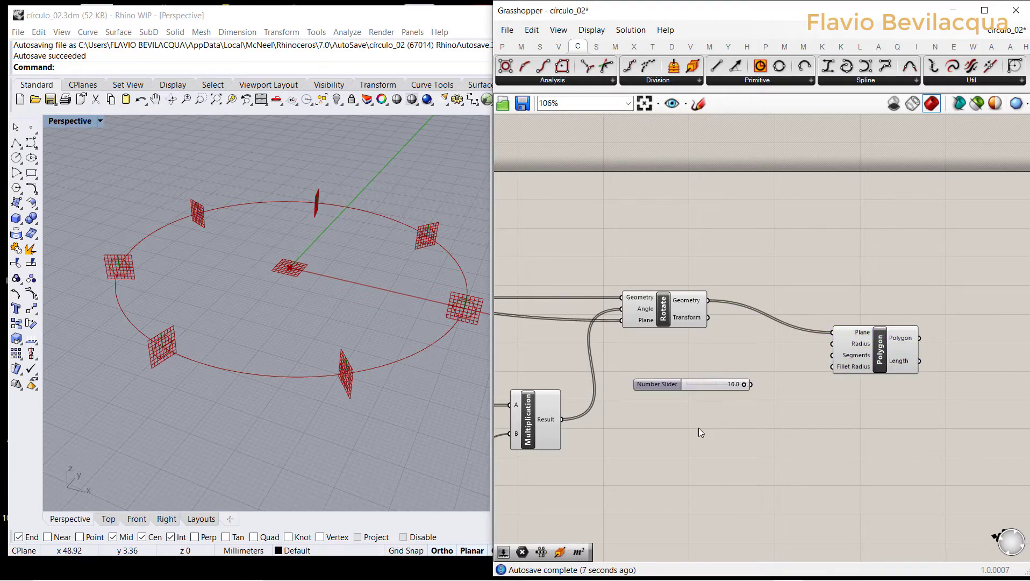
pyautogui.moveTo(751, 384); pyautogui.dragTo(832, 343)
pyautogui.moveTo(670, 382); pyautogui.dragTo(678, 364)
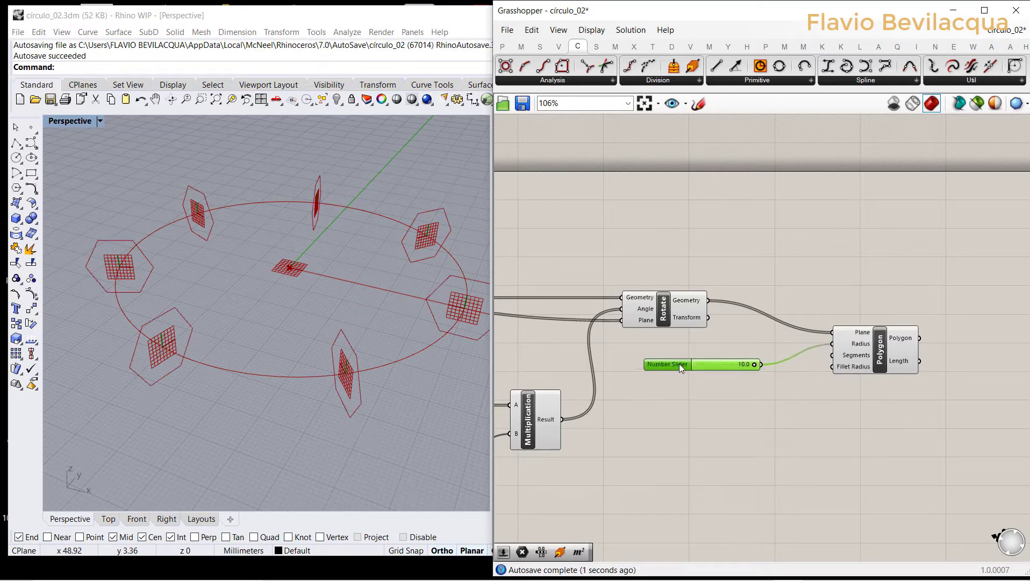
# Create a number slider with value 15, connect it to Polygon's Segments input and align it under the radius slider.
pyautogui.doubleClick(690, 413)
pyautogui.write('1')
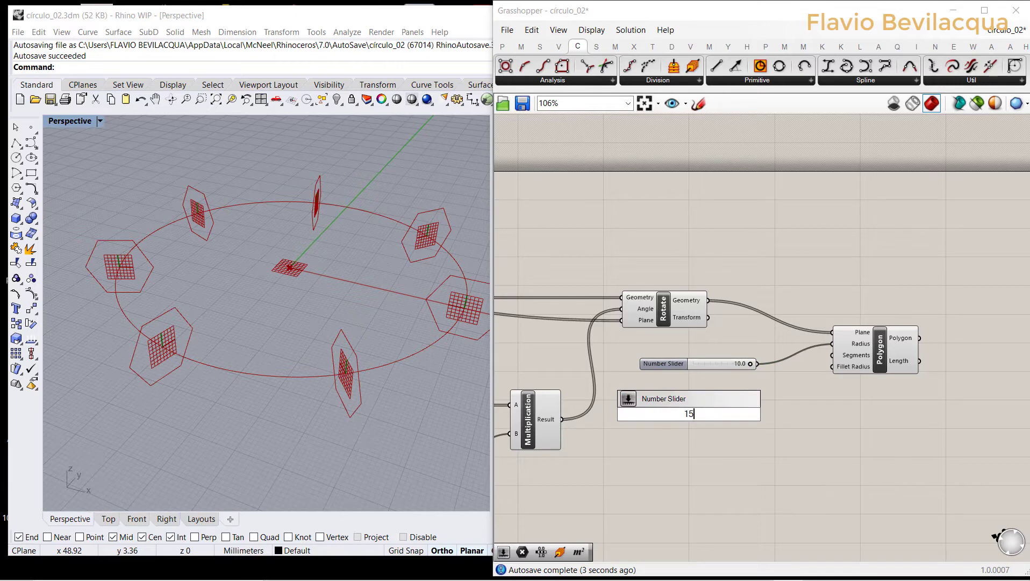
pyautogui.write('5')
pyautogui.press('Return')
pyautogui.moveTo(787, 405); pyautogui.dragTo(832, 355)
pyautogui.moveTo(666, 413); pyautogui.dragTo(675, 387)
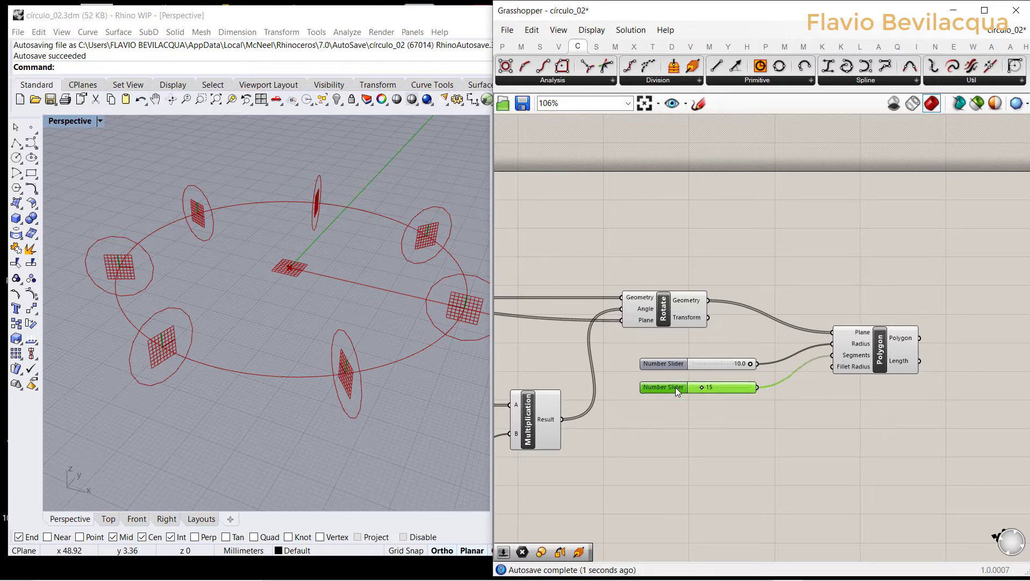
# Set the Polygon's Segments slider to 6.
pyautogui.scroll(-2, 369, 264)
pyautogui.scroll(2, 446, 274)
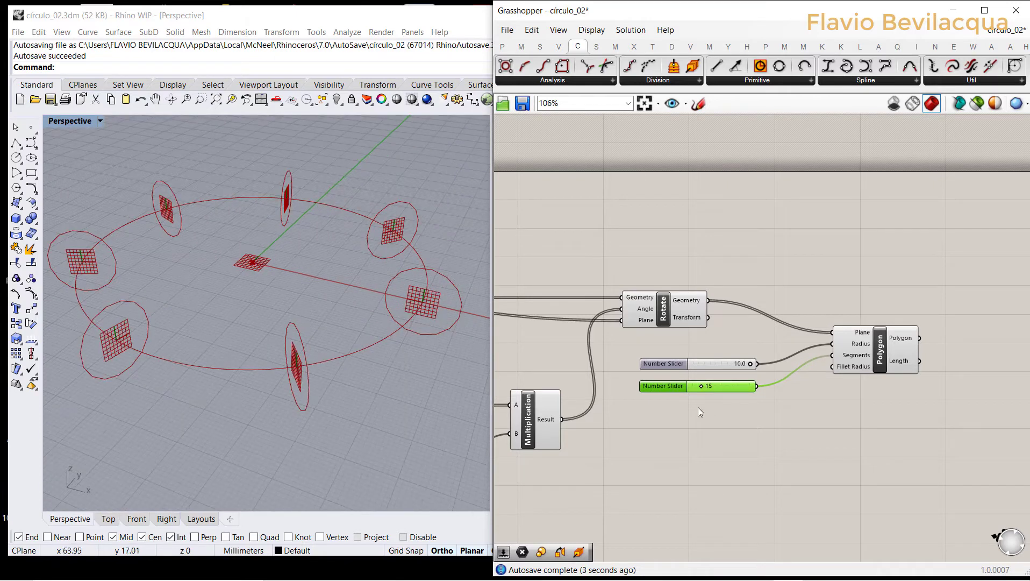
pyautogui.scroll(6, 706, 374)
pyautogui.moveTo(691, 369)
pyautogui.mouseDown()
pyautogui.moveTo(670, 370)
pyautogui.moveTo(689, 371)
pyautogui.mouseUp()
pyautogui.moveTo(872, 289); pyautogui.dragTo(912, 296)
pyautogui.click(732, 407)
pyautogui.scroll(-5, 732, 402)
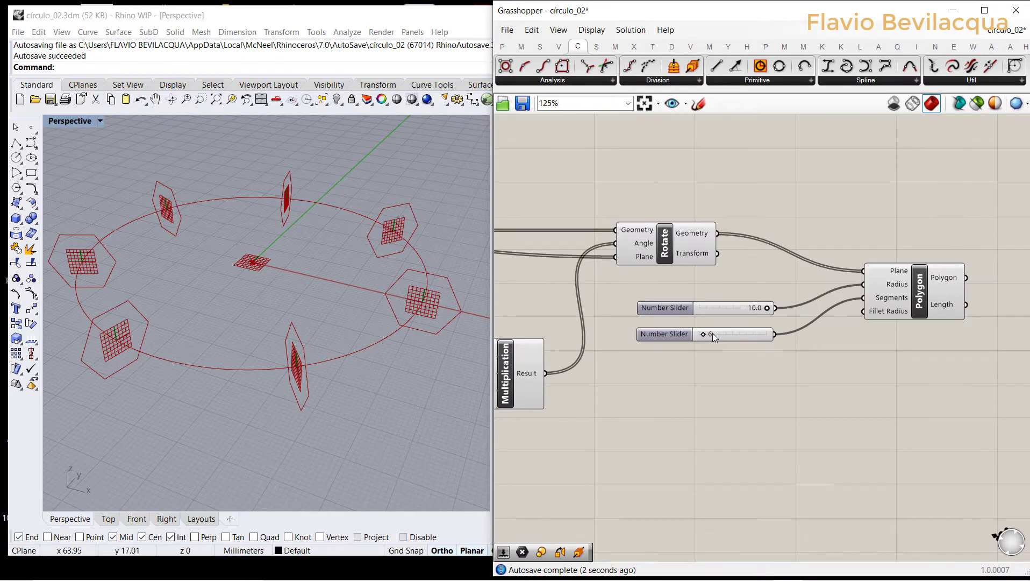
# Add a Curve parameter above Perp Frames and connect the Circle output to it.
pyautogui.scroll(4, 585, 308)
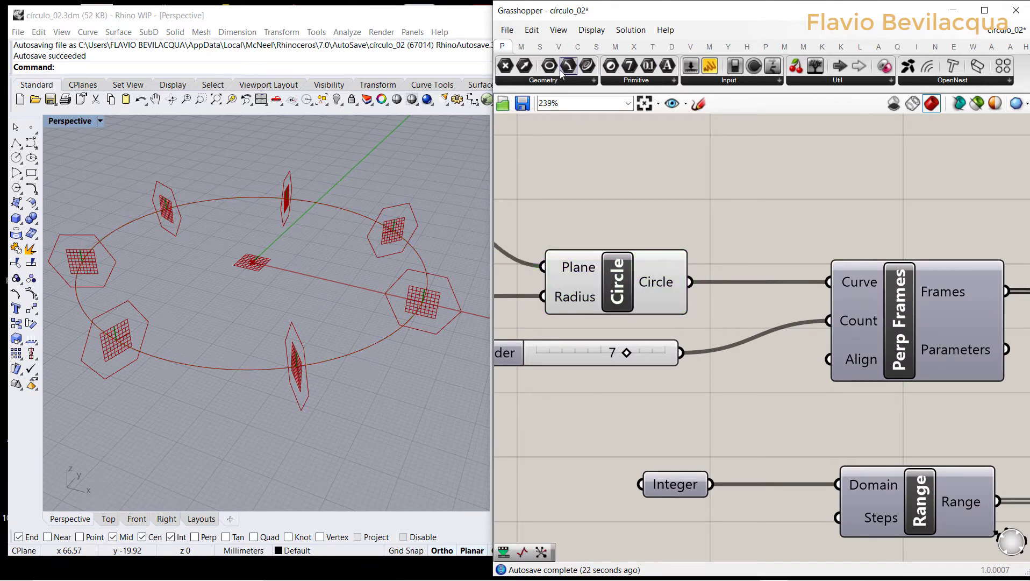
pyautogui.click(786, 191)
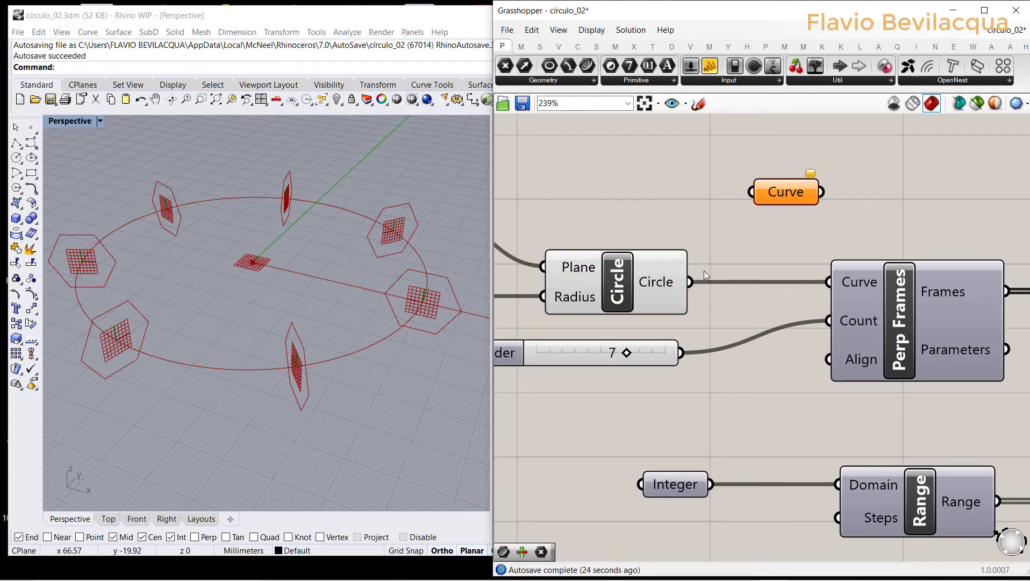
pyautogui.moveTo(690, 282); pyautogui.dragTo(751, 191)
pyautogui.scroll(-3, 751, 191)
pyautogui.scroll(2, 715, 191)
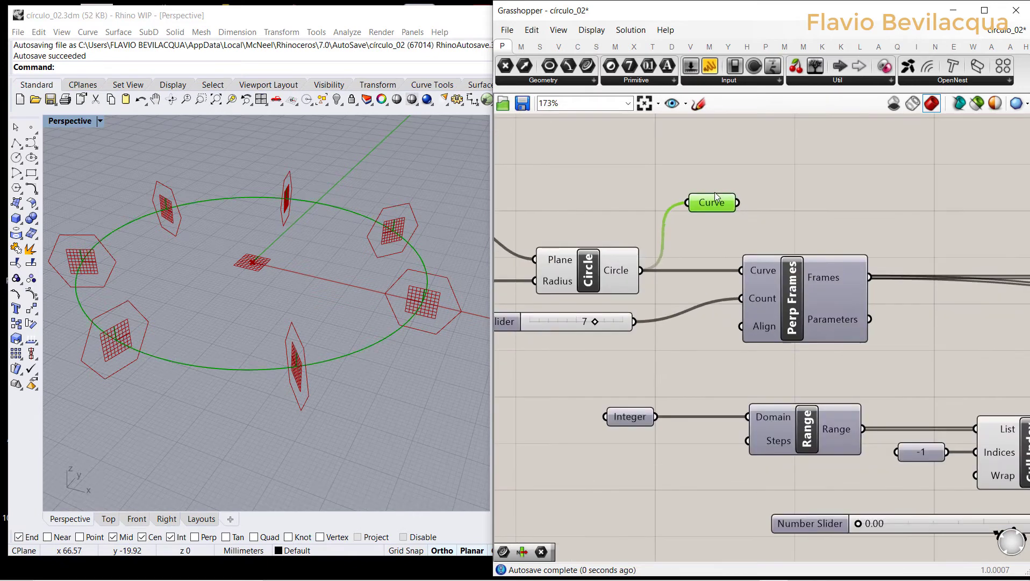
# Add a Point On Curve component fed by the Curve parameter, and reparameterize that Curve parameter.
pyautogui.doubleClick(782, 178)
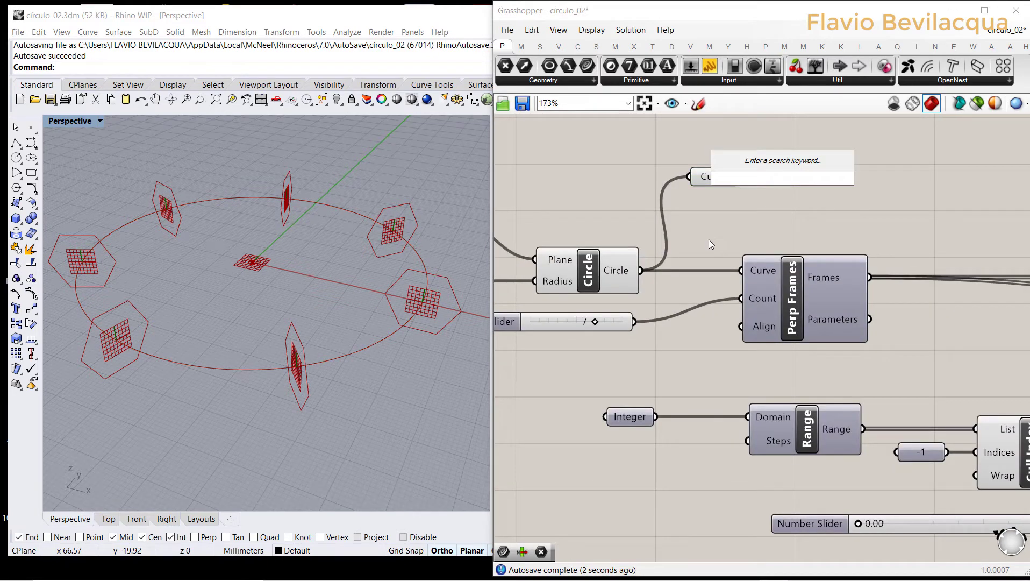
pyautogui.write('point on')
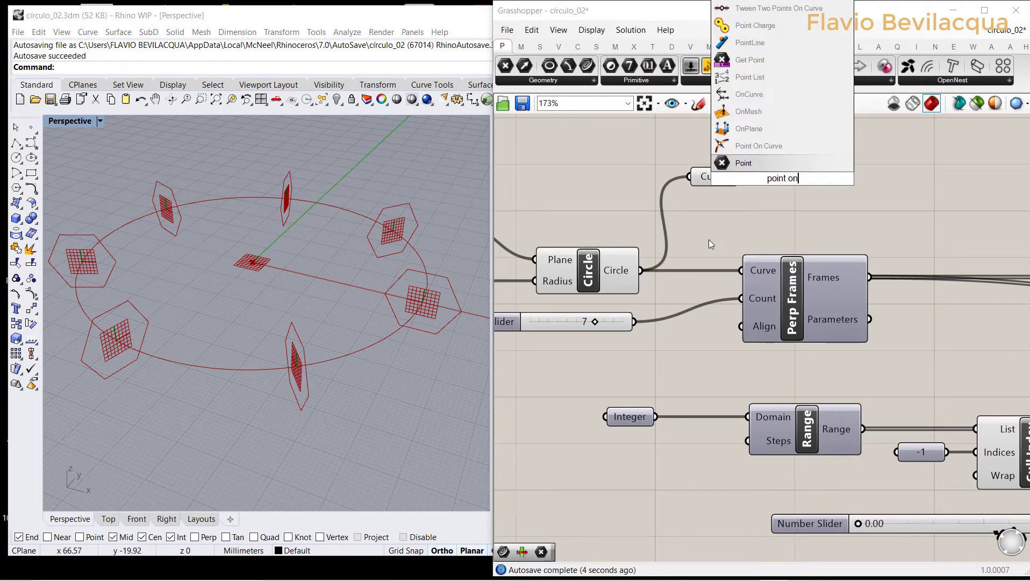
pyautogui.click(766, 144)
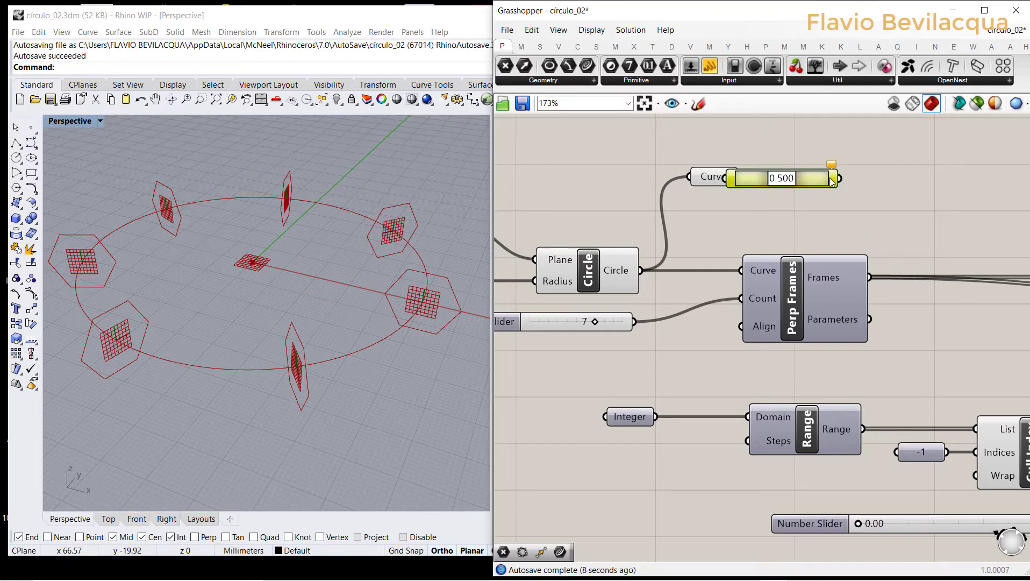
pyautogui.moveTo(831, 181); pyautogui.dragTo(880, 183)
pyautogui.moveTo(739, 177); pyautogui.dragTo(786, 178)
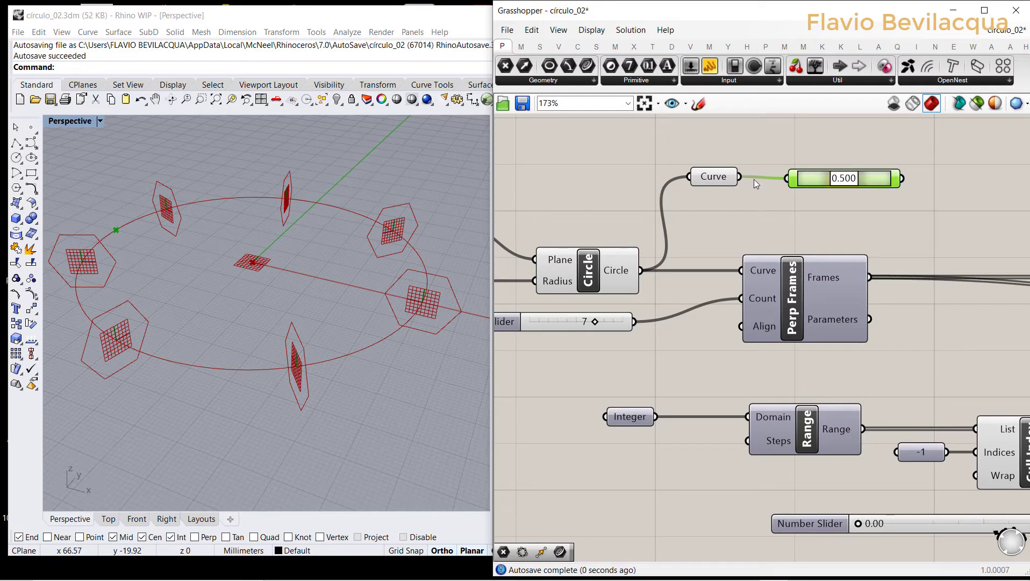
pyautogui.rightClick(726, 176)
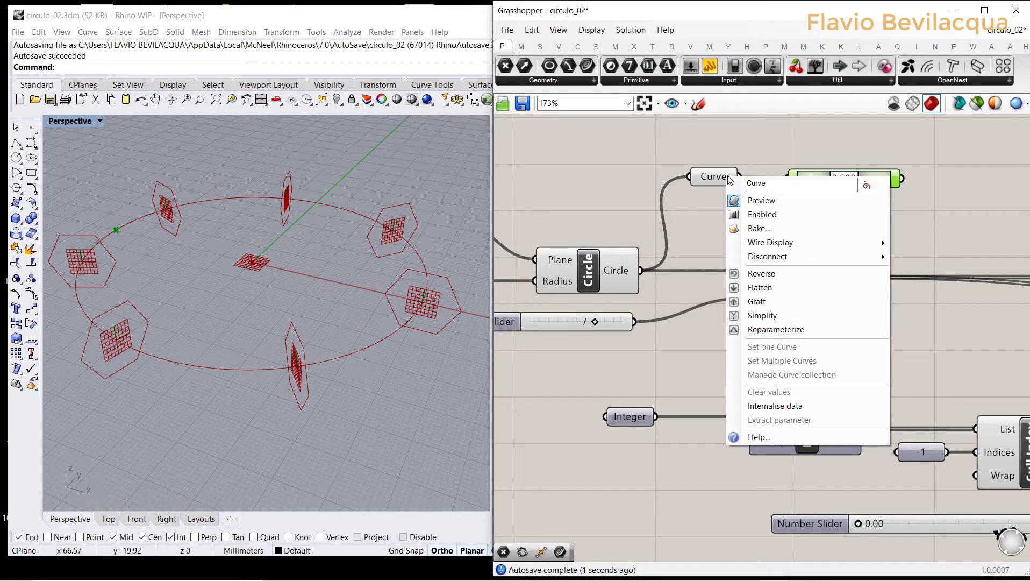
pyautogui.click(768, 330)
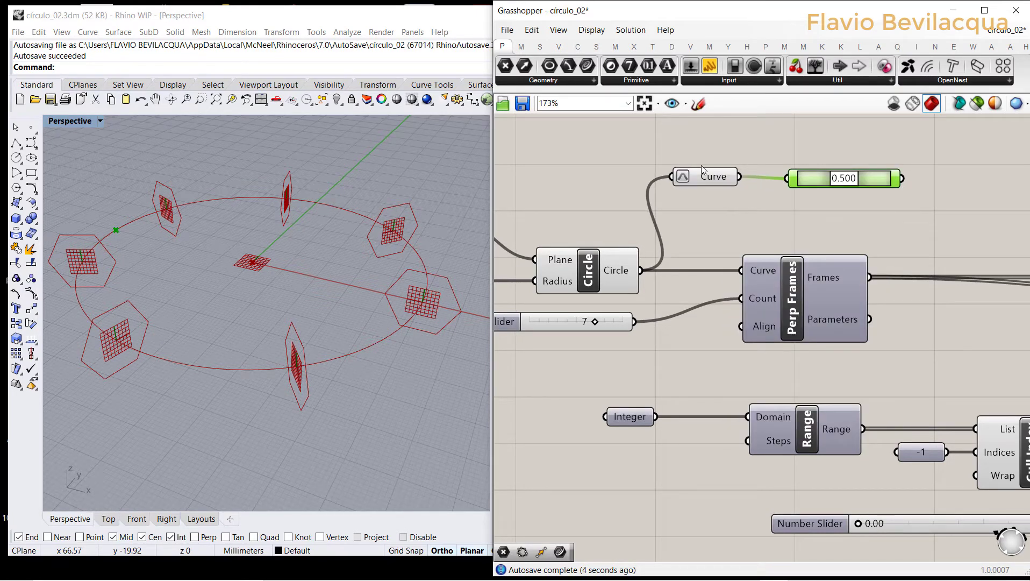
# Lengthen the Point On Curve component and set its position along the curve to 0.832.
pyautogui.scroll(-2, 703, 171)
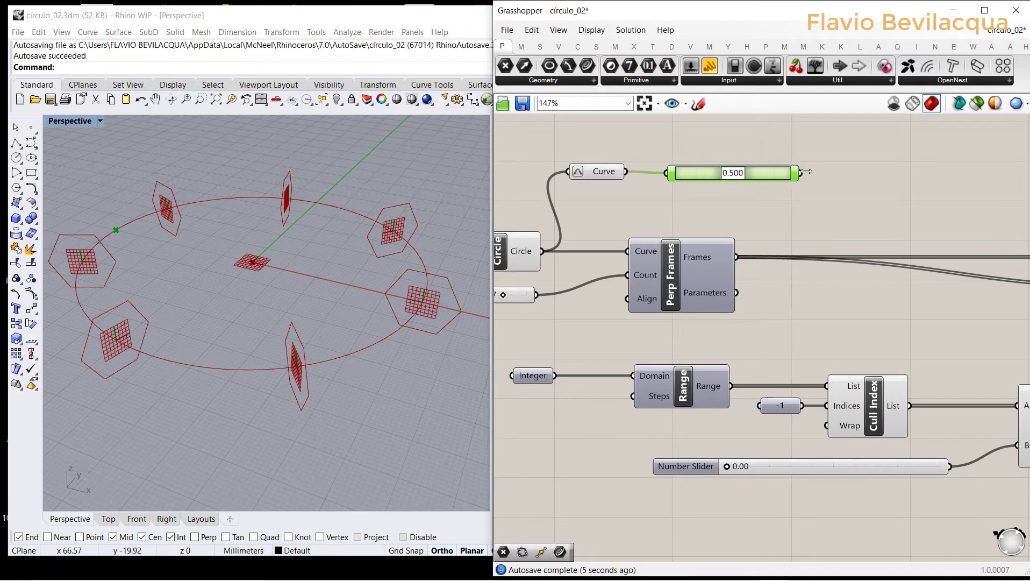
pyautogui.moveTo(807, 171); pyautogui.dragTo(909, 172)
pyautogui.moveTo(787, 173); pyautogui.dragTo(853, 187)
pyautogui.scroll(-3, 646, 154)
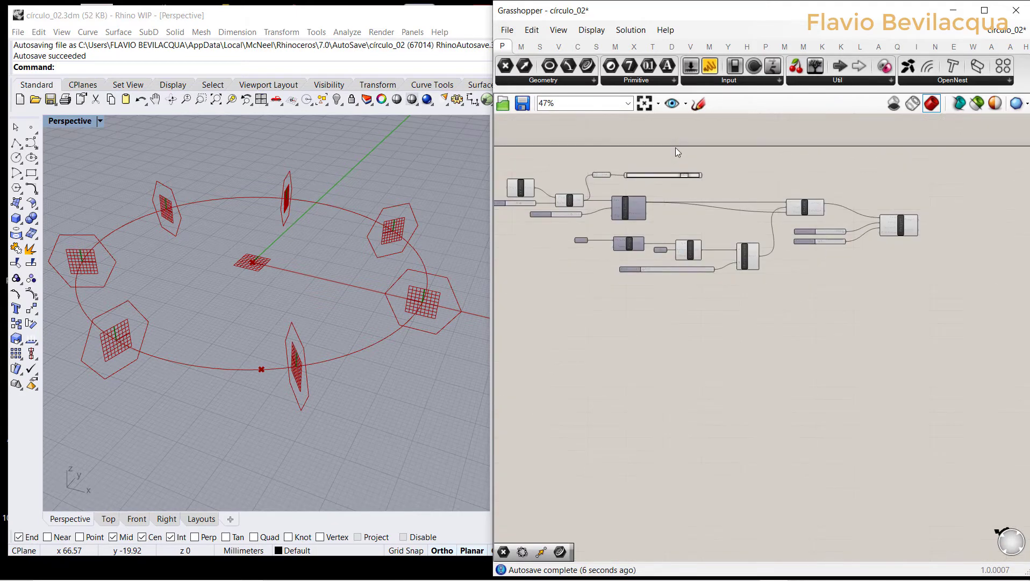
# Move the Curve parameter and Point On Curve together to the space above the Polygon component.
pyautogui.moveTo(675, 147); pyautogui.dragTo(870, 174)
pyautogui.scroll(-3, 599, 181)
pyautogui.scroll(1, 614, 178)
pyautogui.click(797, 215)
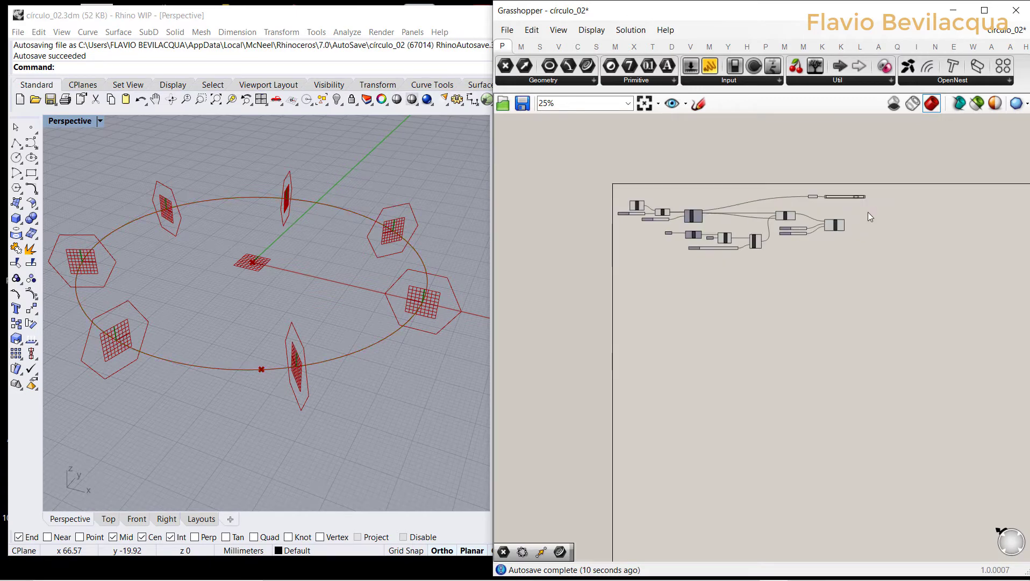
# Add an Area component beside Polygon and connect the Polygon output to its Geometry input.
pyautogui.scroll(7, 867, 213)
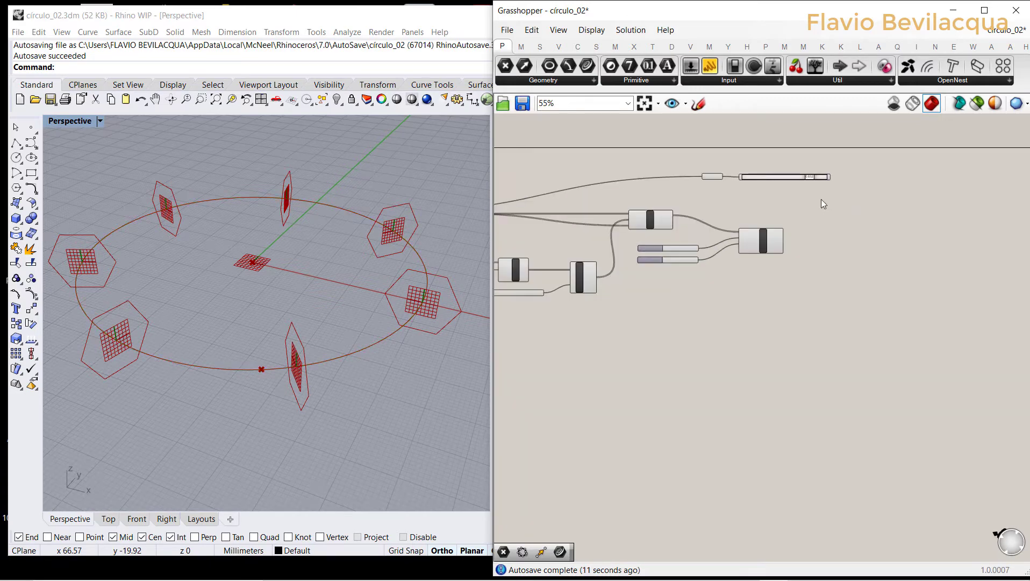
pyautogui.click(596, 47)
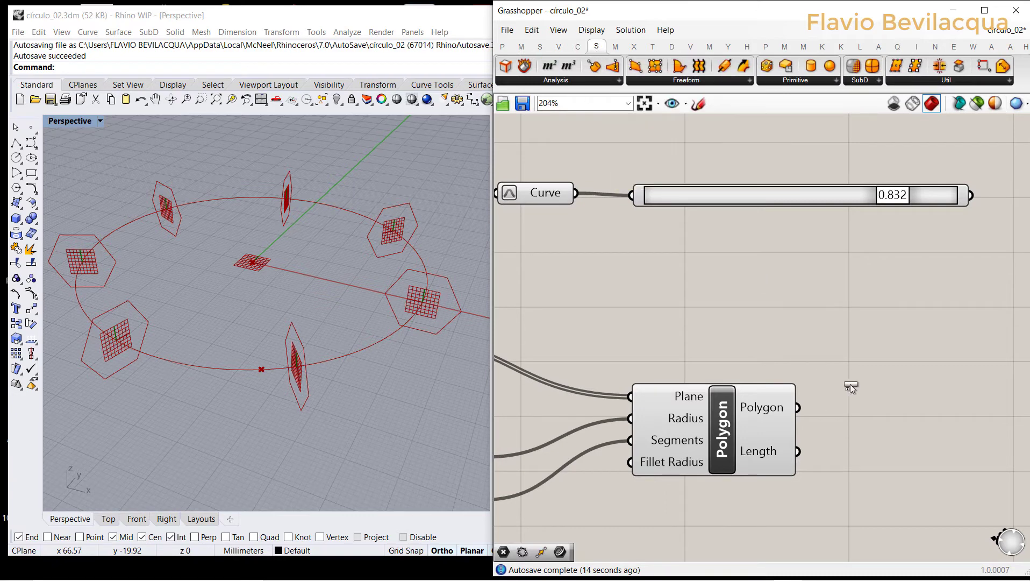
pyautogui.moveTo(849, 387); pyautogui.dragTo(818, 407)
pyautogui.scroll(-3, 929, 357)
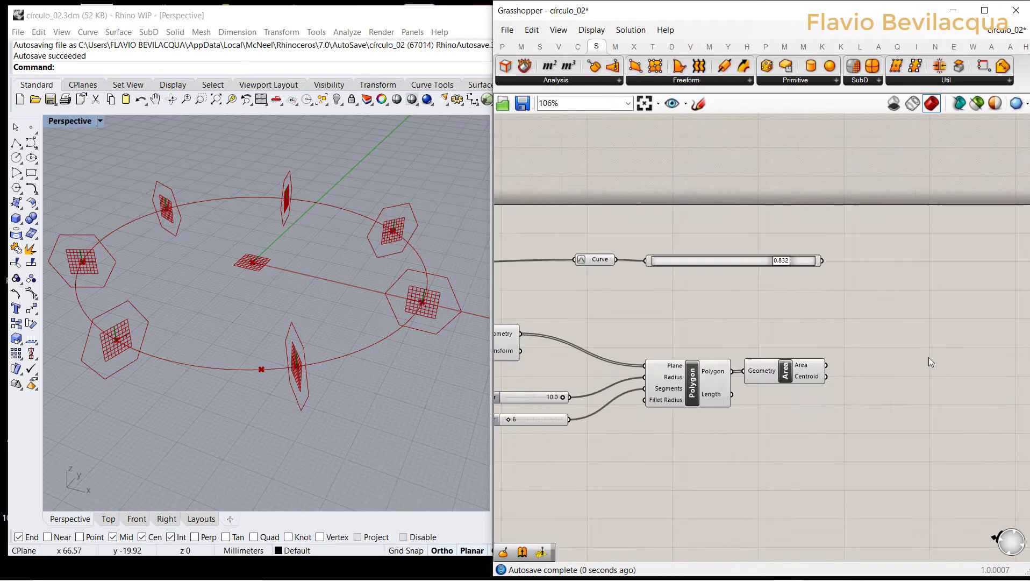
pyautogui.moveTo(738, 380); pyautogui.dragTo(746, 380)
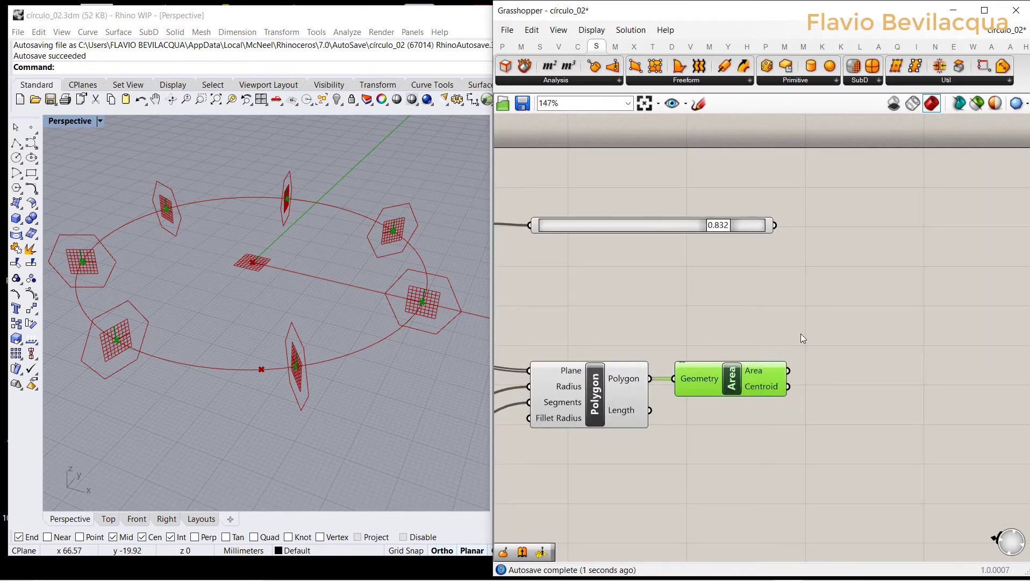
# Add a Distance component, connecting Point On Curve to Point A and Area's Centroid output to Point B.
pyautogui.doubleClick(852, 304)
pyautogui.write('distance')
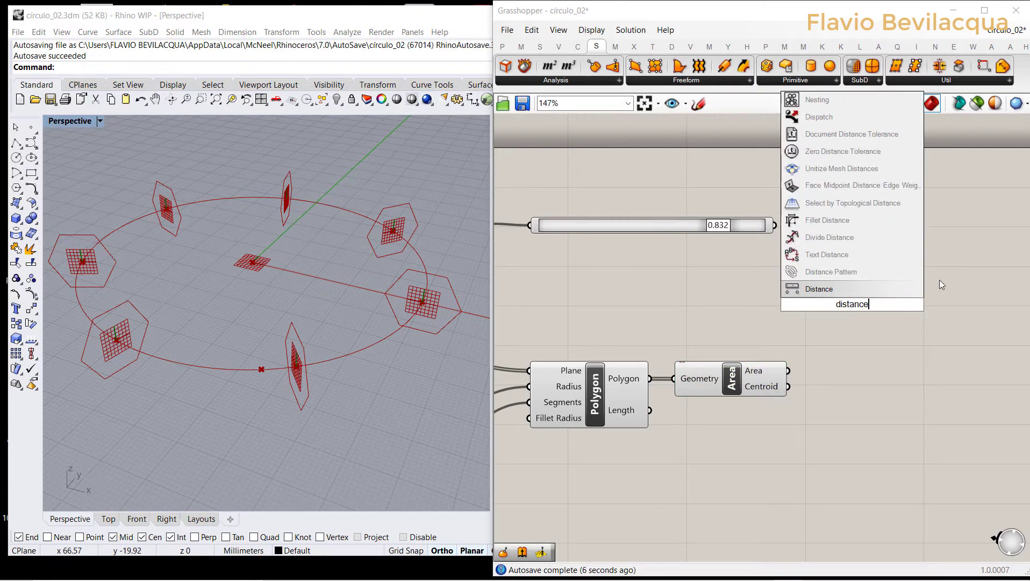
pyautogui.click(872, 290)
pyautogui.moveTo(846, 306); pyautogui.dragTo(907, 306)
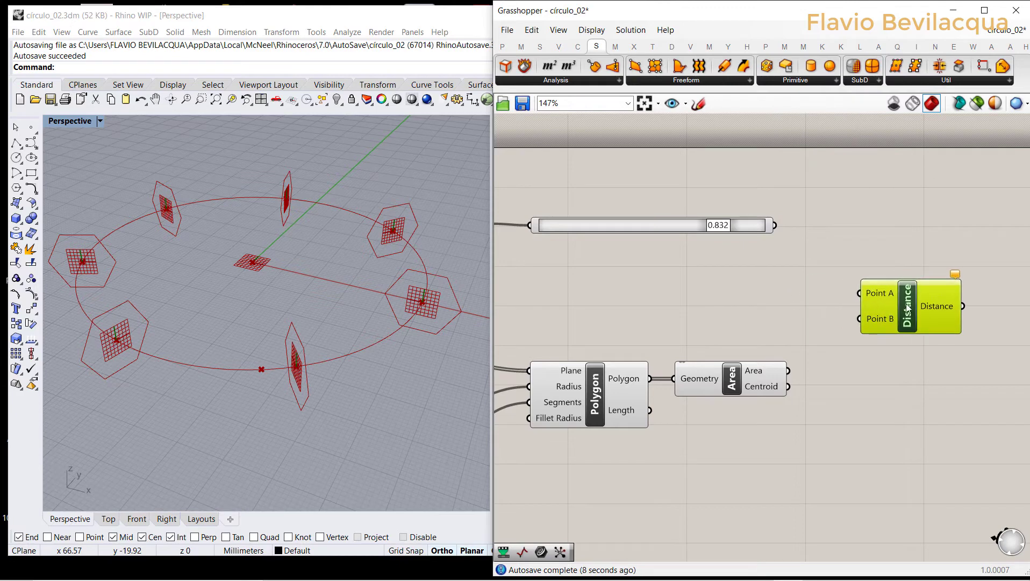
pyautogui.moveTo(850, 292); pyautogui.dragTo(852, 293)
pyautogui.moveTo(789, 386); pyautogui.dragTo(856, 318)
pyautogui.click(726, 294)
# Add Remap Numbers and Bounds components after Distance, and connect the Distance output to Remap Numbers' Value input.
pyautogui.scroll(-4, 835, 336)
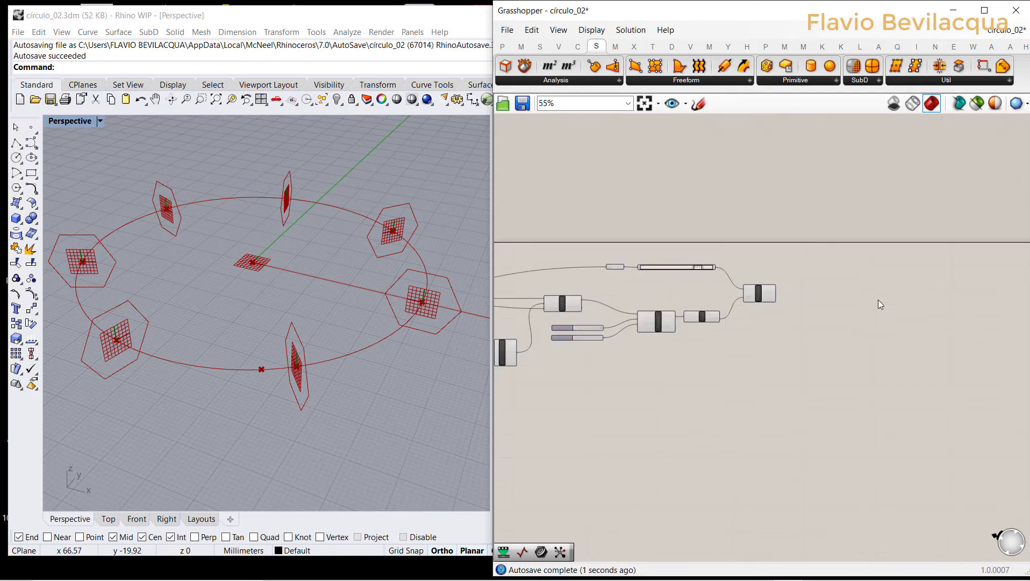
pyautogui.click(521, 47)
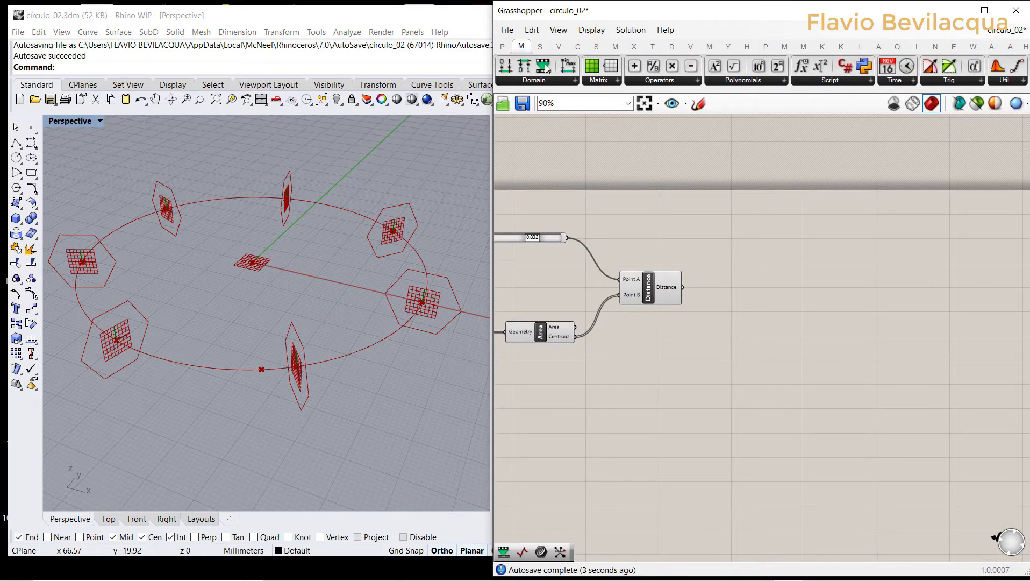
pyautogui.click(541, 76)
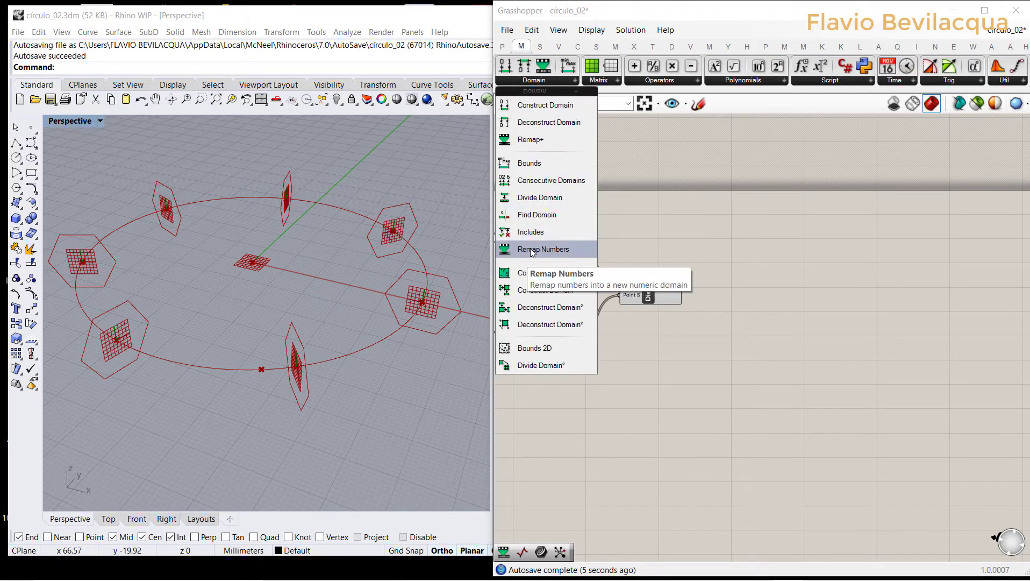
pyautogui.moveTo(540, 249); pyautogui.dragTo(817, 299)
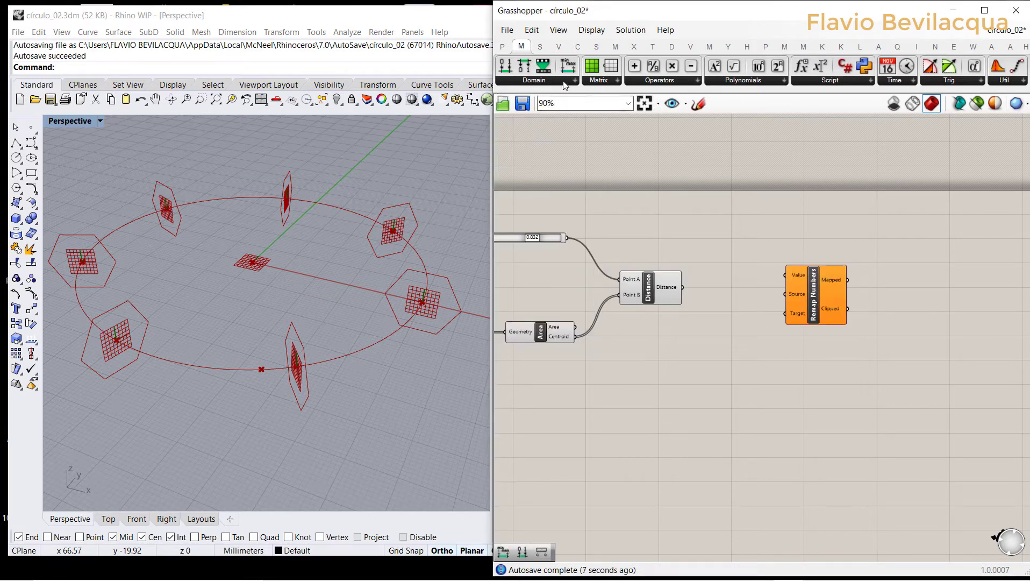
pyautogui.moveTo(568, 65); pyautogui.dragTo(612, 175)
pyautogui.moveTo(730, 344); pyautogui.dragTo(730, 344)
pyautogui.scroll(3, 768, 287)
pyautogui.moveTo(655, 287); pyautogui.dragTo(799, 271)
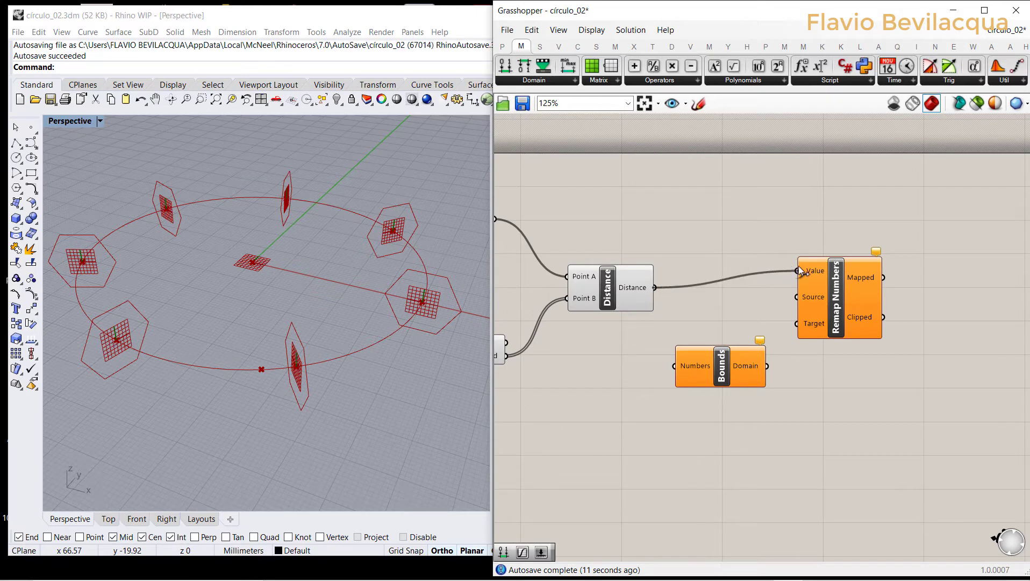
# Connect the Distance output to Bounds' Numbers input and the Bounds Domain output to Remap Numbers' Source, aligning both components.
pyautogui.moveTo(827, 306); pyautogui.dragTo(846, 319)
pyautogui.click(724, 377)
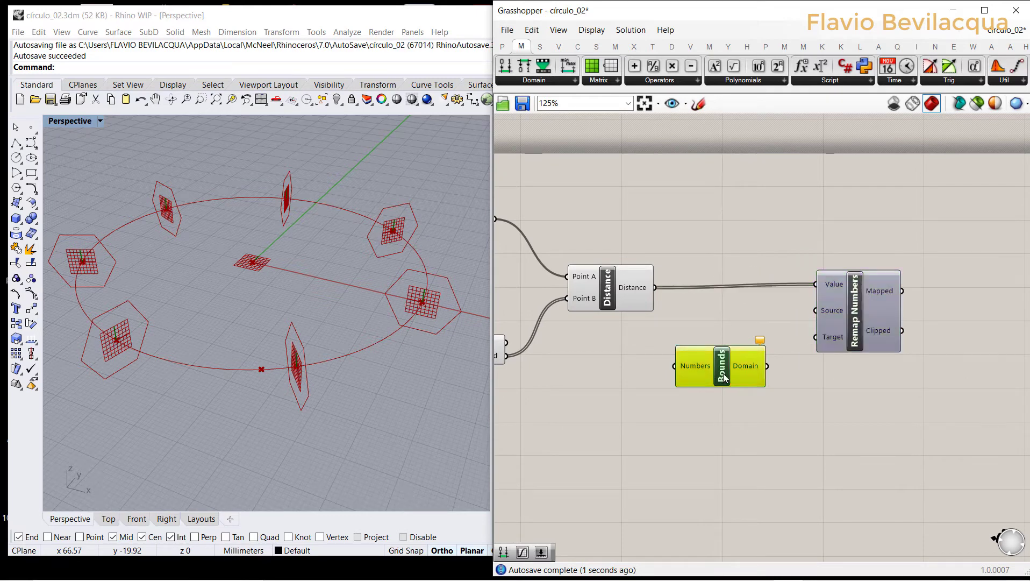
pyautogui.moveTo(723, 378); pyautogui.dragTo(735, 363)
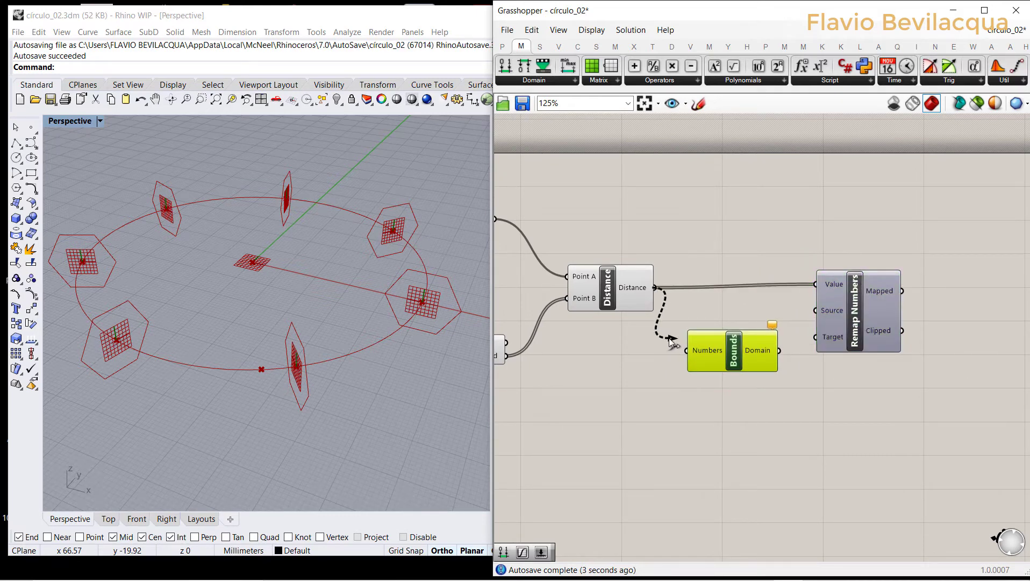
pyautogui.moveTo(671, 341); pyautogui.dragTo(679, 347)
pyautogui.moveTo(779, 350); pyautogui.dragTo(860, 326)
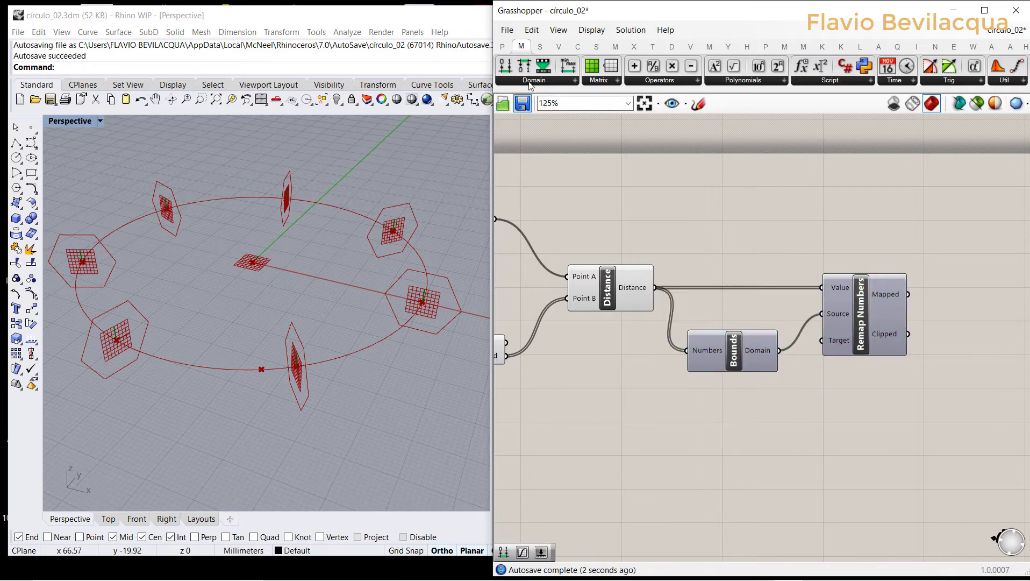
# Add a Graph Mapper after Remap Numbers and connect the Mapped output to its input.
pyautogui.click(502, 46)
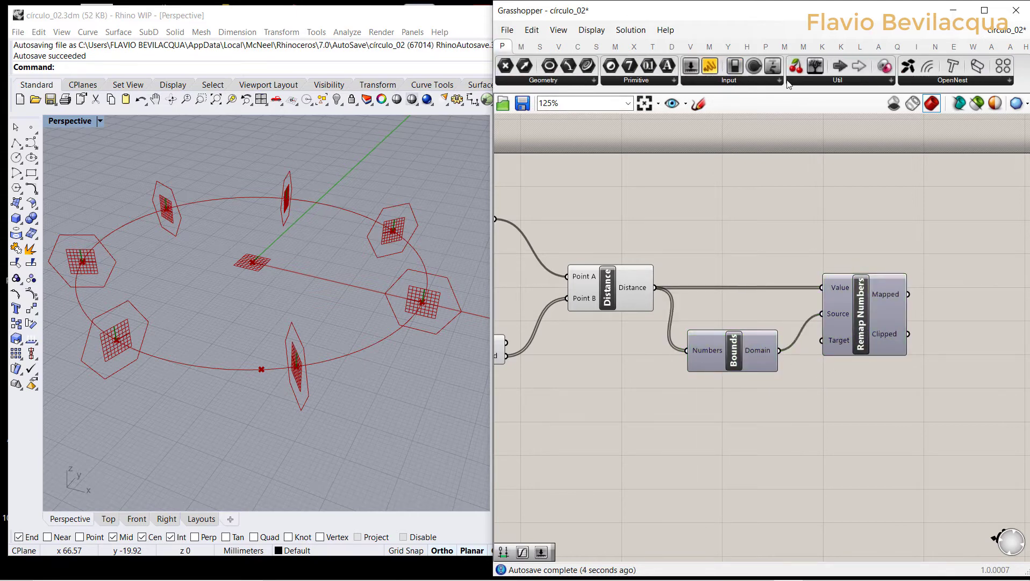
pyautogui.click(716, 79)
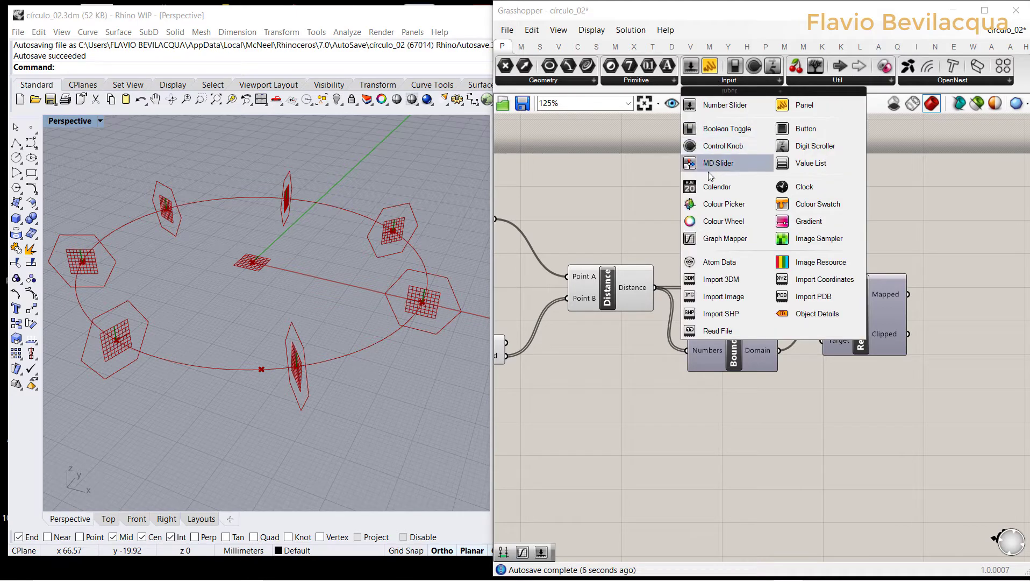
pyautogui.moveTo(706, 245); pyautogui.dragTo(783, 276)
pyautogui.scroll(-3, 839, 289)
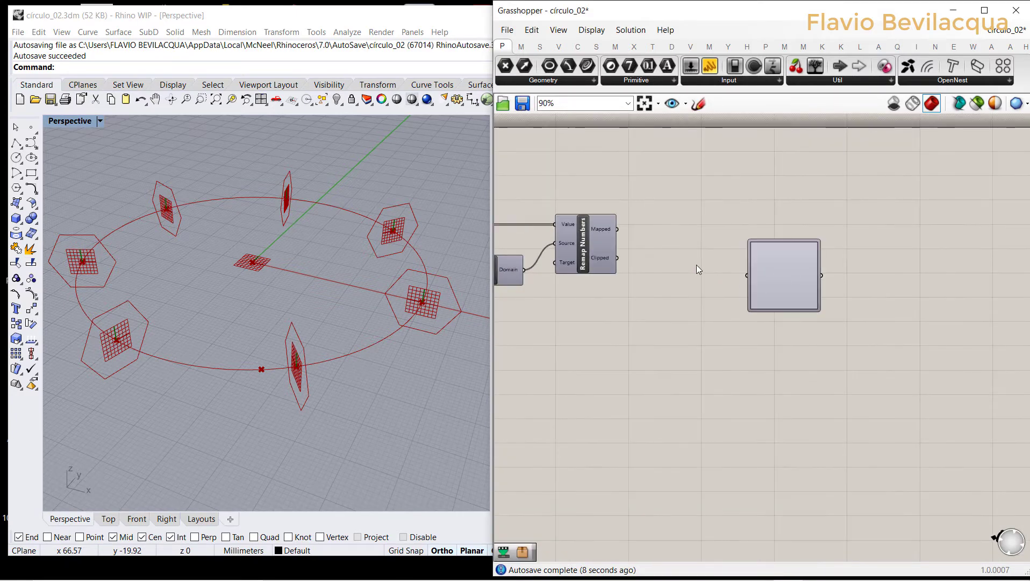
pyautogui.moveTo(617, 229); pyautogui.dragTo(714, 257)
pyautogui.scroll(1, 696, 237)
pyautogui.scroll(-3, 693, 235)
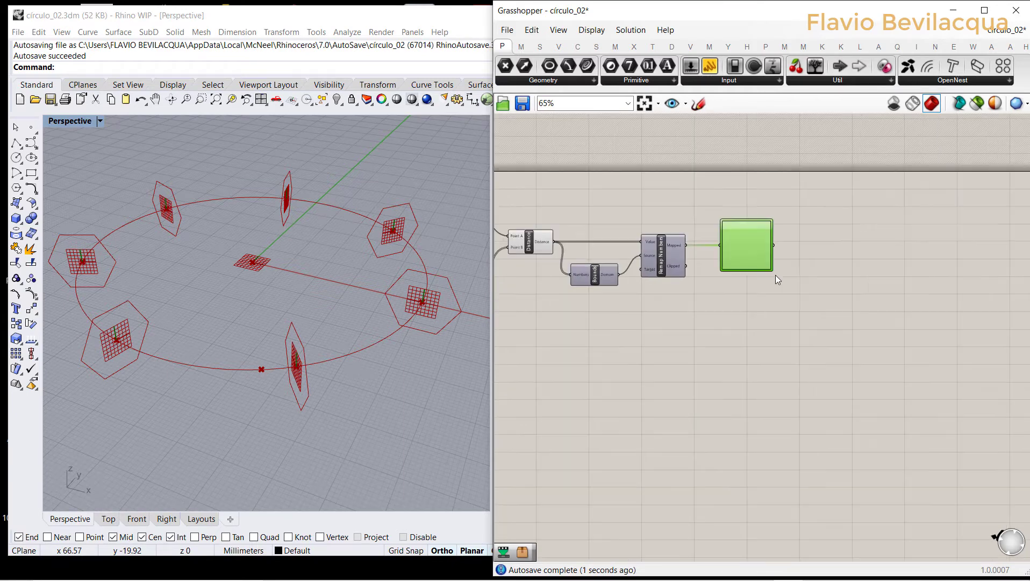
# Add a second Remap Numbers component after the Graph Mapper and connect the Graph Mapper output to its Value input.
pyautogui.click(521, 46)
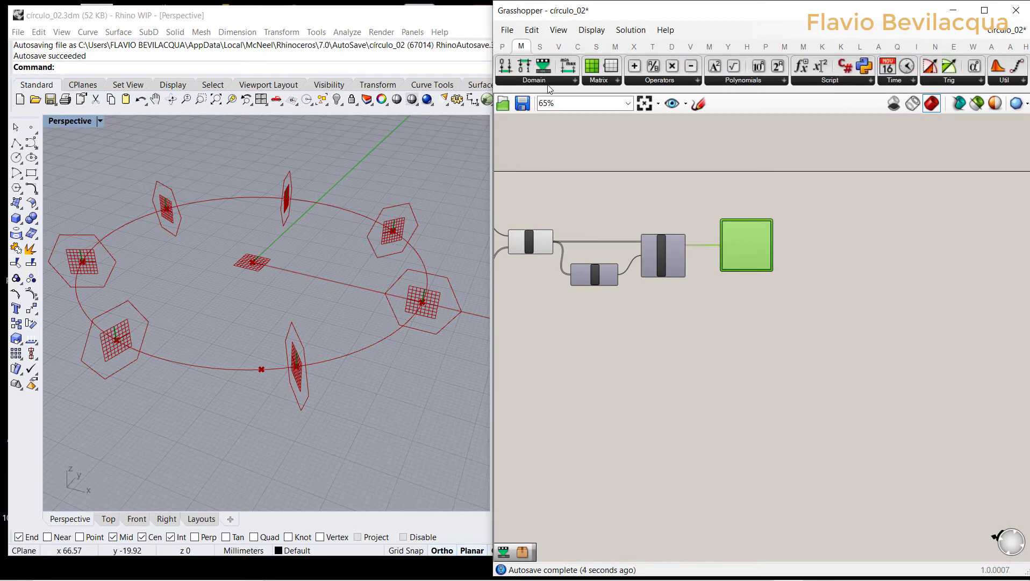
pyautogui.click(552, 88)
pyautogui.click(544, 250)
pyautogui.scroll(3, 866, 265)
pyautogui.click(866, 264)
pyautogui.scroll(2, 802, 251)
pyautogui.moveTo(799, 240); pyautogui.dragTo(890, 237)
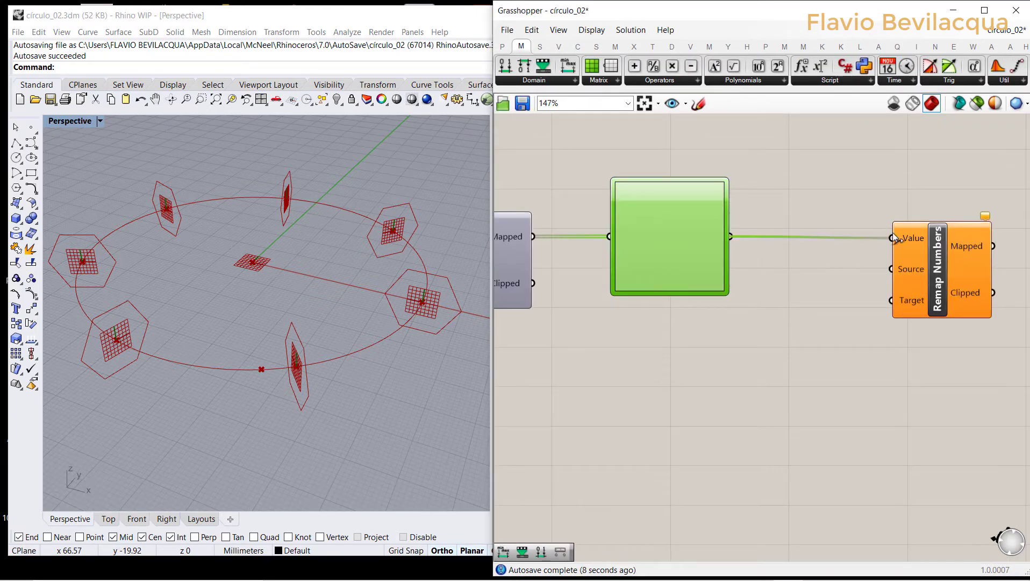
pyautogui.moveTo(922, 276); pyautogui.dragTo(940, 269)
# Add a second Bounds component and route the Graph Mapper output through it into the second Remap Numbers' Source input.
pyautogui.moveTo(543, 66); pyautogui.dragTo(818, 291)
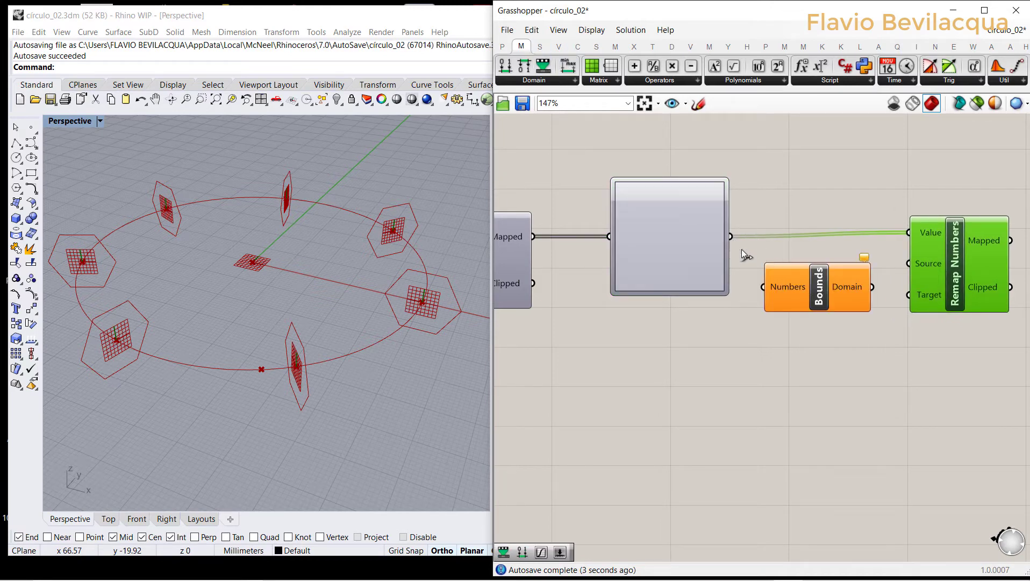
pyautogui.moveTo(730, 236); pyautogui.dragTo(766, 287)
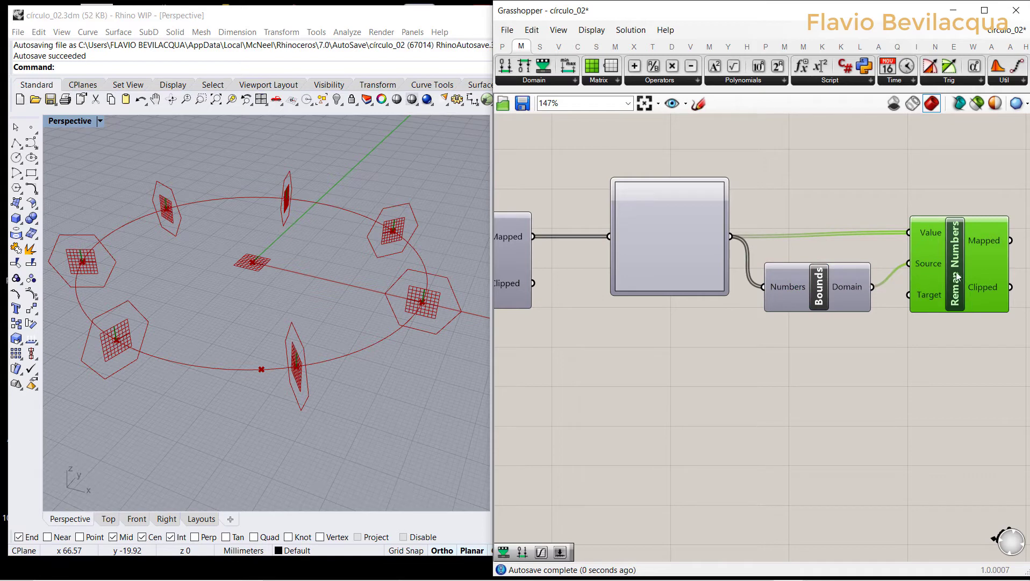
pyautogui.moveTo(957, 274); pyautogui.dragTo(959, 278)
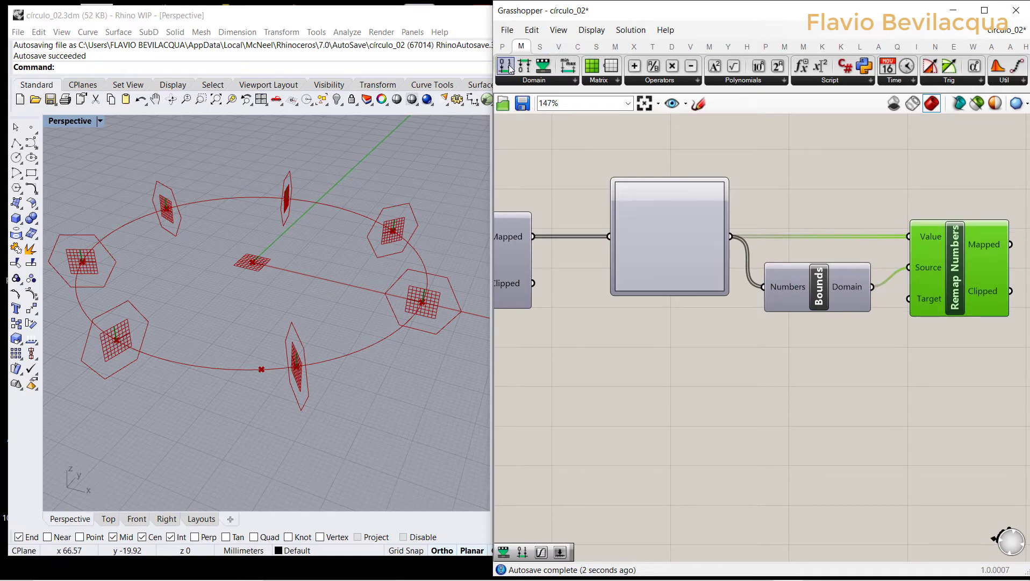
# Add a Construct Domain component below the second Bounds and connect its Domain output to the second Remap Numbers' Target input.
pyautogui.moveTo(774, 365); pyautogui.dragTo(793, 385)
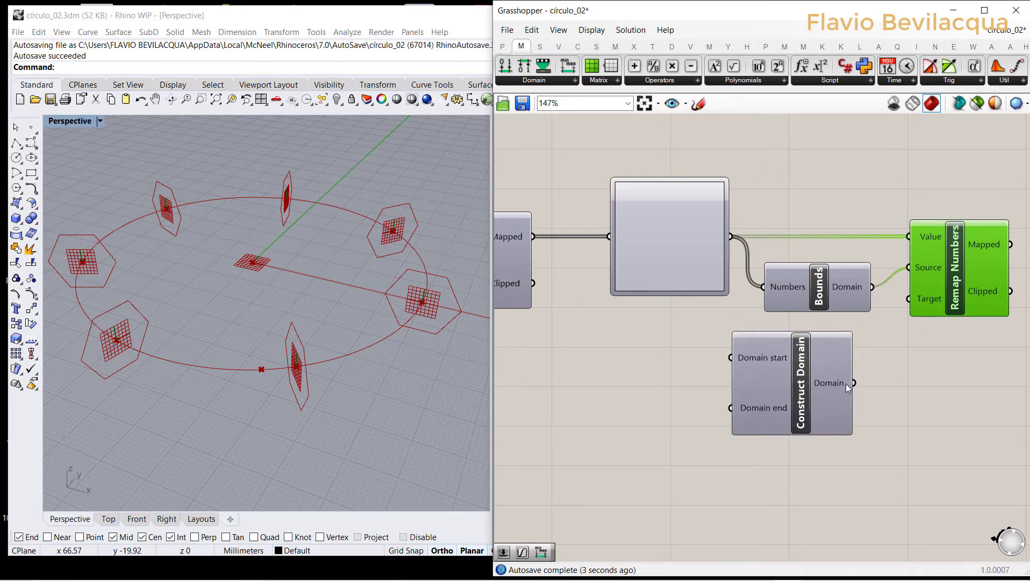
pyautogui.moveTo(874, 377); pyautogui.dragTo(914, 307)
pyautogui.moveTo(816, 360); pyautogui.dragTo(831, 372)
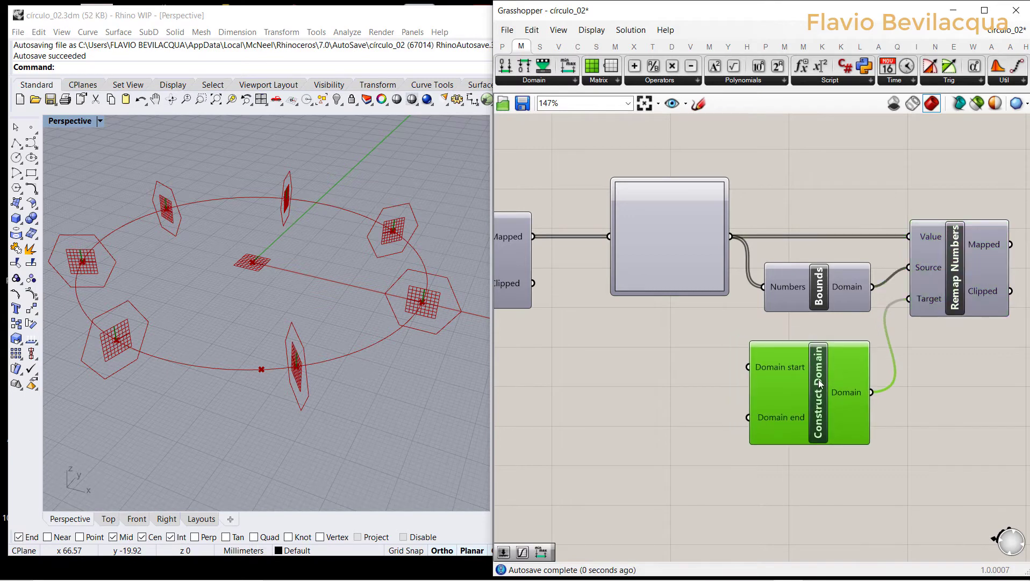
# Create a number slider with the value 1.00 beside the Construct Domain component.
pyautogui.click(563, 387)
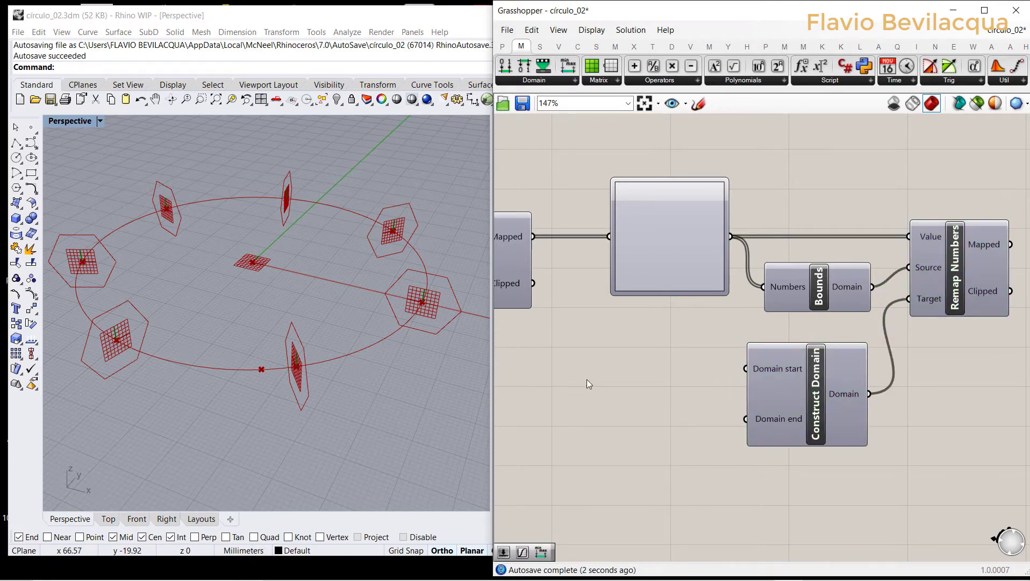
pyautogui.doubleClick(587, 380)
pyautogui.write('1')
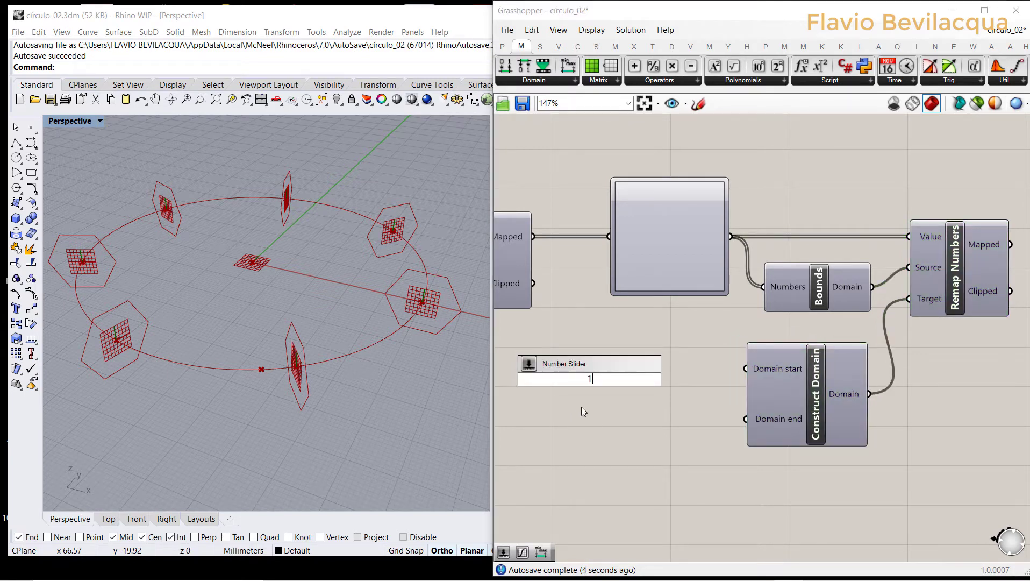
pyautogui.write('.00')
pyautogui.press('Return')
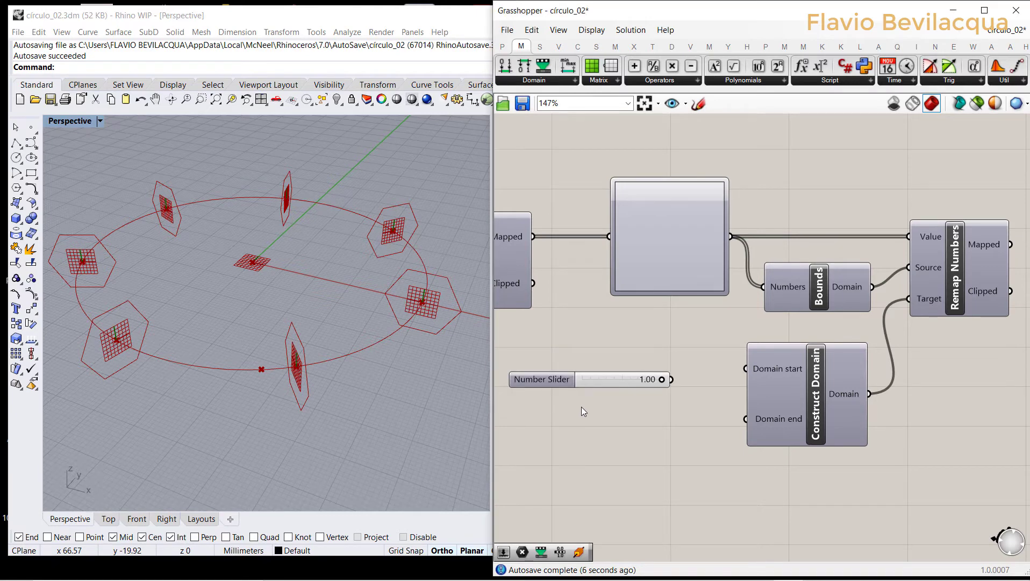
# Create a 15.00 number slider, and connect the 1.00 slider to Domain start and the 15.00 slider to Domain end.
pyautogui.doubleClick(585, 447)
pyautogui.write('5')
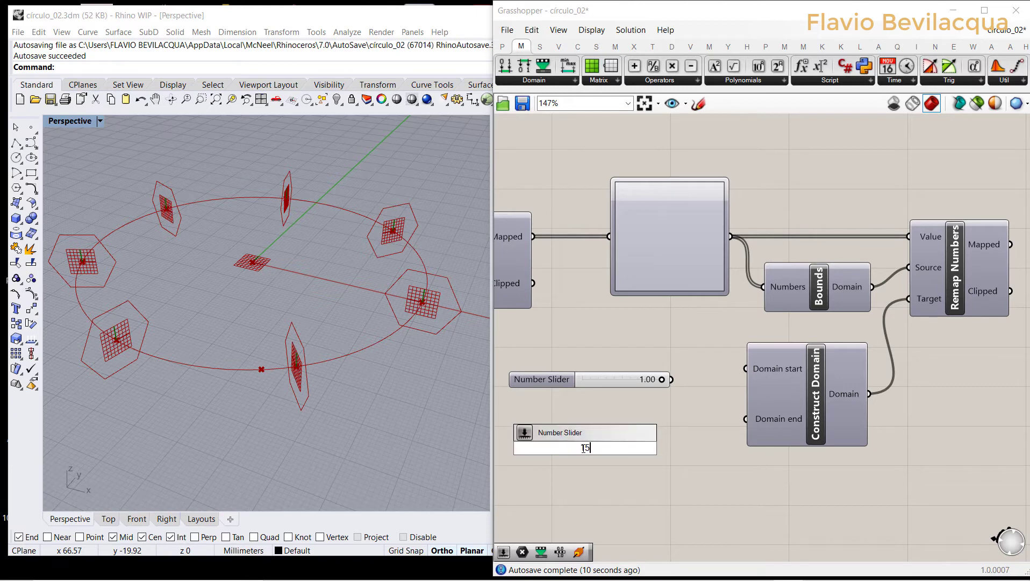
pyautogui.write('.00')
pyautogui.press('Return')
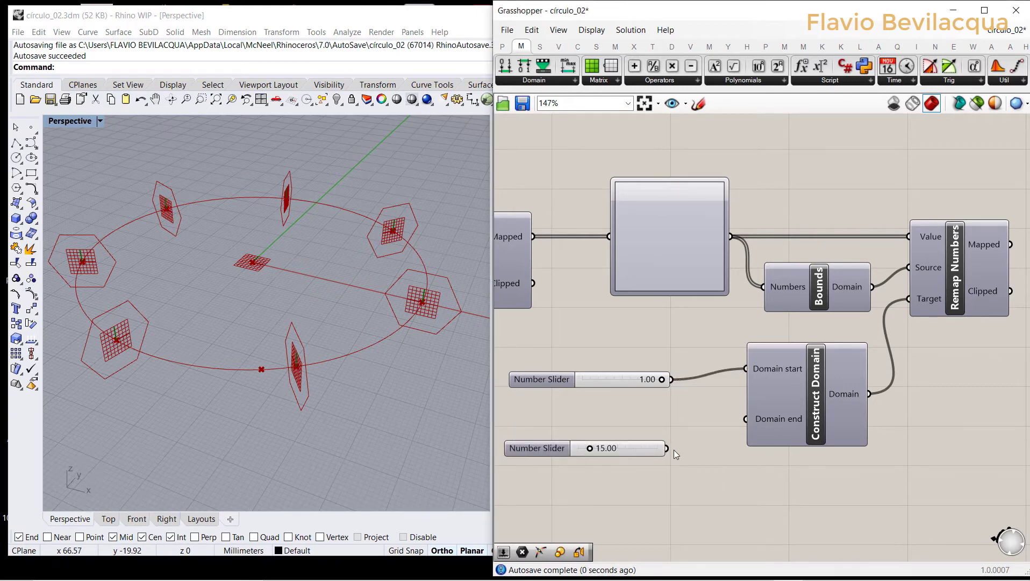
pyautogui.moveTo(667, 448); pyautogui.dragTo(745, 419)
pyautogui.click(561, 446)
pyautogui.moveTo(560, 446); pyautogui.dragTo(568, 417)
pyautogui.click(685, 314)
# Set the Graph Mapper's graph type to Sine and check its mapped values.
pyautogui.scroll(-2, 683, 290)
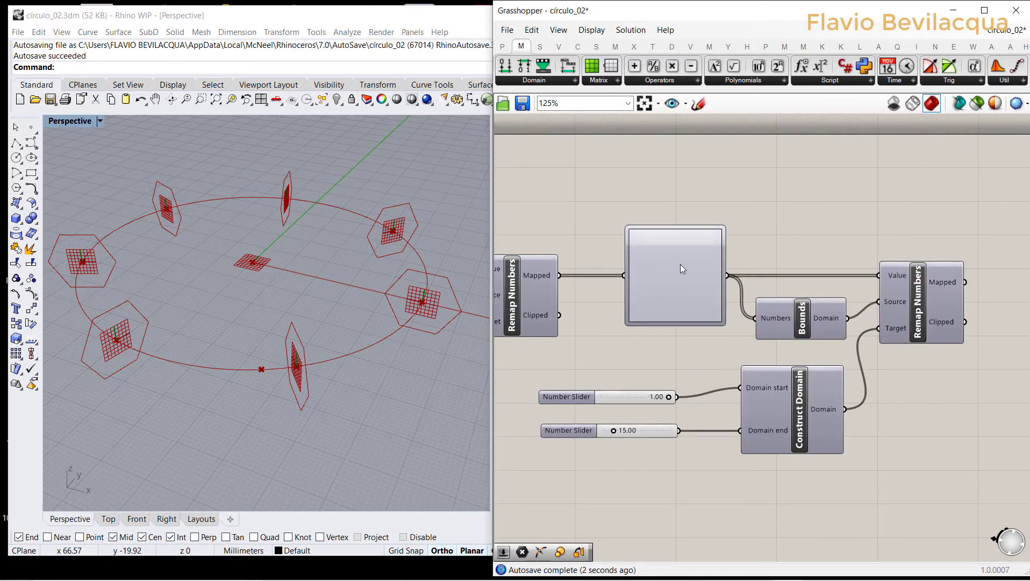
pyautogui.rightClick(680, 263)
pyautogui.click(670, 264)
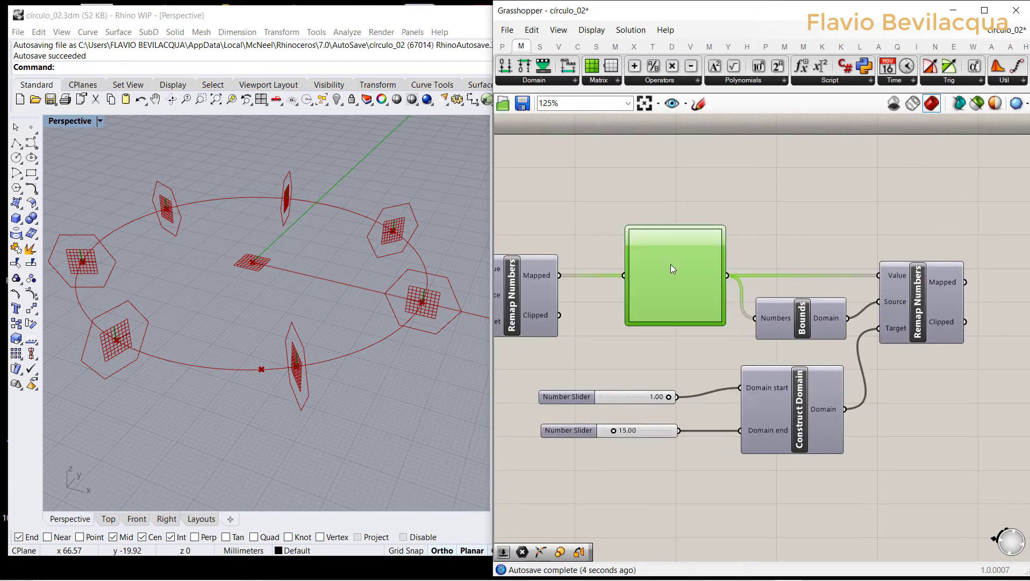
pyautogui.rightClick(671, 264)
pyautogui.moveTo(714, 420)
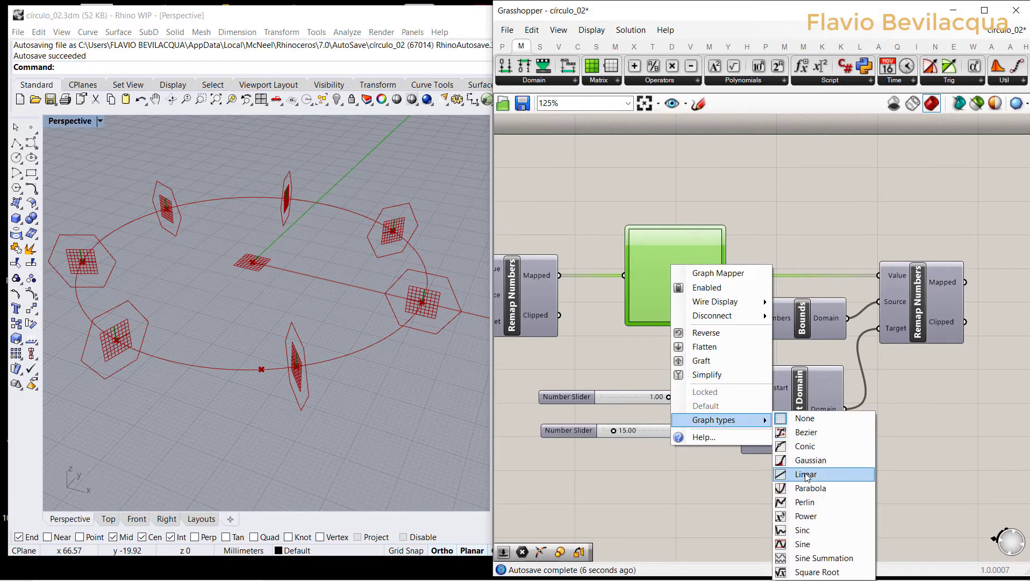
pyautogui.click(807, 539)
pyautogui.click(709, 530)
pyautogui.scroll(4, 718, 335)
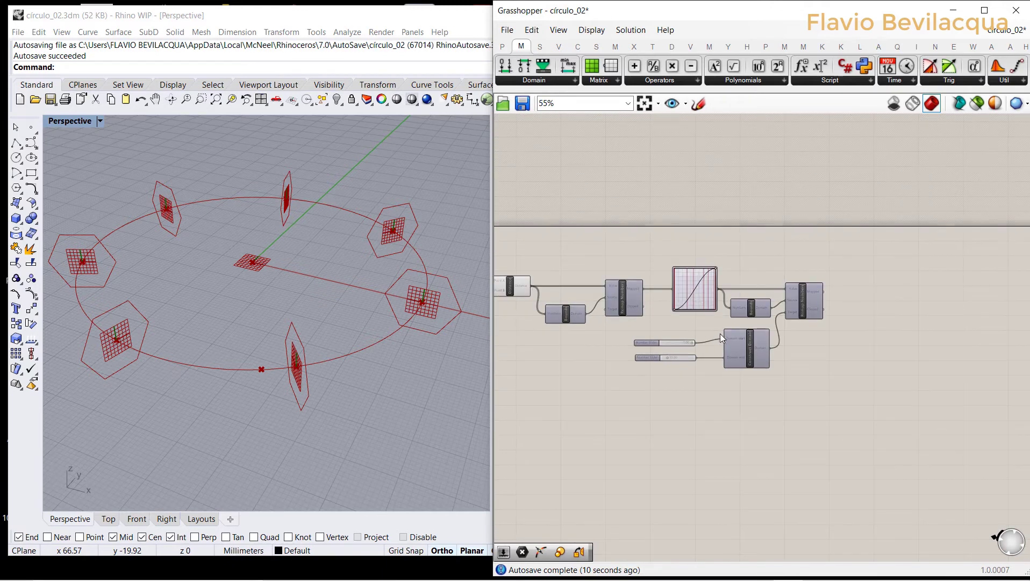
pyautogui.moveTo(685, 227)
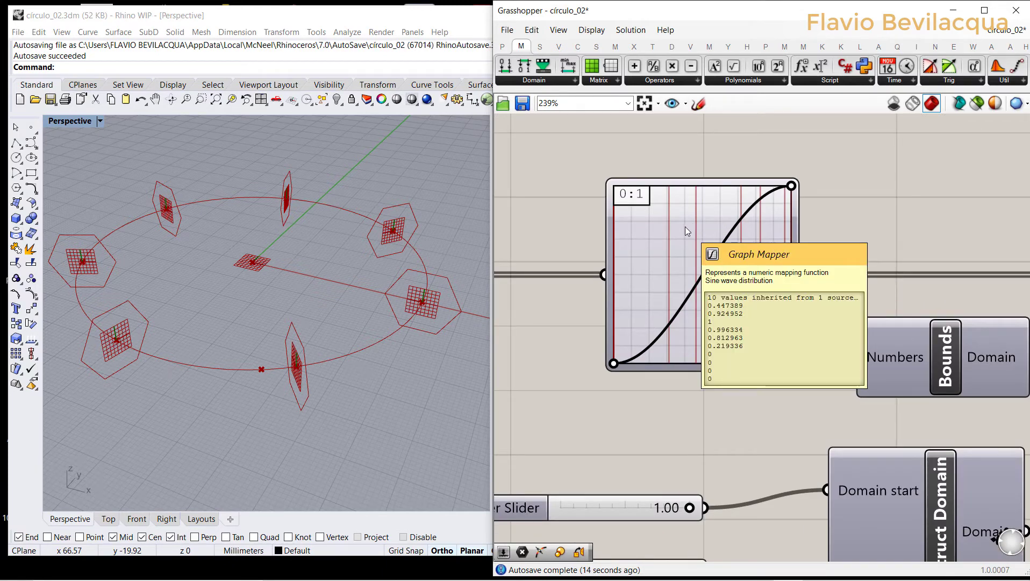
pyautogui.scroll(-8, 688, 226)
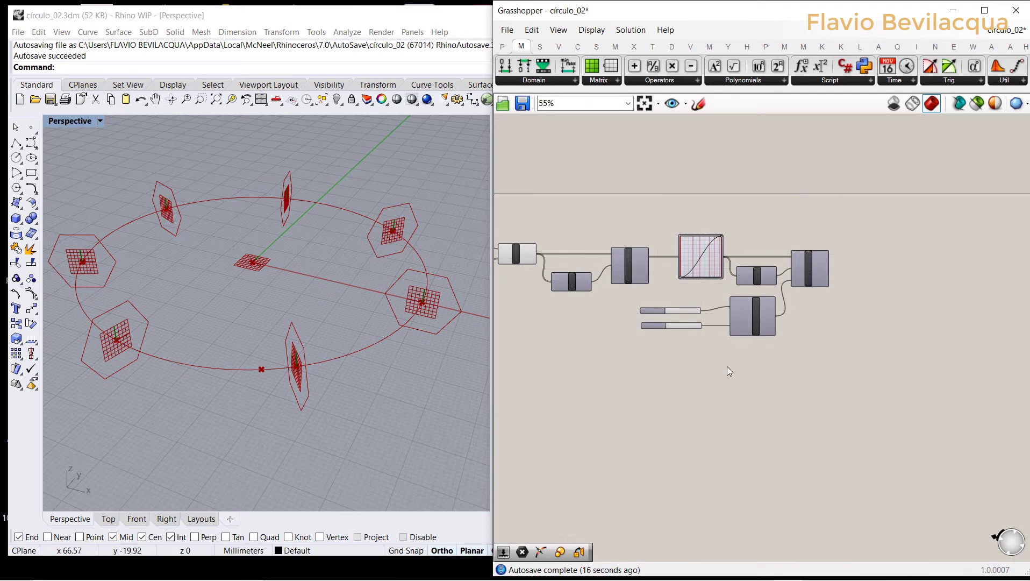
# Add a Scale component and place it above the Graph Mapper.
pyautogui.scroll(3, 862, 288)
pyautogui.scroll(-6, 855, 322)
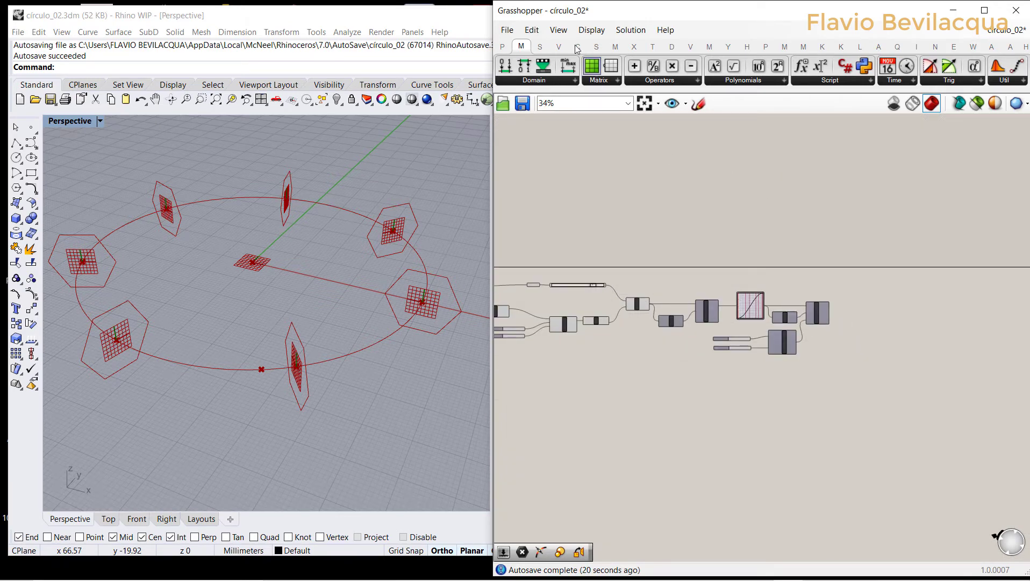
pyautogui.click(655, 47)
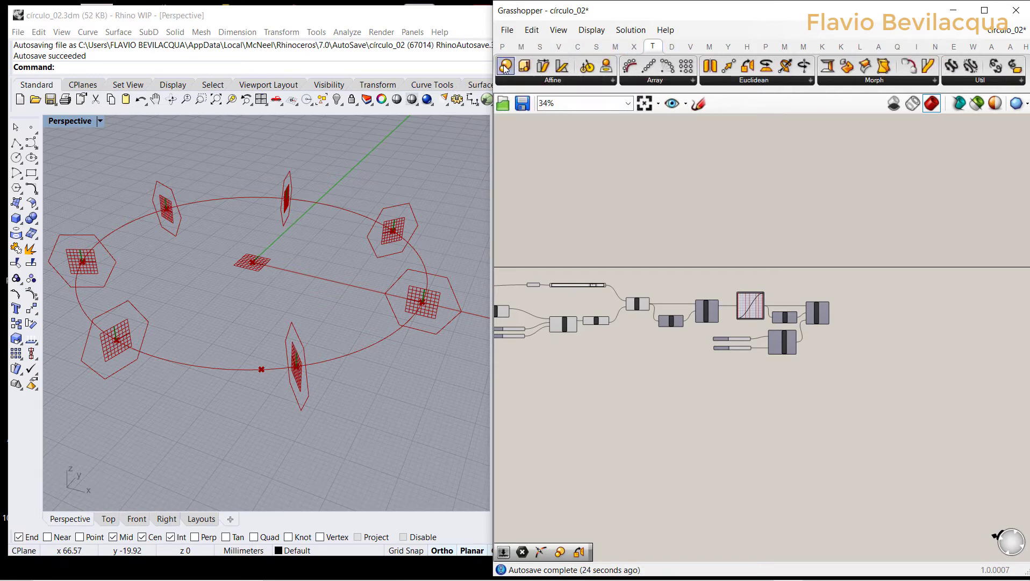
pyautogui.scroll(2, 864, 348)
pyautogui.moveTo(506, 66); pyautogui.dragTo(887, 314)
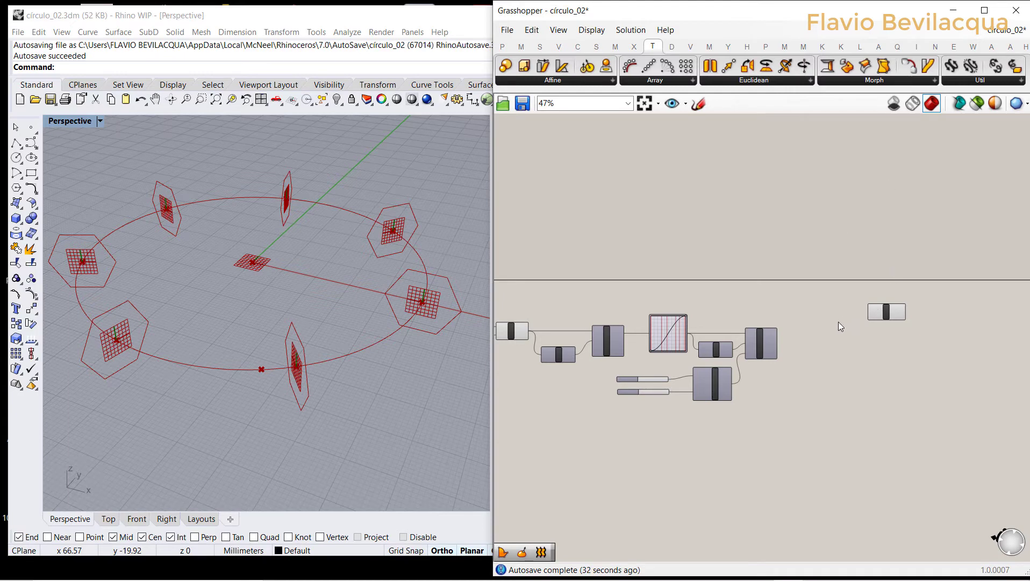
pyautogui.scroll(-3, 917, 320)
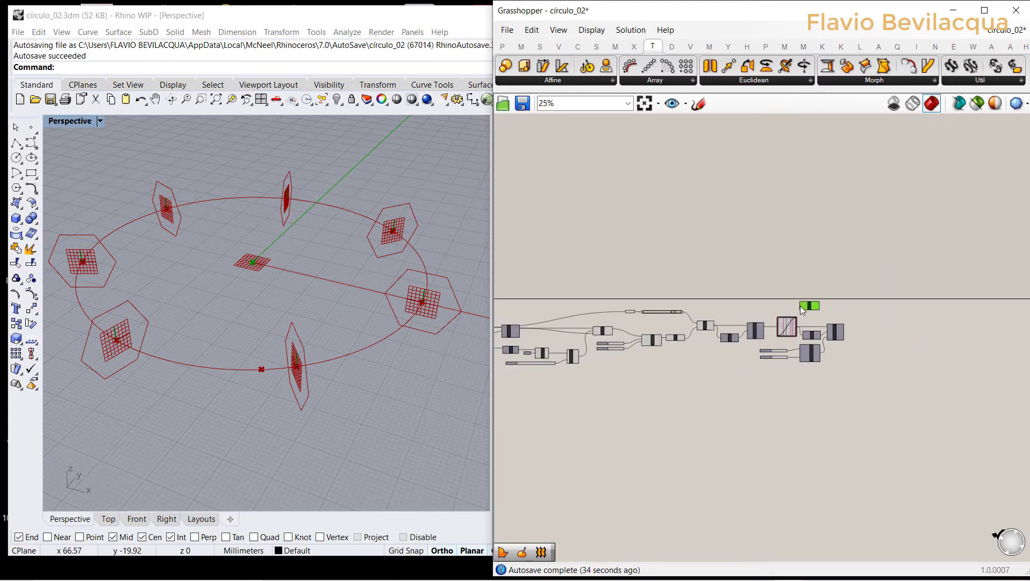
pyautogui.scroll(5, 726, 316)
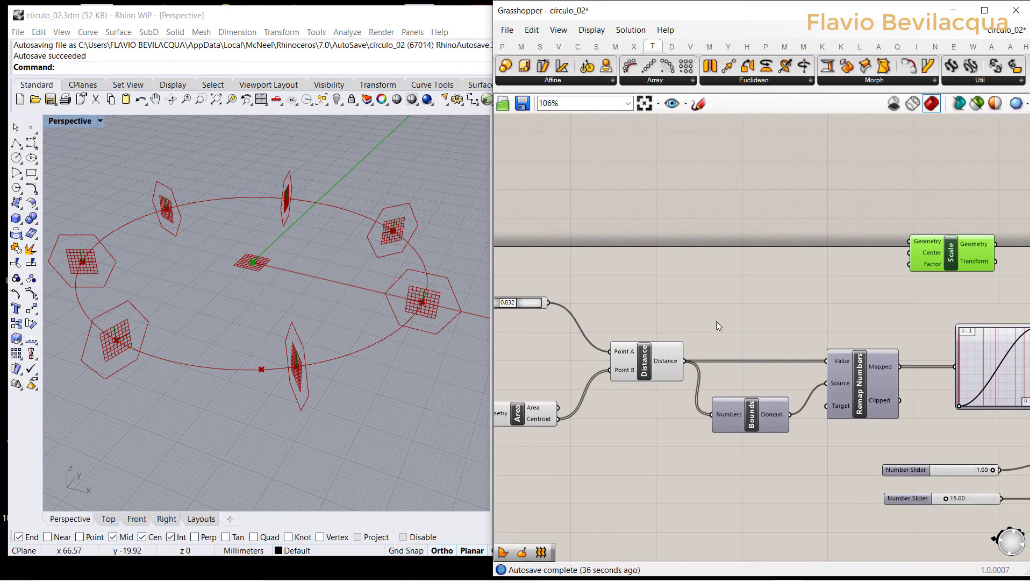
# Connect the Polygon output to Scale's Geometry input and the Area Centroid output to Scale's Center input.
pyautogui.scroll(-1, 742, 317)
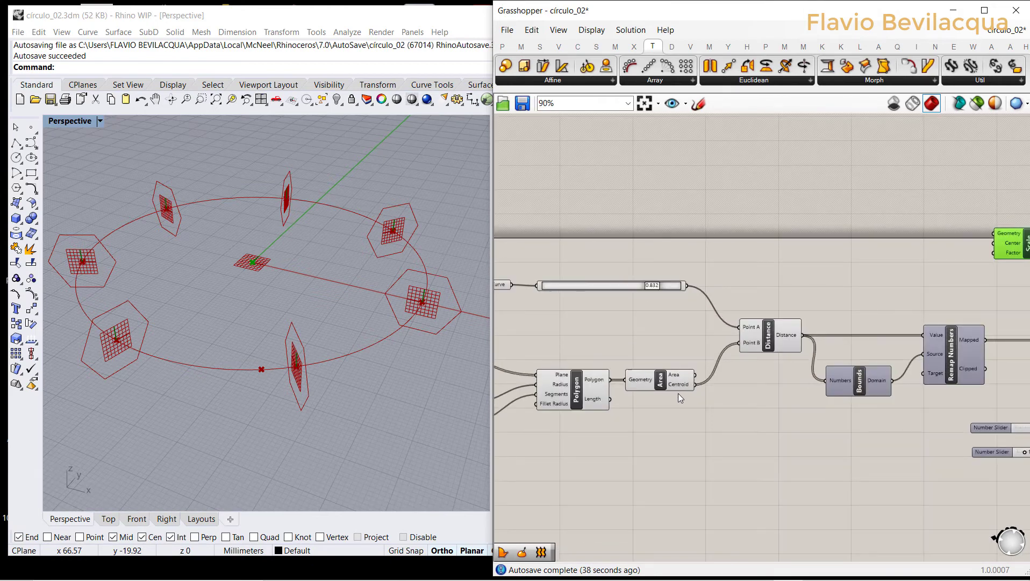
pyautogui.moveTo(811, 271); pyautogui.dragTo(845, 247)
pyautogui.scroll(-1, 994, 237)
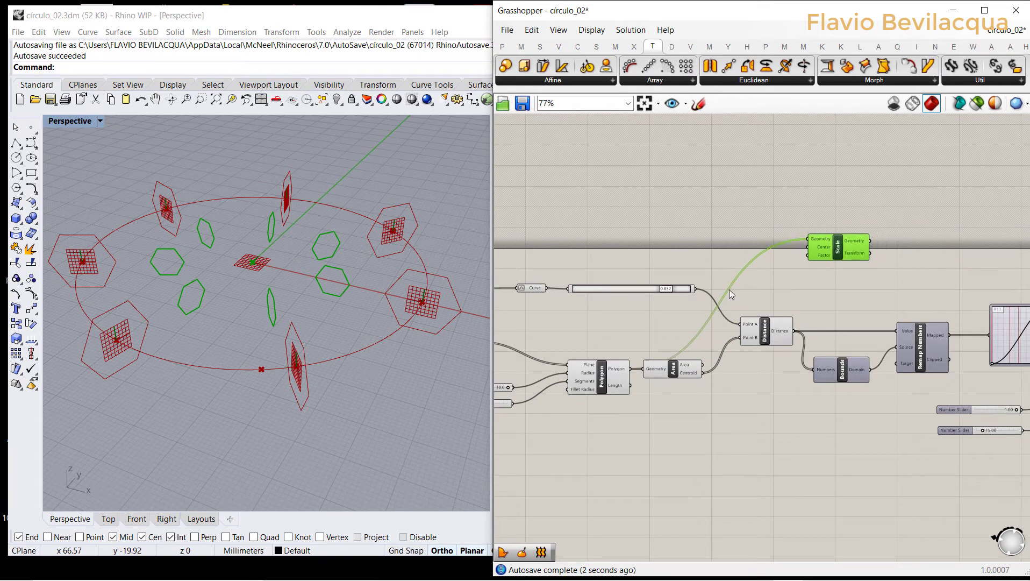
pyautogui.scroll(3, 761, 279)
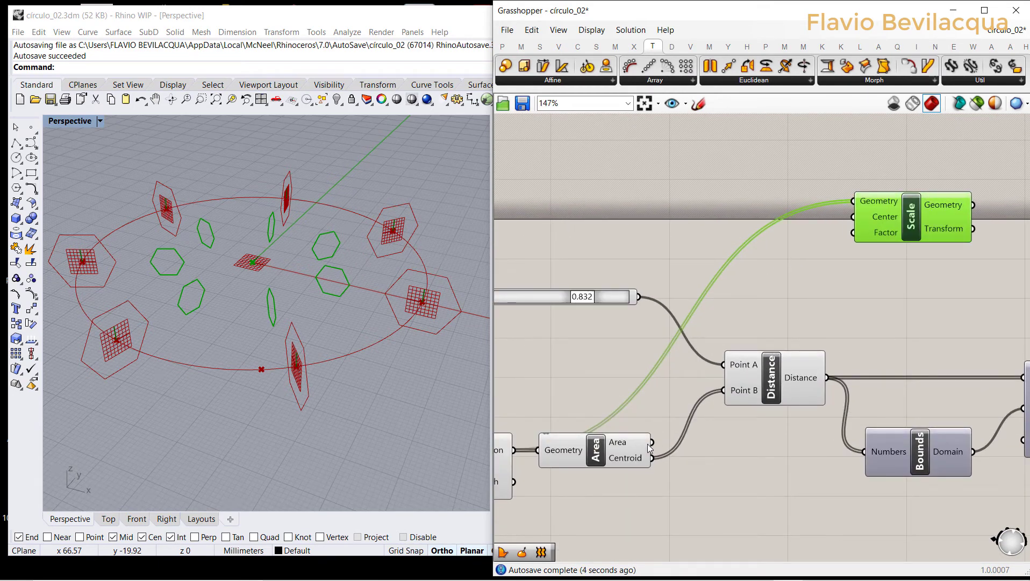
pyautogui.moveTo(654, 459); pyautogui.dragTo(790, 251)
pyautogui.scroll(-2, 697, 266)
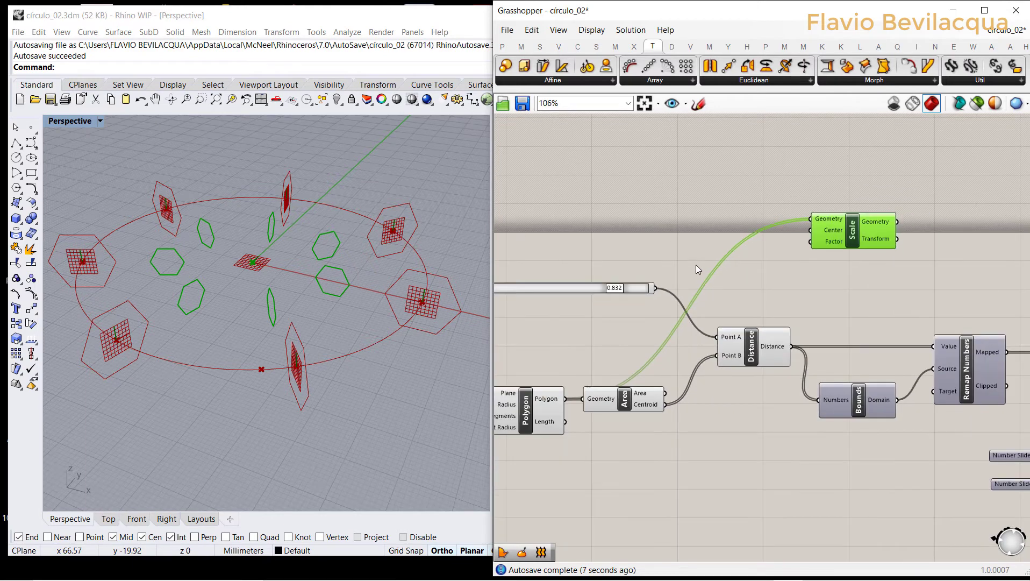
pyautogui.moveTo(664, 410); pyautogui.dragTo(806, 243)
# Move the Scale component beyond the second Remap Numbers and connect that component's Mapped output to Scale's Factor input.
pyautogui.scroll(-7, 887, 272)
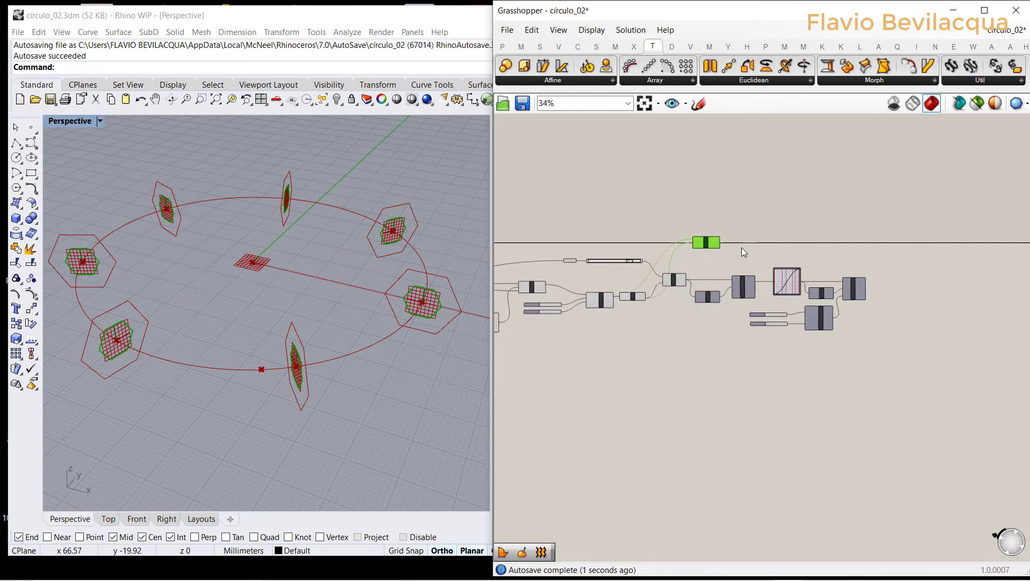
pyautogui.scroll(10, 886, 272)
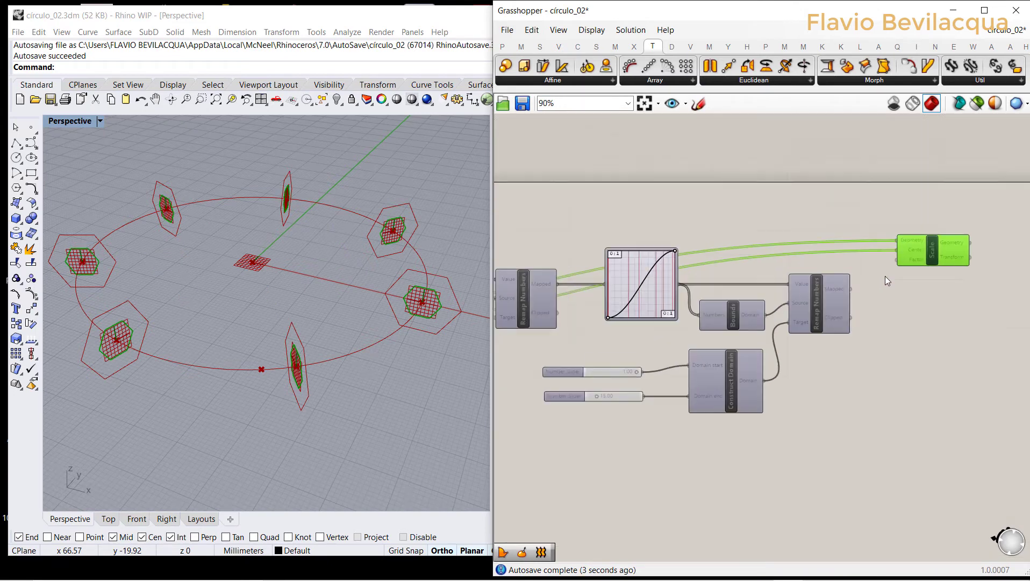
pyautogui.moveTo(819, 304); pyautogui.dragTo(908, 250)
pyautogui.scroll(-4, 818, 323)
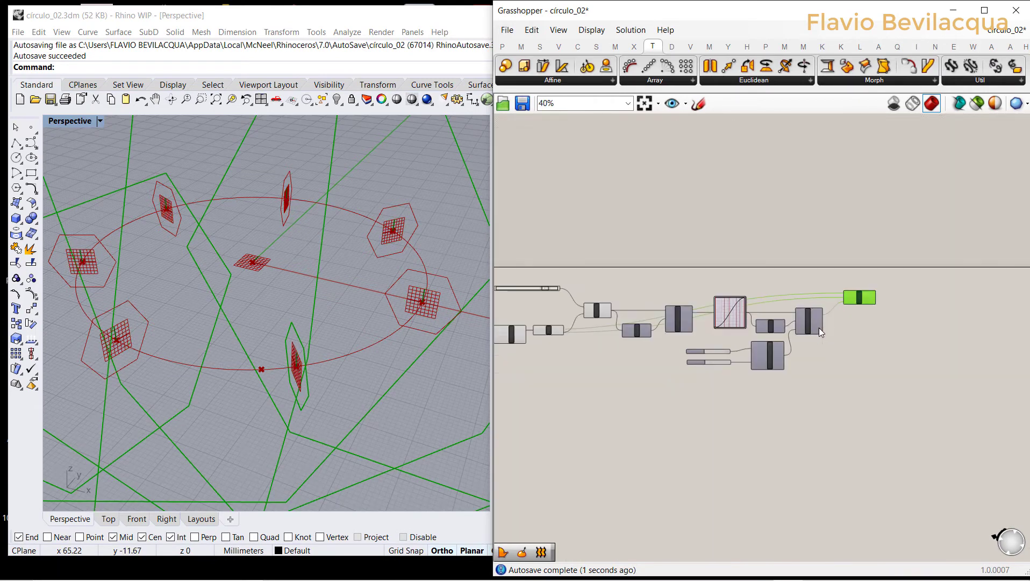
# Widen the number slider feeding Domain end and lower its value to 2.80.
pyautogui.scroll(8, 699, 366)
pyautogui.scroll(-5, 821, 374)
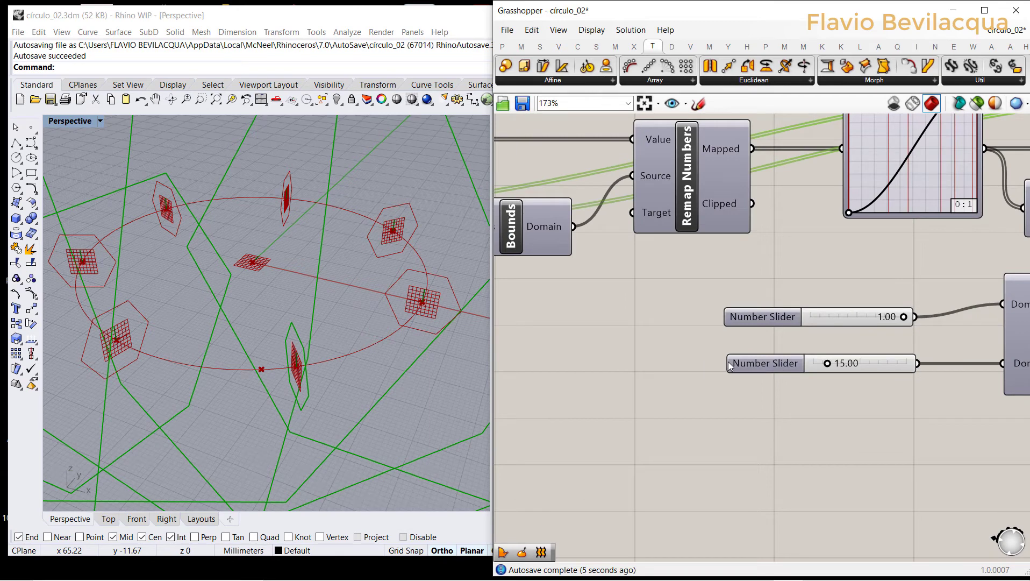
pyautogui.moveTo(916, 363); pyautogui.dragTo(962, 362)
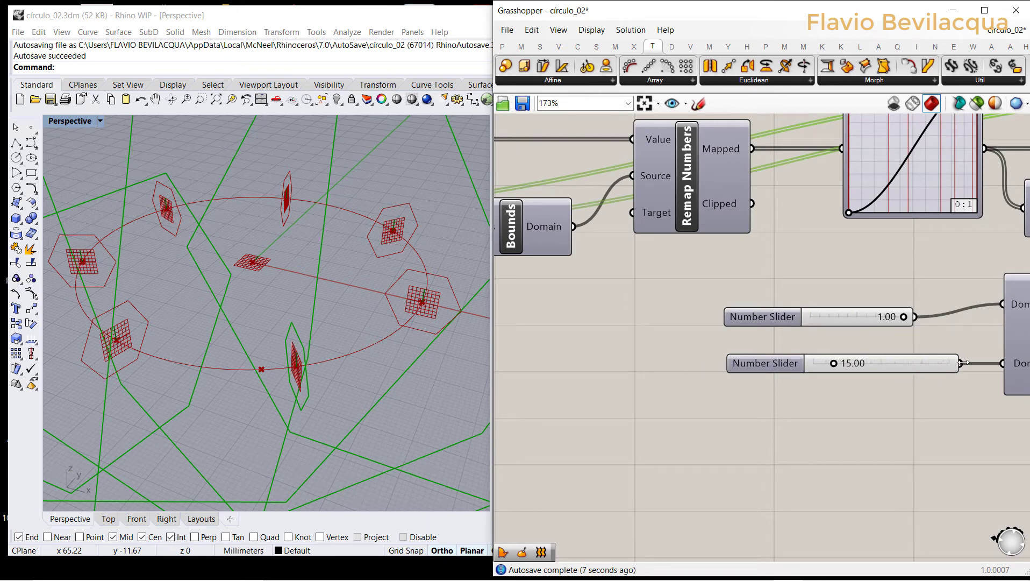
pyautogui.moveTo(774, 364); pyautogui.dragTo(717, 363)
pyautogui.scroll(5, 753, 363)
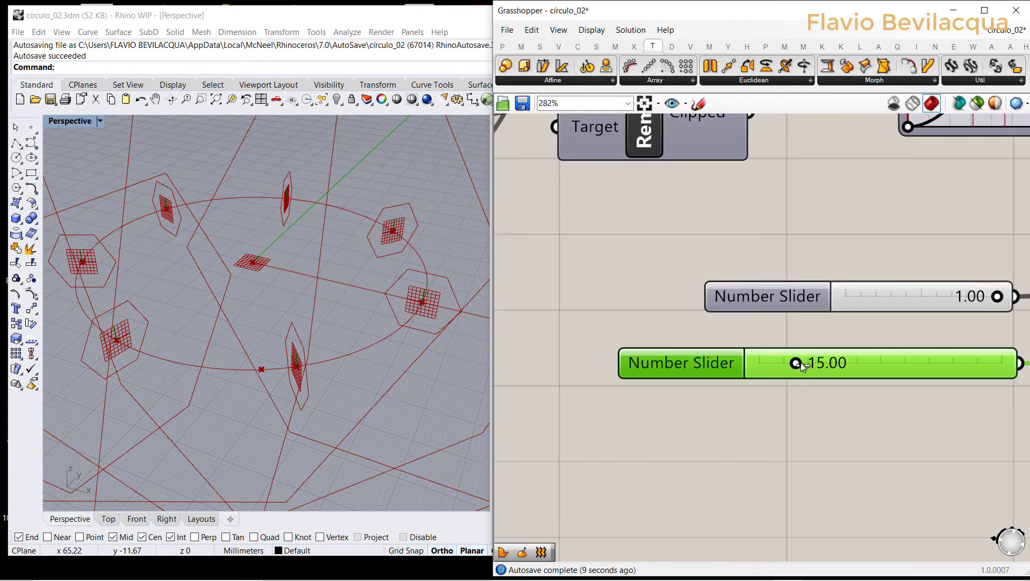
pyautogui.moveTo(793, 364); pyautogui.dragTo(764, 364)
pyautogui.scroll(-3, 724, 378)
pyautogui.scroll(1, 711, 363)
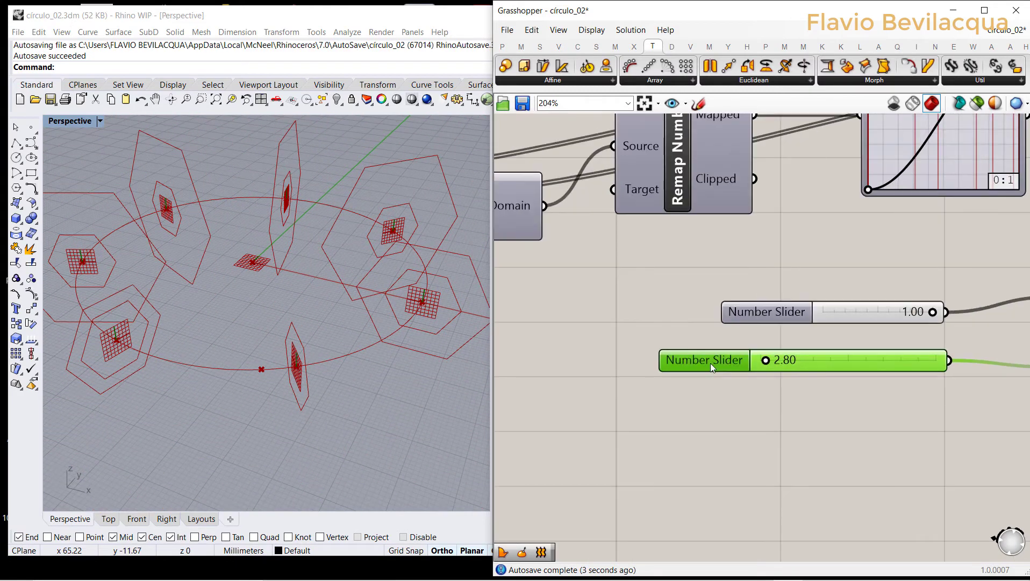
# Set the Domain end slider's maximum to 5 and its value to 2.06.
pyautogui.doubleClick(710, 363)
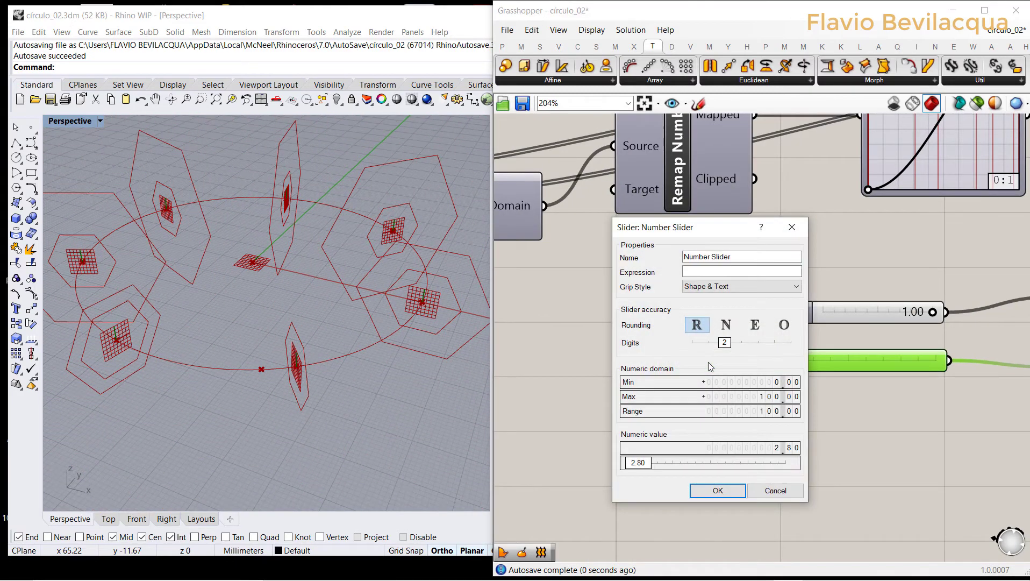
pyautogui.doubleClick(726, 396)
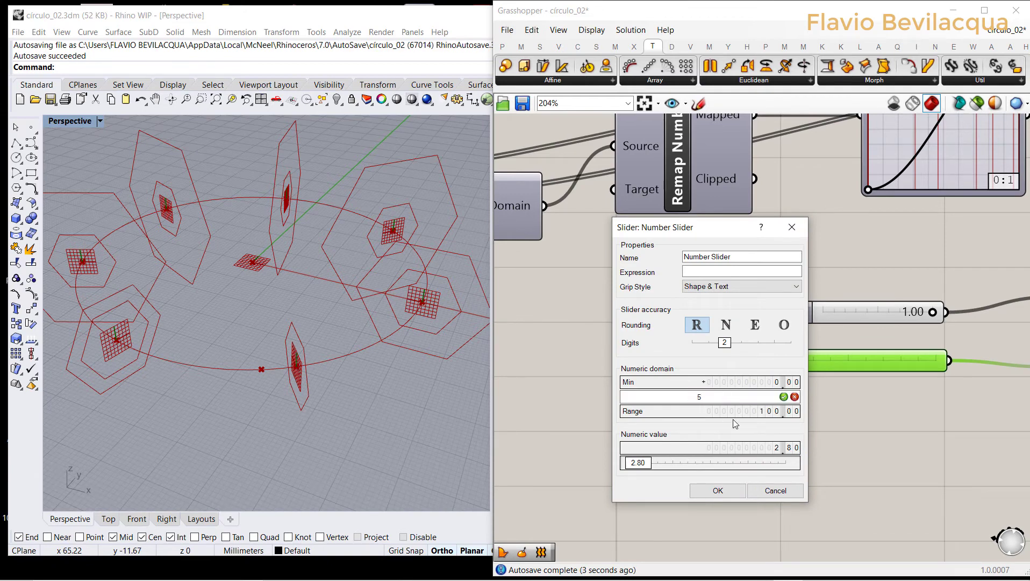
pyautogui.click(783, 397)
pyautogui.press('Return')
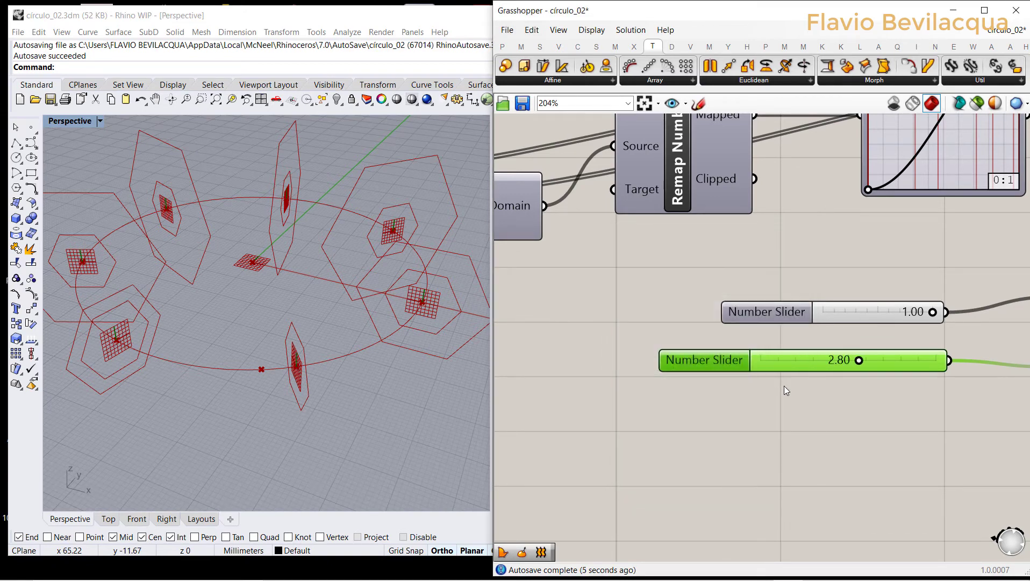
pyautogui.moveTo(858, 363); pyautogui.dragTo(836, 361)
pyautogui.click(858, 419)
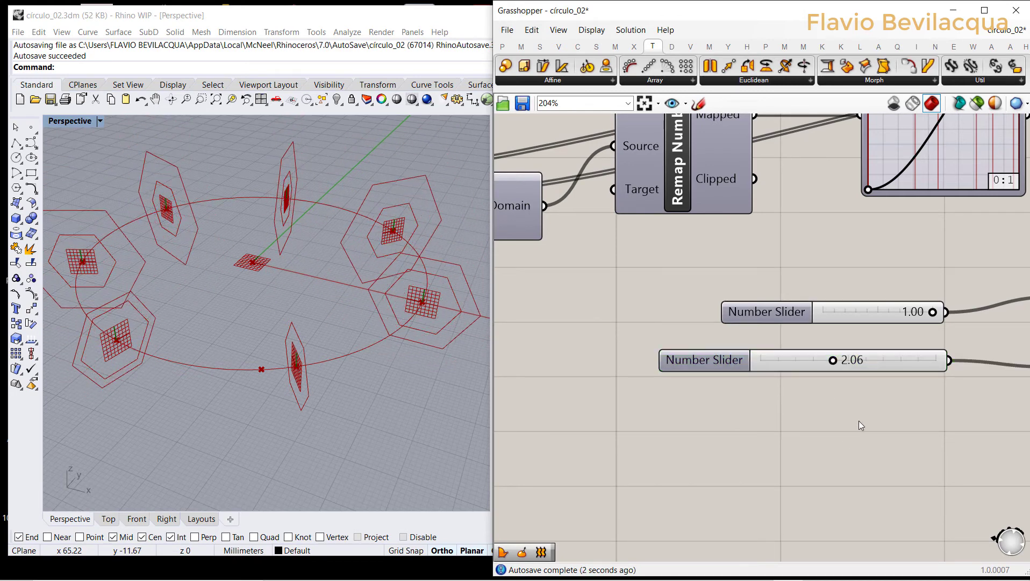
# Turn off the preview of the Polygon, Area and Distance components.
pyautogui.scroll(-6, 858, 421)
pyautogui.scroll(4, 869, 394)
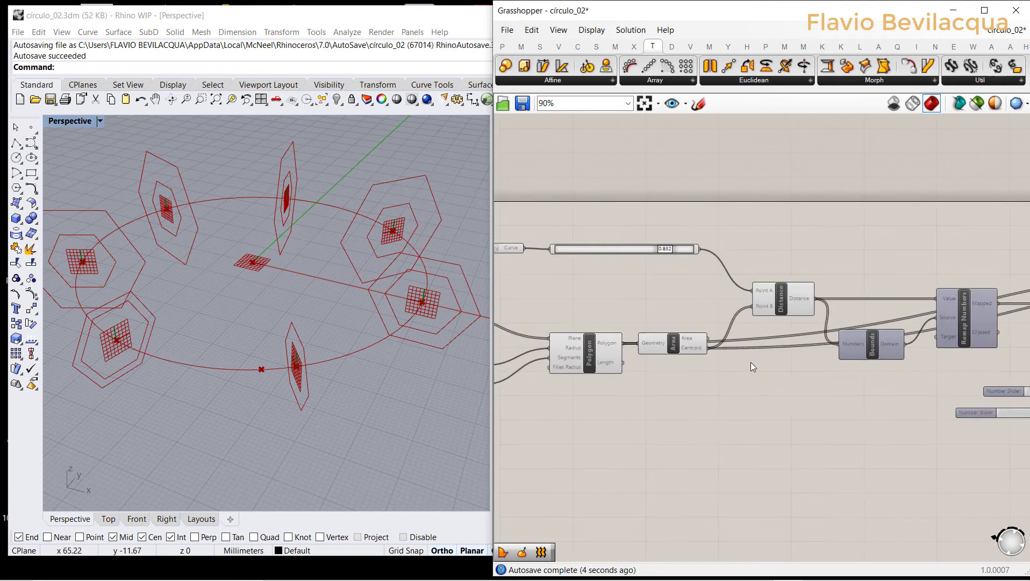
pyautogui.moveTo(674, 323); pyautogui.dragTo(569, 282)
pyautogui.rightClick(574, 281)
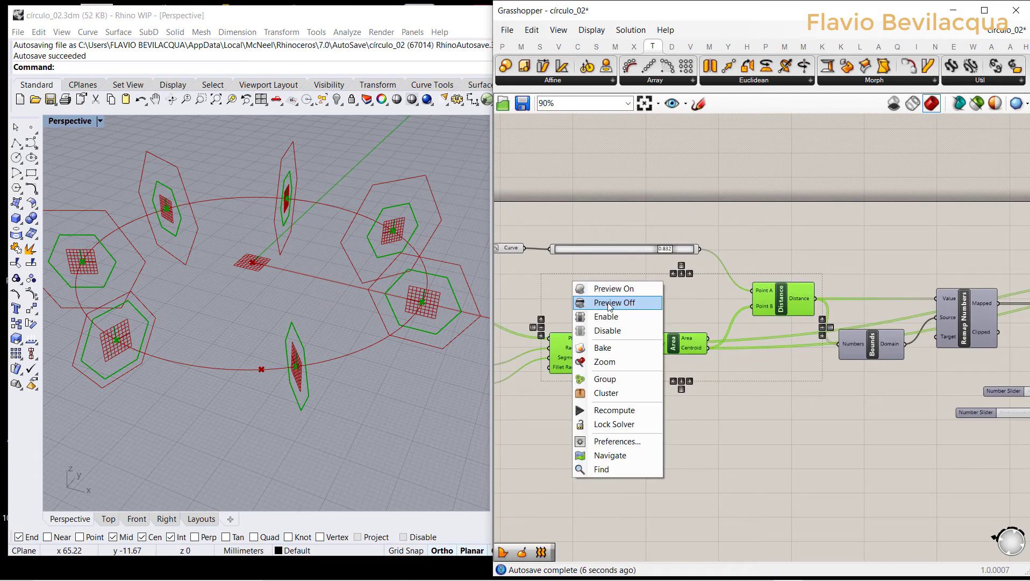
pyautogui.click(602, 301)
# Examine the scaled polygons around the circle and trace the definition from the Circle and Perp Frames components to Scale.
pyautogui.moveTo(435, 328); pyautogui.dragTo(333, 279, button='right')
pyautogui.scroll(-4, 624, 371)
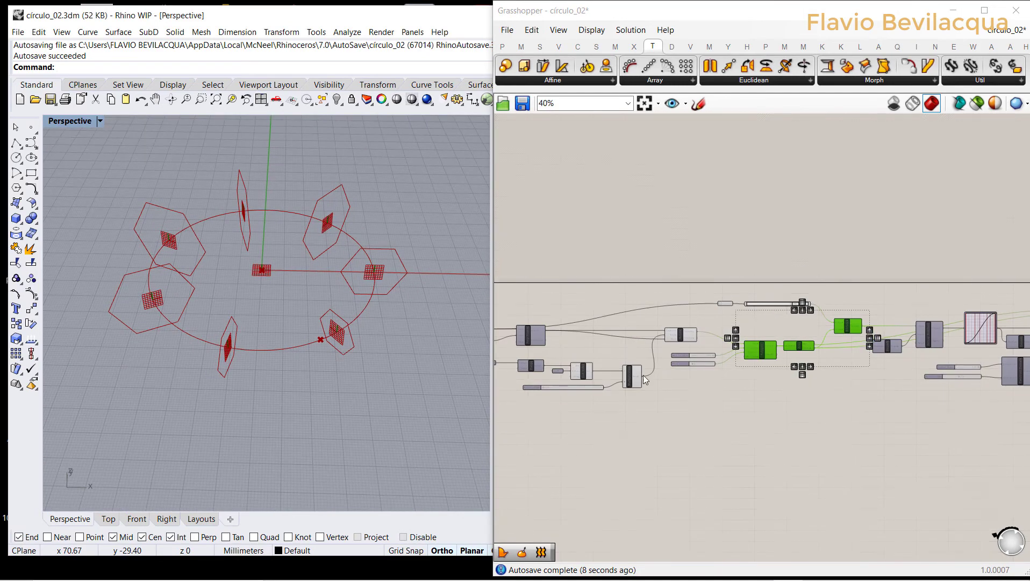
pyautogui.scroll(4, 623, 371)
pyautogui.scroll(-4, 713, 403)
pyautogui.scroll(4, 696, 433)
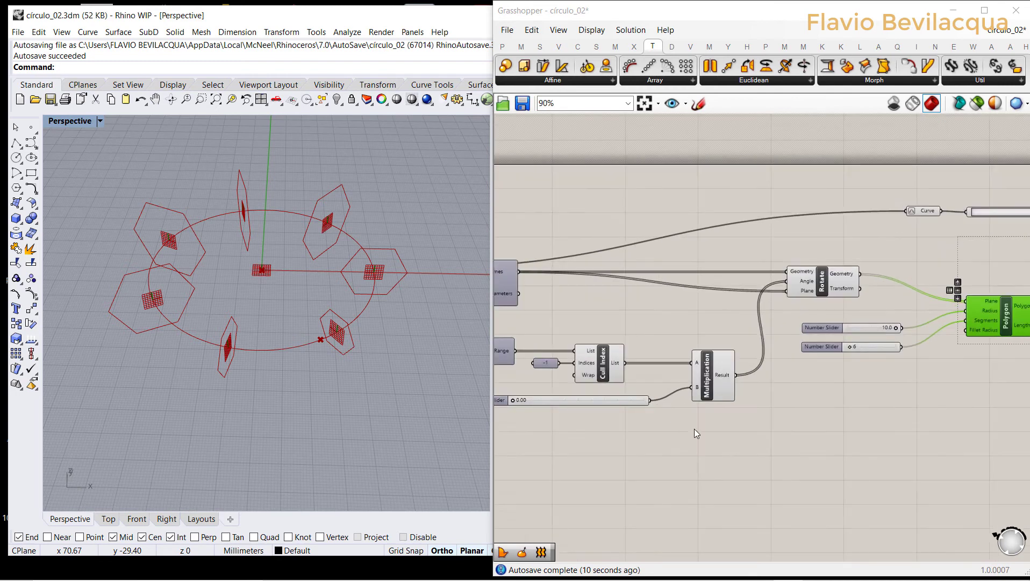
pyautogui.moveTo(737, 448); pyautogui.dragTo(587, 334)
pyautogui.scroll(-4, 991, 442)
pyautogui.scroll(5, 750, 397)
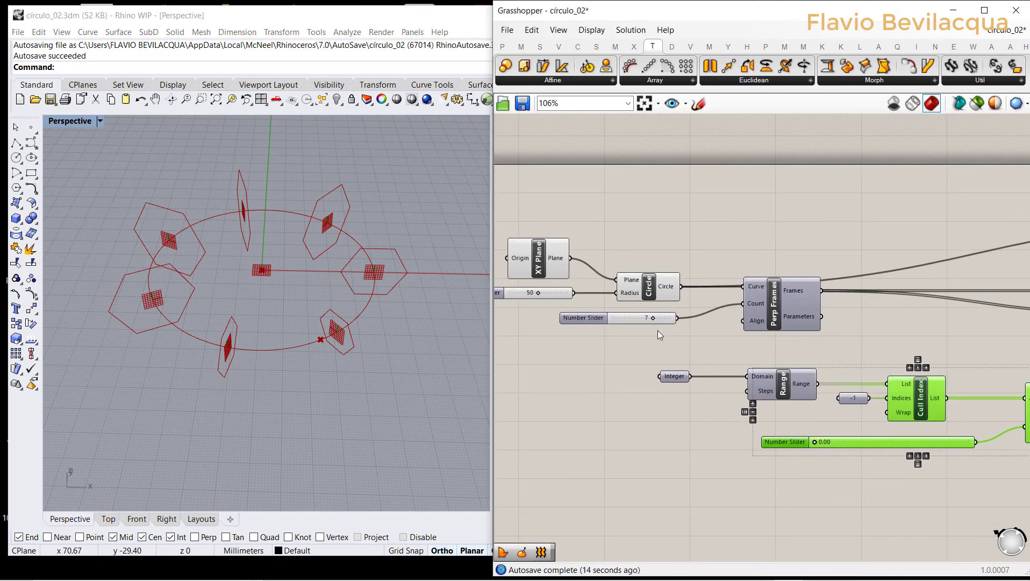
pyautogui.scroll(-5, 621, 324)
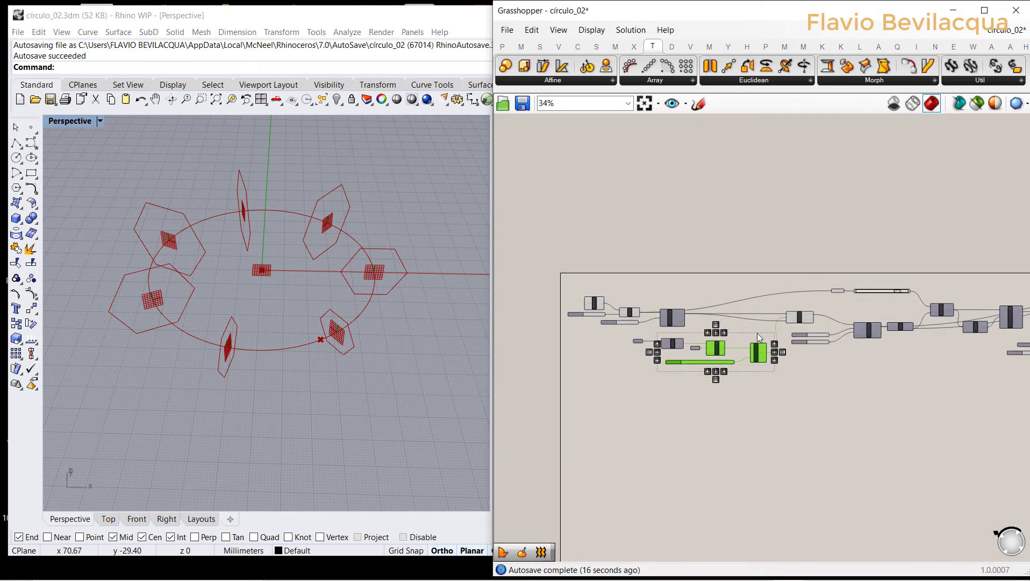
pyautogui.scroll(4, 845, 327)
pyautogui.scroll(-3, 939, 327)
pyautogui.scroll(5, 981, 308)
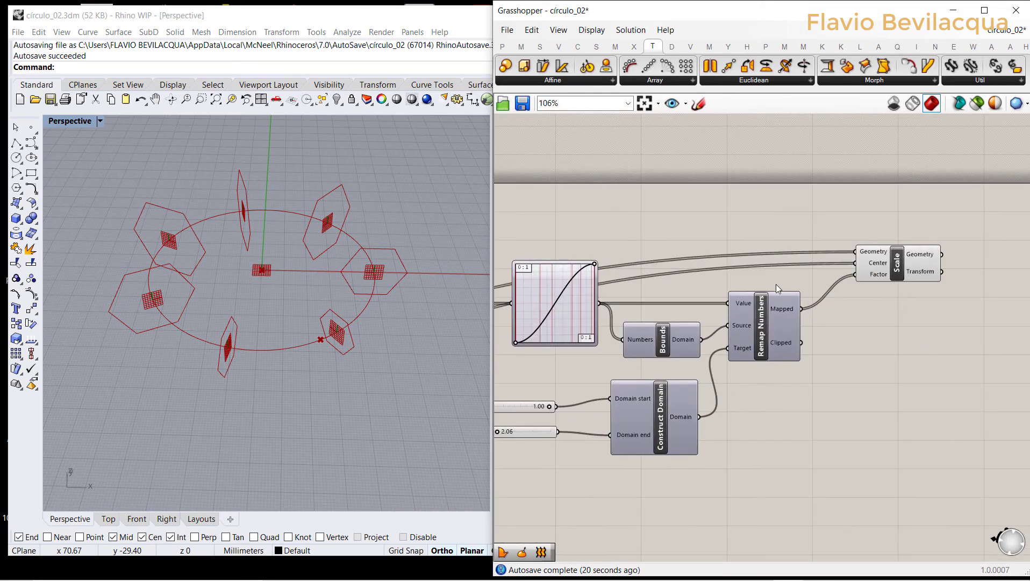
pyautogui.scroll(-3, 888, 338)
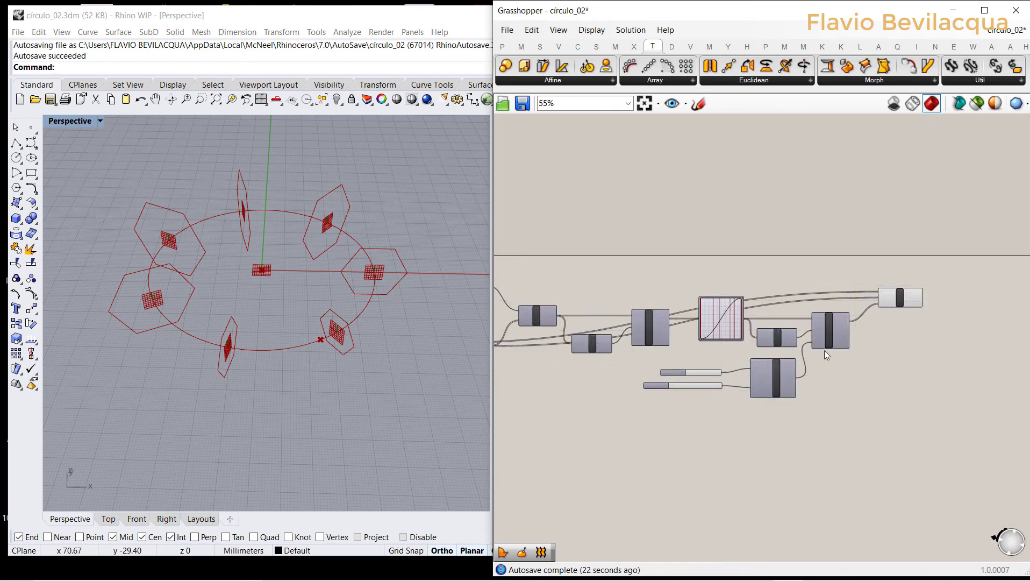
pyautogui.scroll(-3, 845, 350)
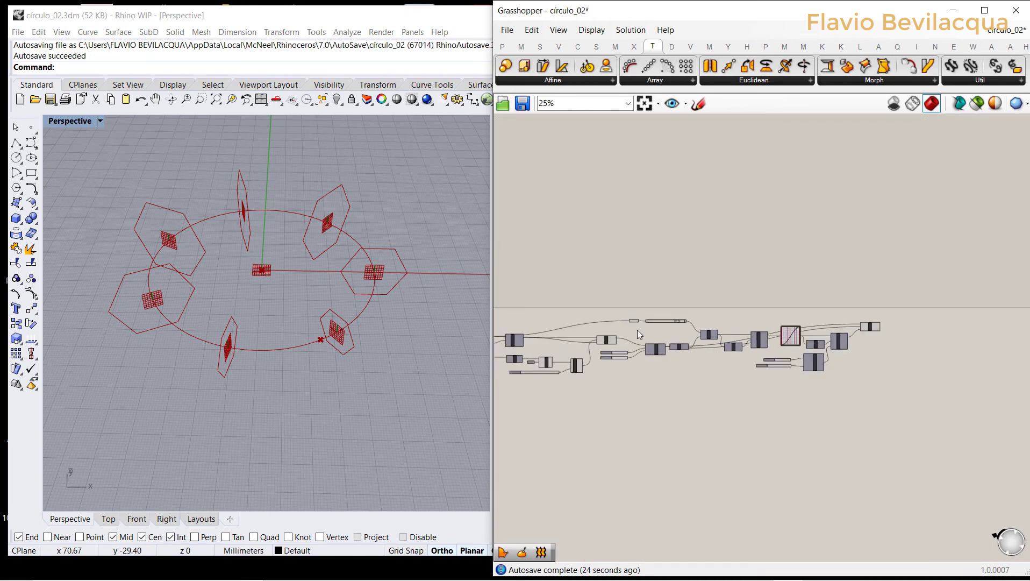
# Move the attractor point along the circle by lowering the slider fed by the Curve parameter.
pyautogui.scroll(7, 638, 334)
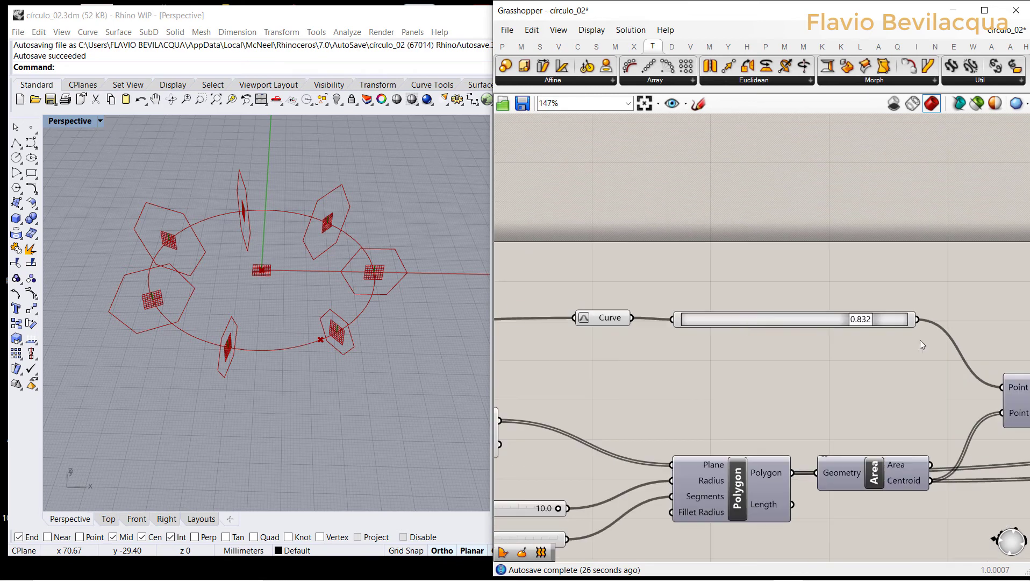
pyautogui.scroll(2, 746, 325)
pyautogui.moveTo(938, 319); pyautogui.dragTo(693, 292)
pyautogui.scroll(-5, 626, 294)
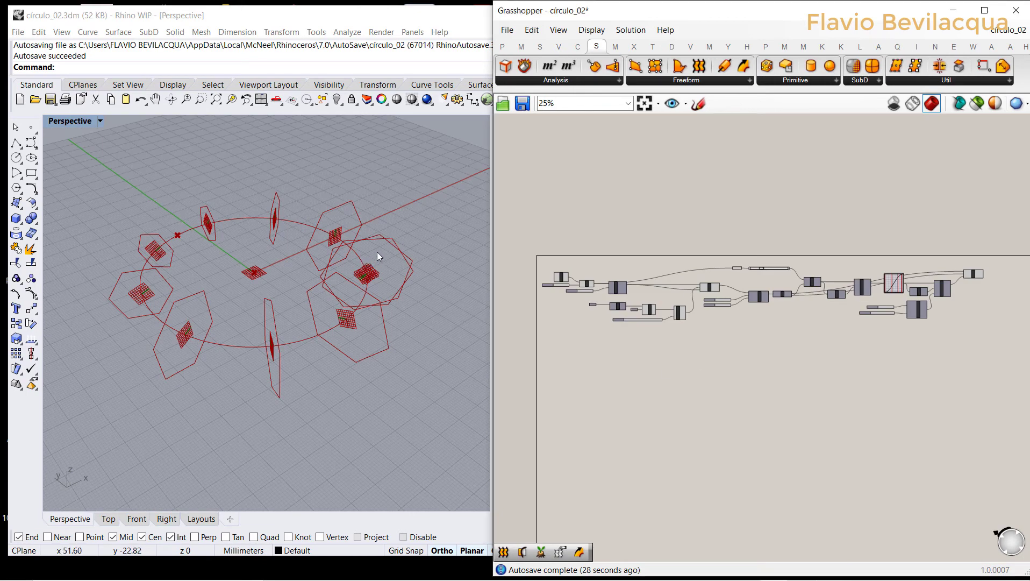
# Examine the overlapping polygons and connect the Perp Frames Count slider to the Steps input of Range.
pyautogui.scroll(4, 379, 251)
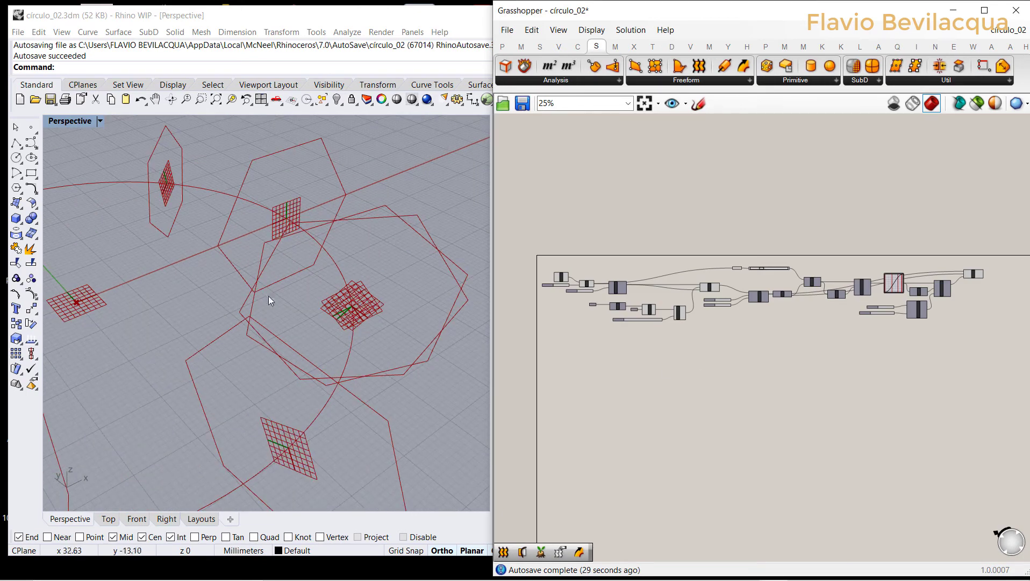
pyautogui.scroll(5, 598, 287)
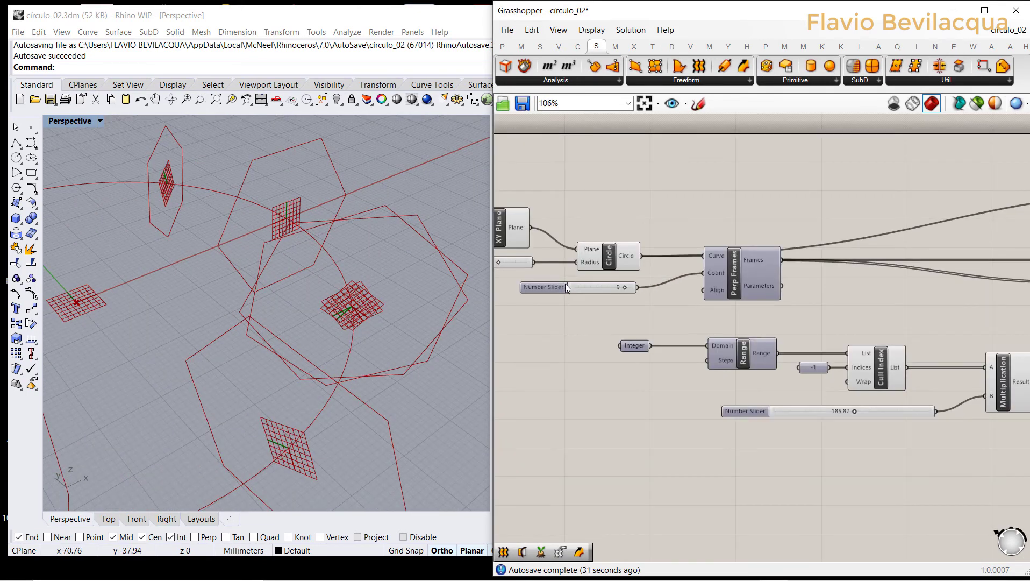
pyautogui.scroll(-2, 620, 282)
pyautogui.scroll(3, 656, 287)
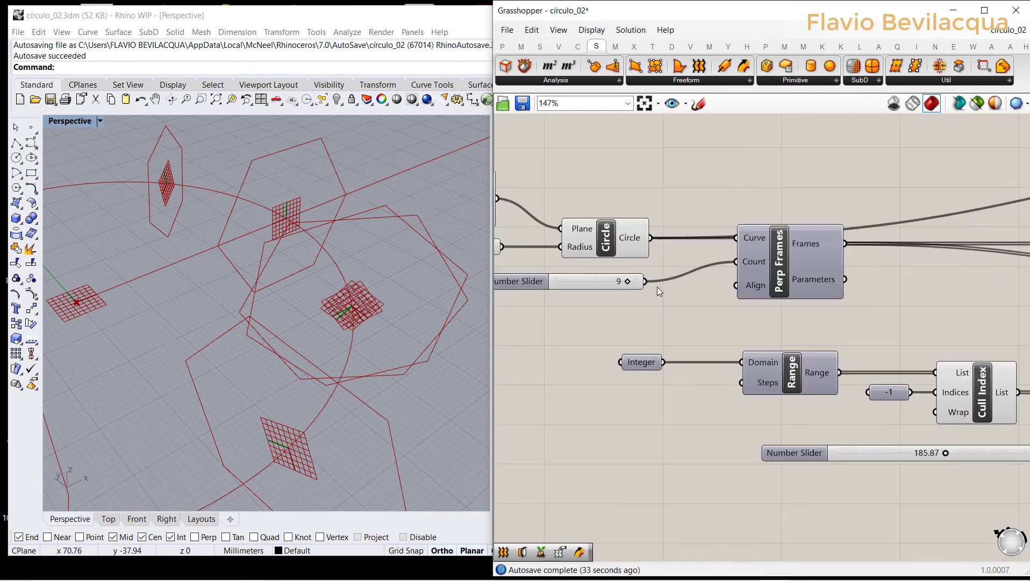
pyautogui.moveTo(645, 281); pyautogui.dragTo(741, 382)
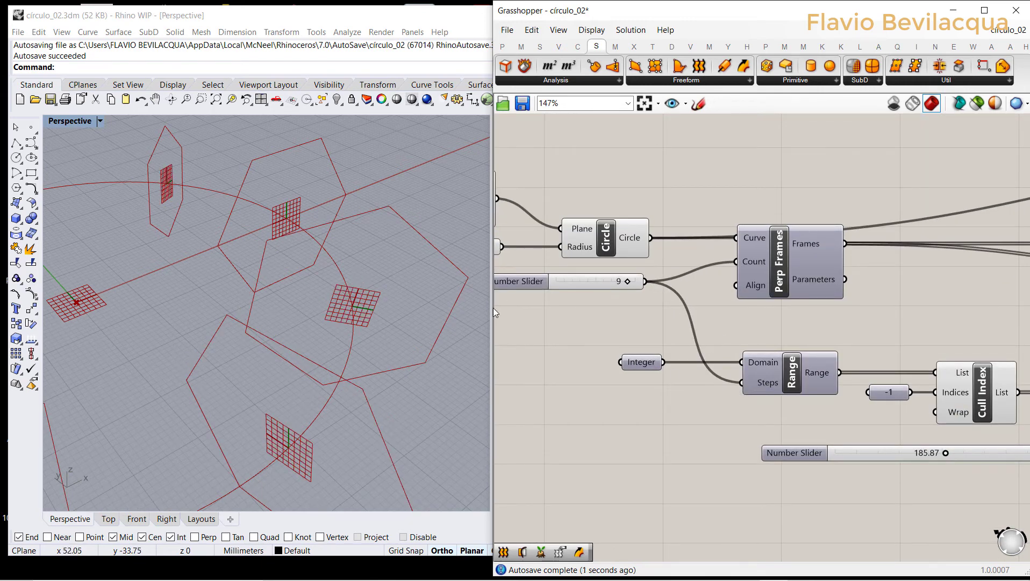
pyautogui.scroll(-2, 687, 297)
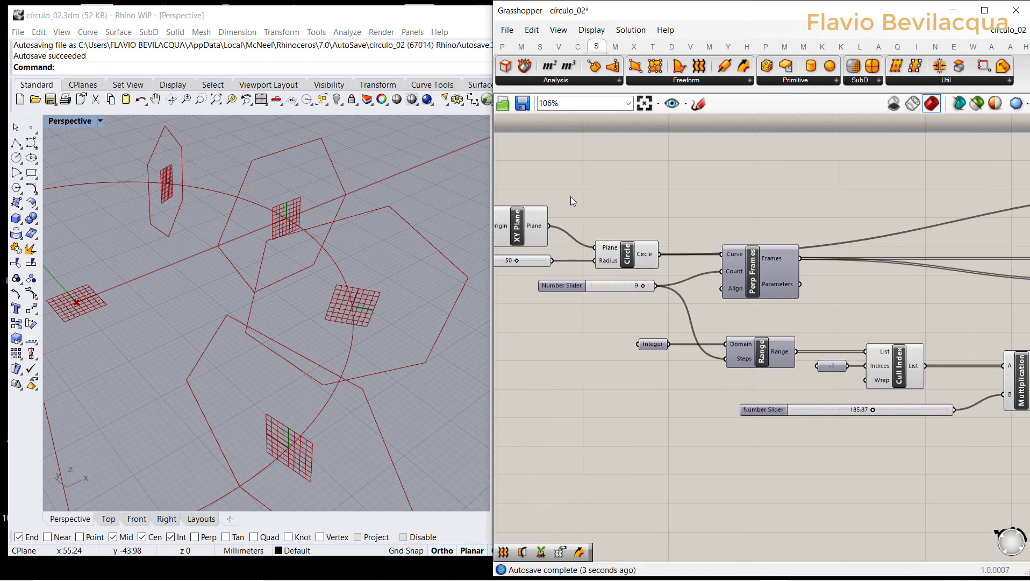
# Examine the graph mapper, remapping and domain sliders that control Scale, and compare them with the polygons around the circle.
pyautogui.scroll(-8, 571, 297)
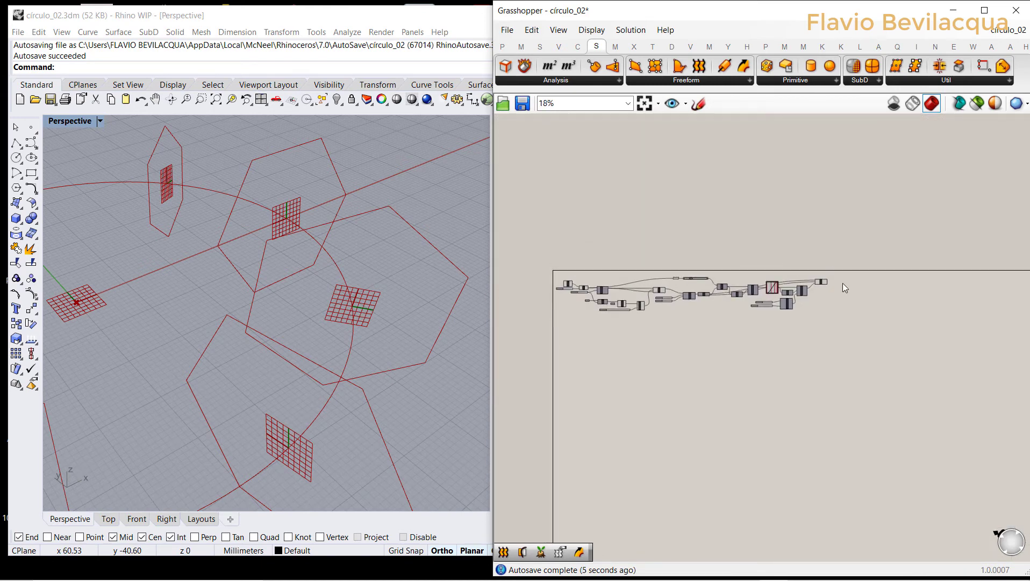
pyautogui.scroll(5, 843, 283)
pyautogui.scroll(-5, 301, 287)
pyautogui.scroll(4, 436, 275)
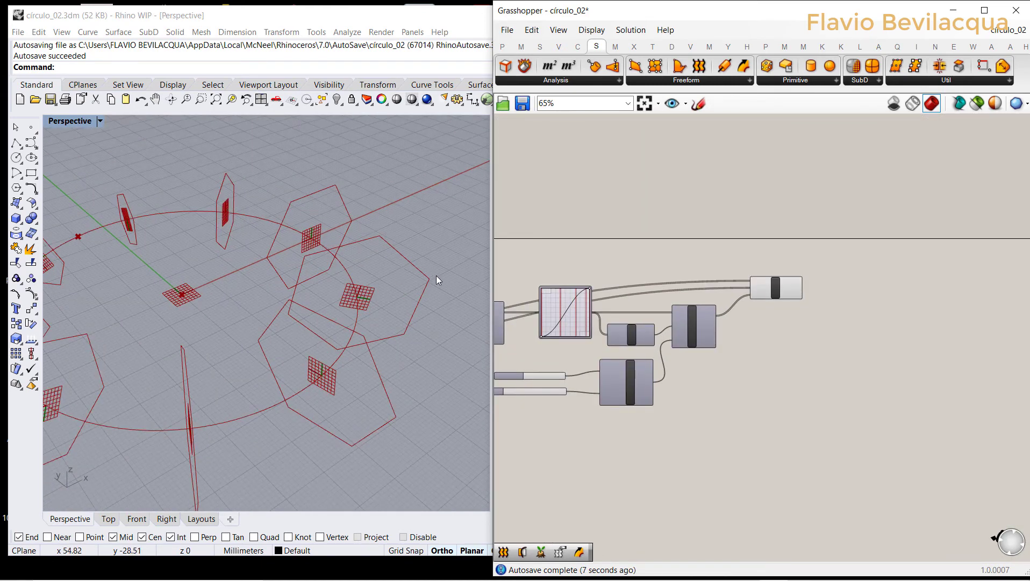
pyautogui.scroll(-2, 663, 341)
pyautogui.scroll(6, 659, 350)
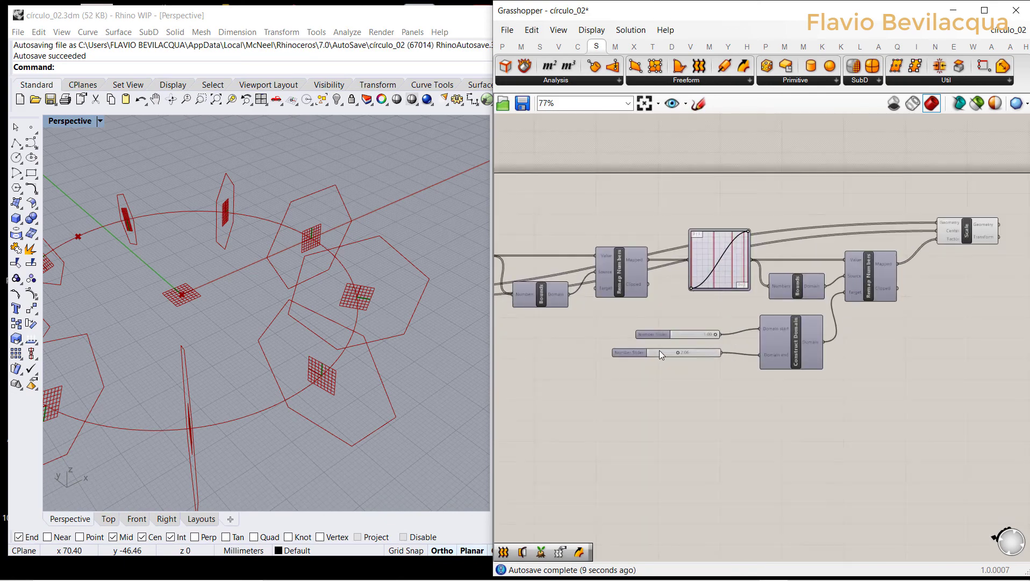
pyautogui.click(696, 358)
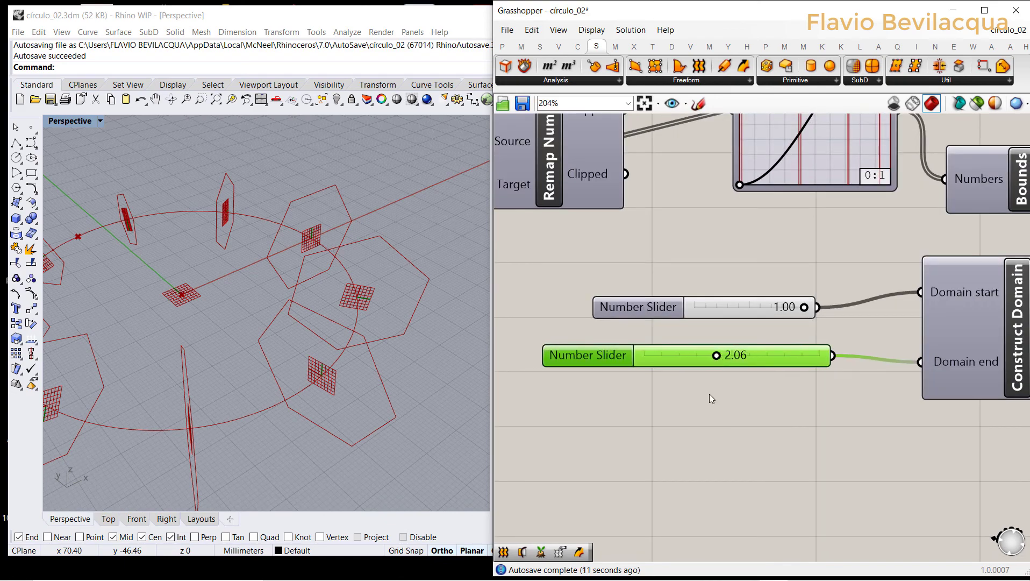
pyautogui.scroll(-5, 741, 376)
pyautogui.scroll(-4, 347, 314)
pyautogui.scroll(5, 347, 315)
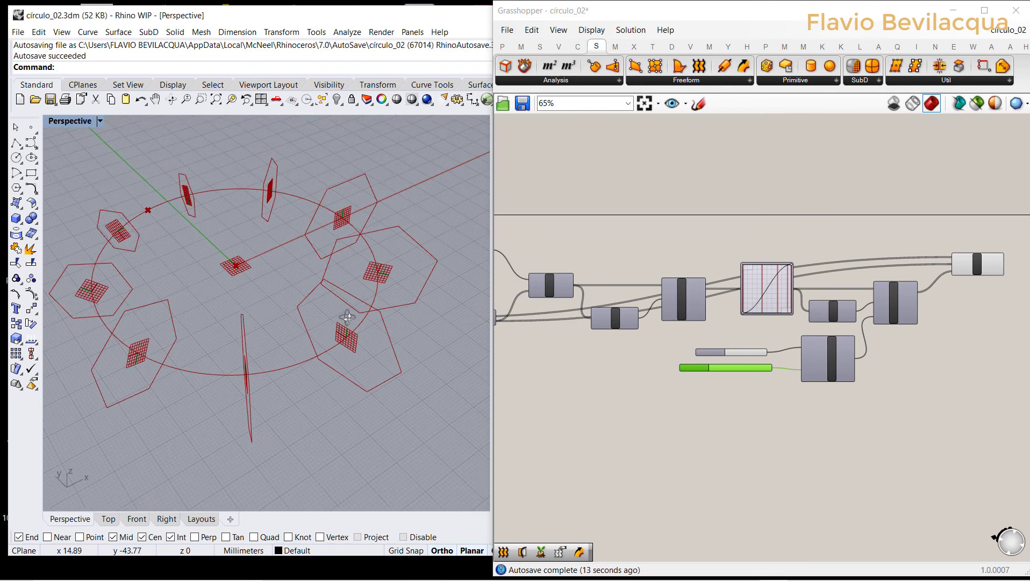
# Add a Loft component and connect the Geometry output of Scale to its Curves input.
pyautogui.scroll(-3, 763, 309)
pyautogui.scroll(3, 927, 270)
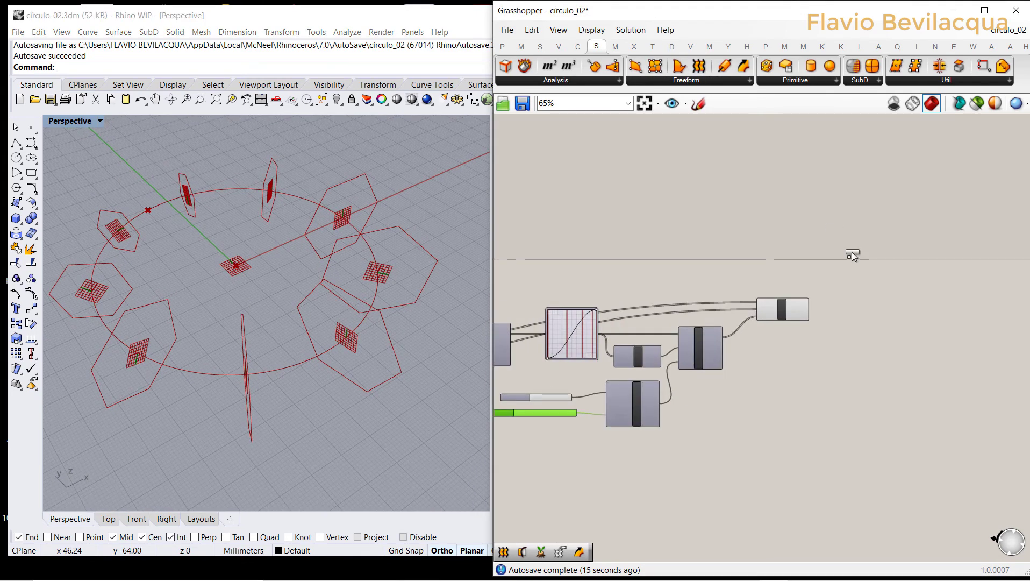
pyautogui.scroll(4, 870, 314)
pyautogui.moveTo(725, 295); pyautogui.dragTo(896, 288)
pyautogui.scroll(-3, 774, 252)
pyautogui.click(879, 286)
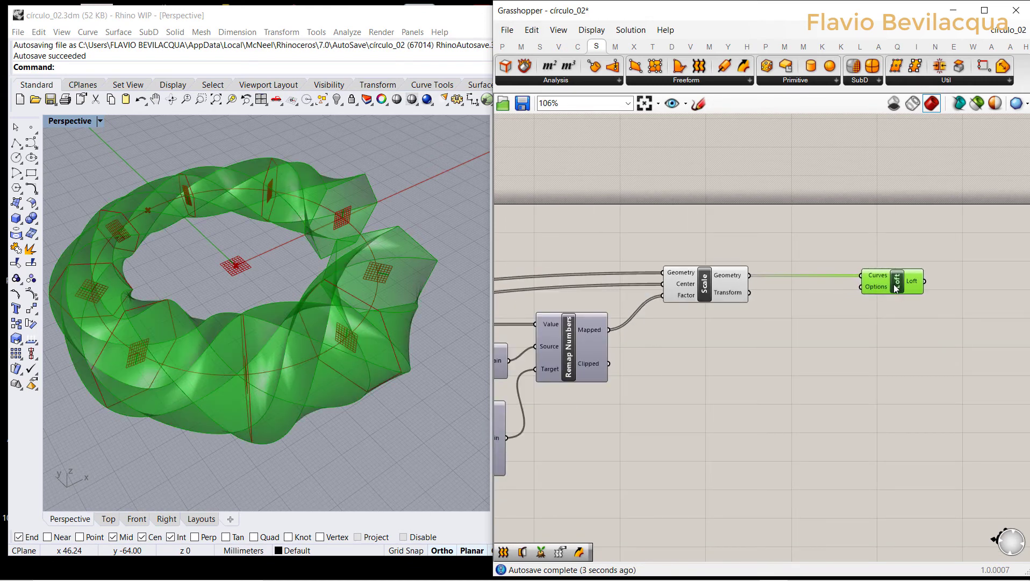
# Add a Loft Options component below Scale and connect its Options output to the Options input of Loft.
pyautogui.doubleClick(807, 349)
pyautogui.write('loft op')
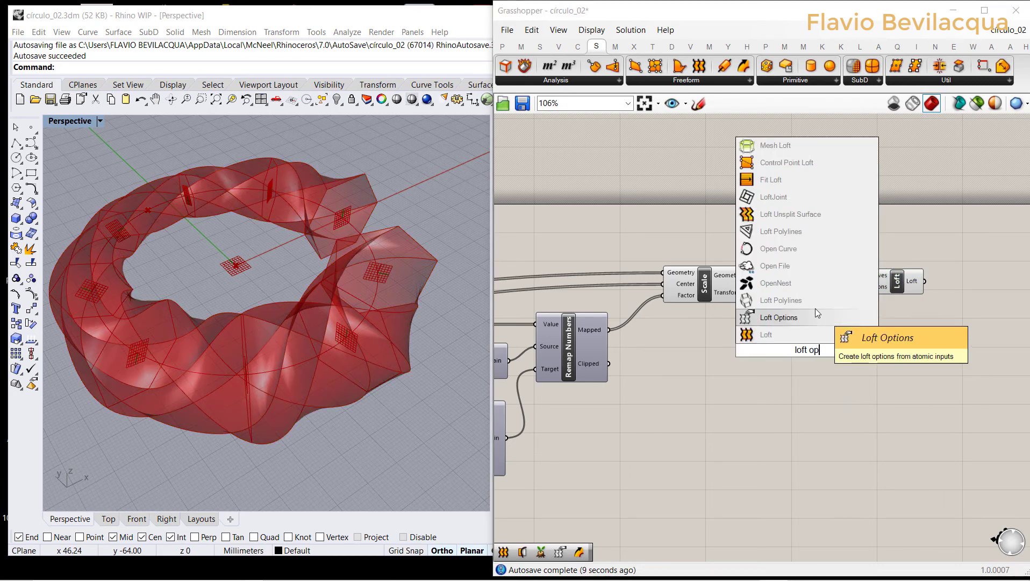
pyautogui.click(802, 316)
pyautogui.moveTo(810, 350); pyautogui.dragTo(782, 378)
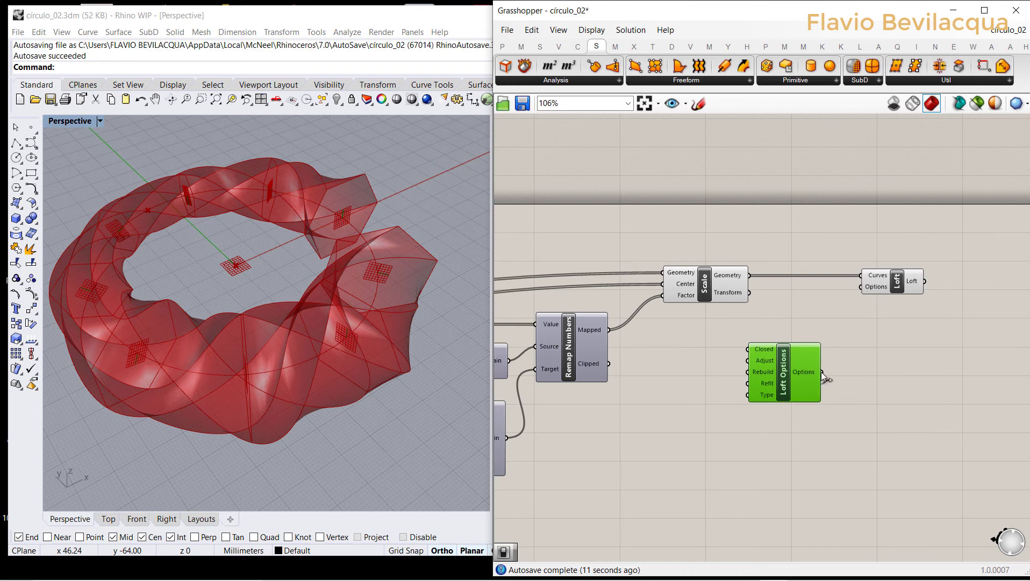
pyautogui.moveTo(848, 344); pyautogui.dragTo(863, 289)
# Add a Boolean Toggle, connect it to the Closed input of Loft Options and set it to True.
pyautogui.scroll(-2, 780, 356)
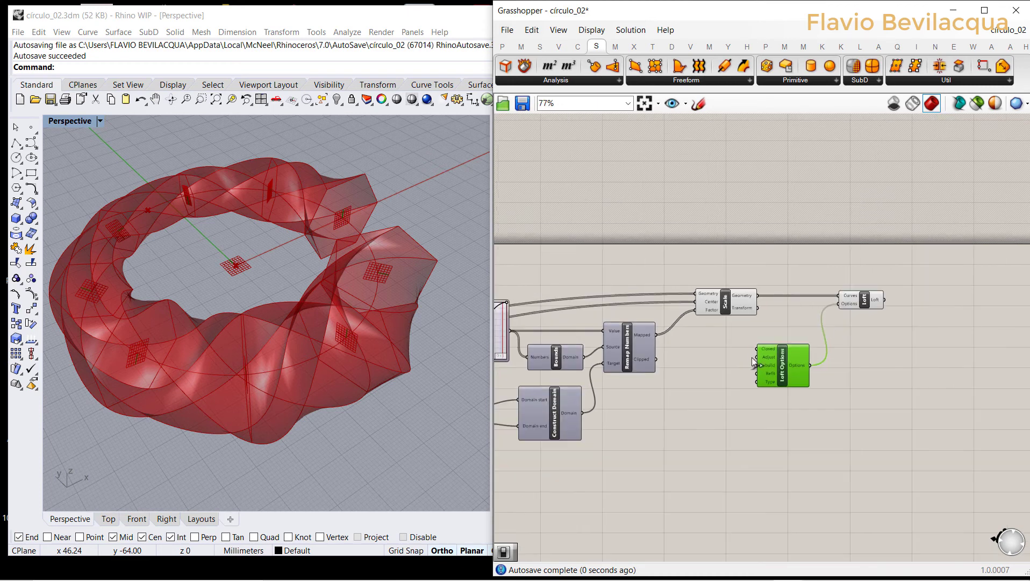
pyautogui.scroll(4, 752, 357)
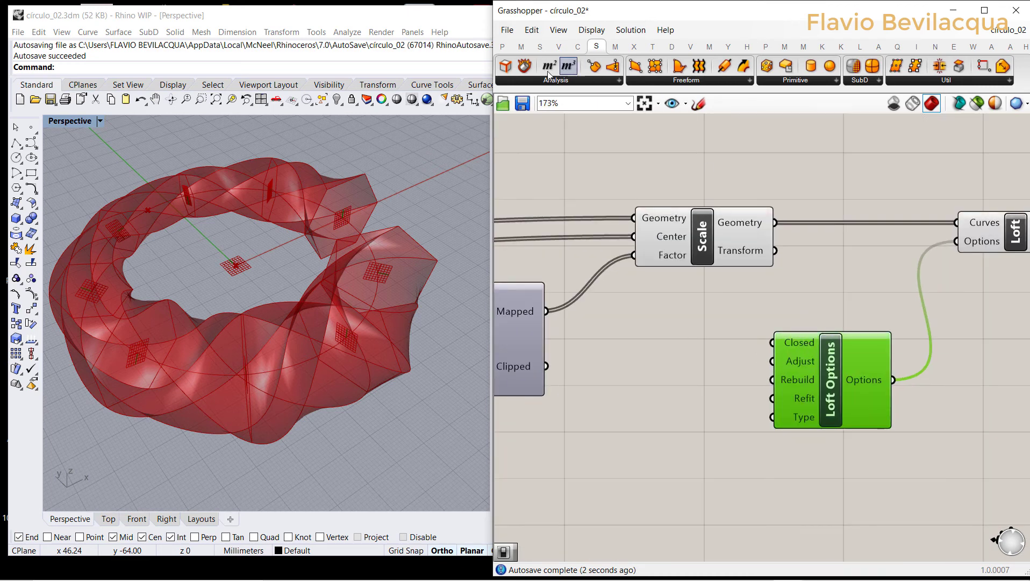
pyautogui.click(502, 46)
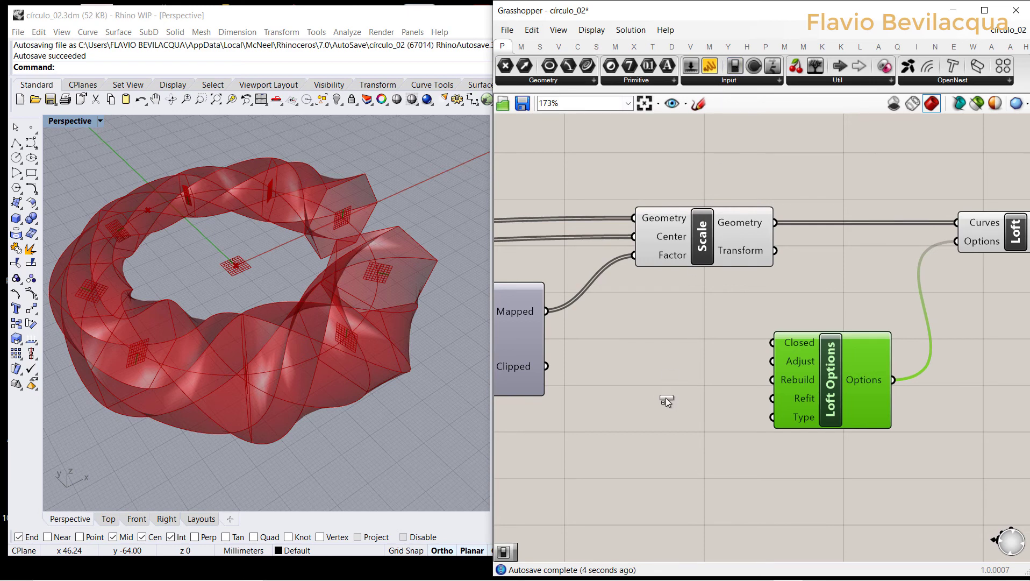
pyautogui.moveTo(666, 399); pyautogui.dragTo(651, 366)
pyautogui.moveTo(828, 386); pyautogui.dragTo(850, 386)
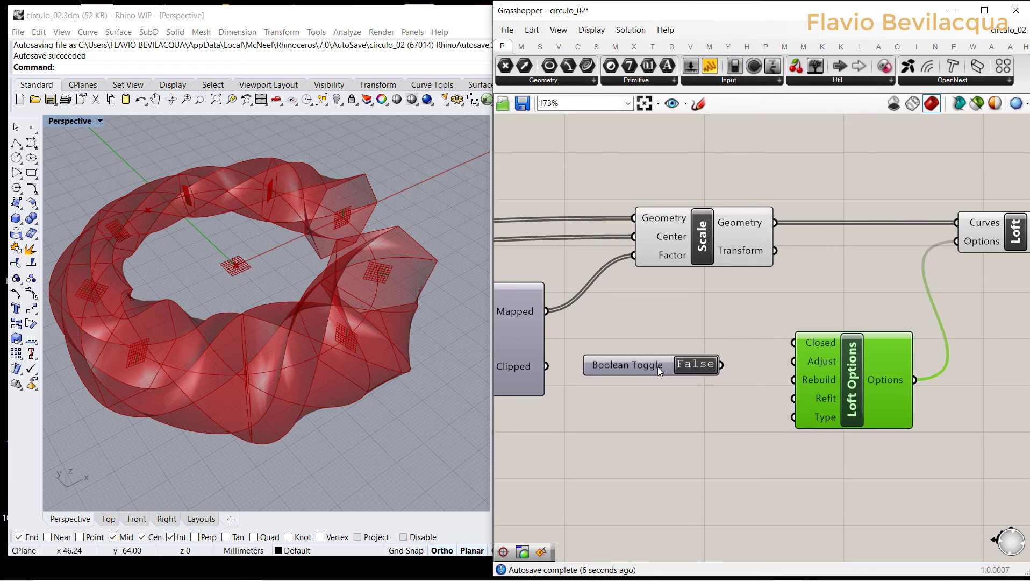
pyautogui.moveTo(658, 367); pyautogui.dragTo(675, 344)
pyautogui.moveTo(741, 342); pyautogui.dragTo(793, 342)
pyautogui.click(710, 340)
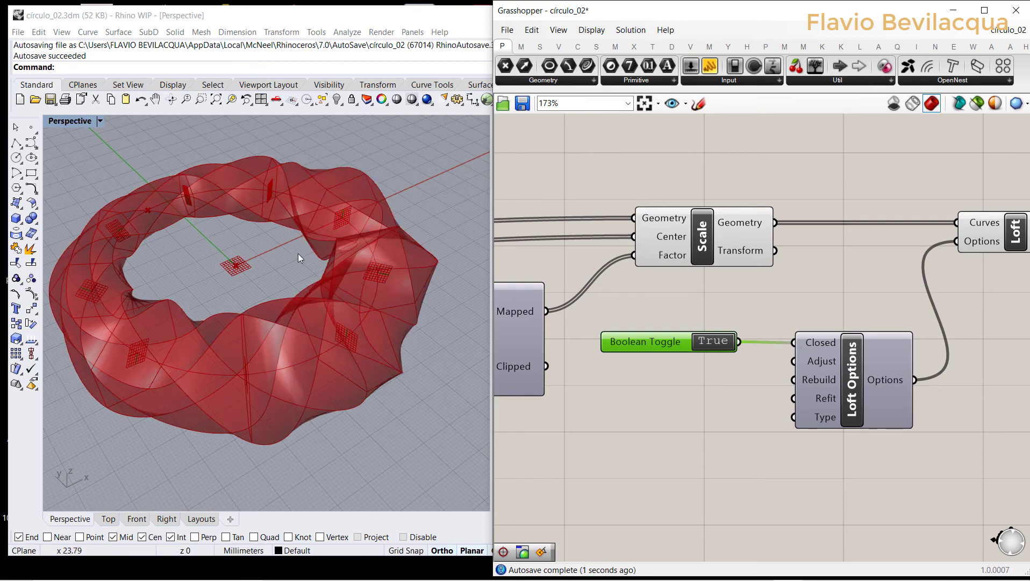
pyautogui.moveTo(298, 254); pyautogui.dragTo(244, 257, button='right')
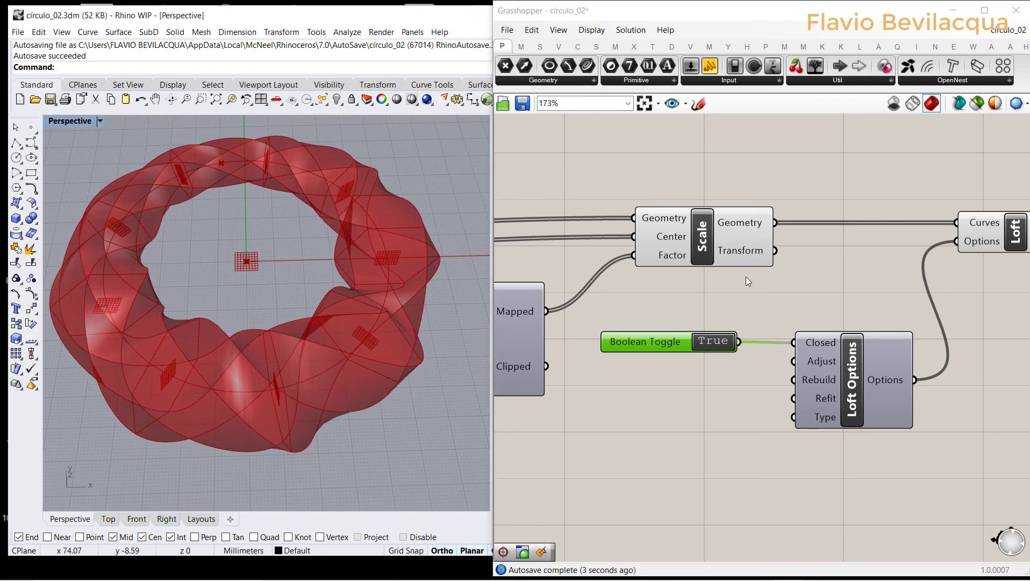
# Set the rotation slider feeding input B of Multiplication to 0.00.
pyautogui.scroll(-8, 745, 277)
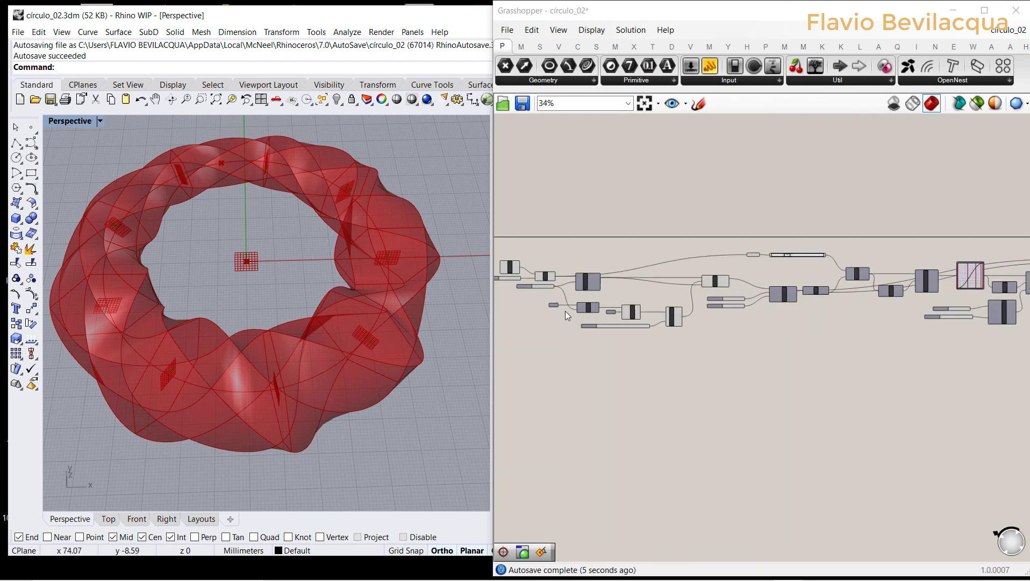
pyautogui.scroll(4, 570, 313)
pyautogui.scroll(-4, 735, 341)
pyautogui.scroll(7, 606, 276)
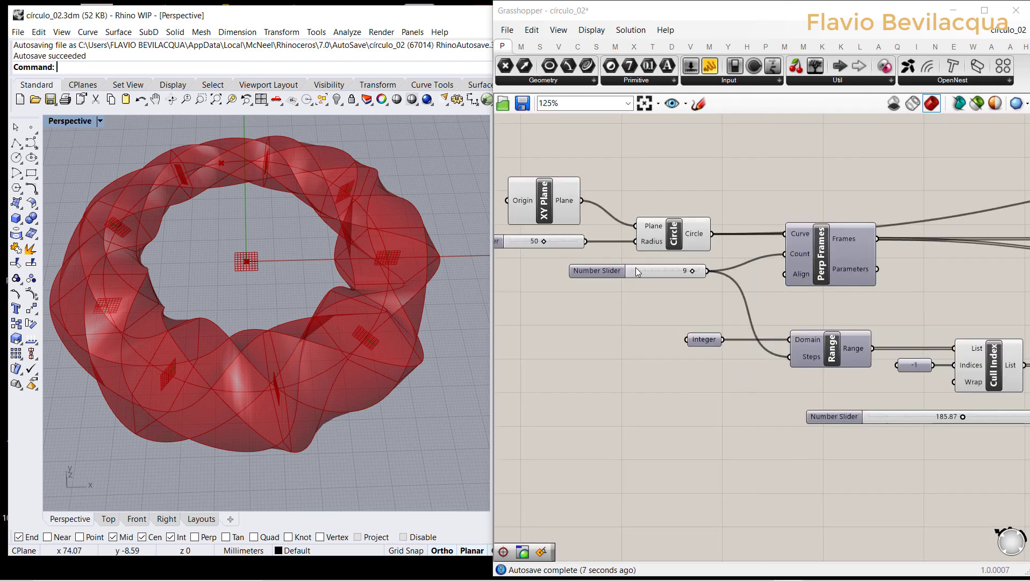
pyautogui.scroll(-4, 662, 286)
pyautogui.scroll(7, 740, 328)
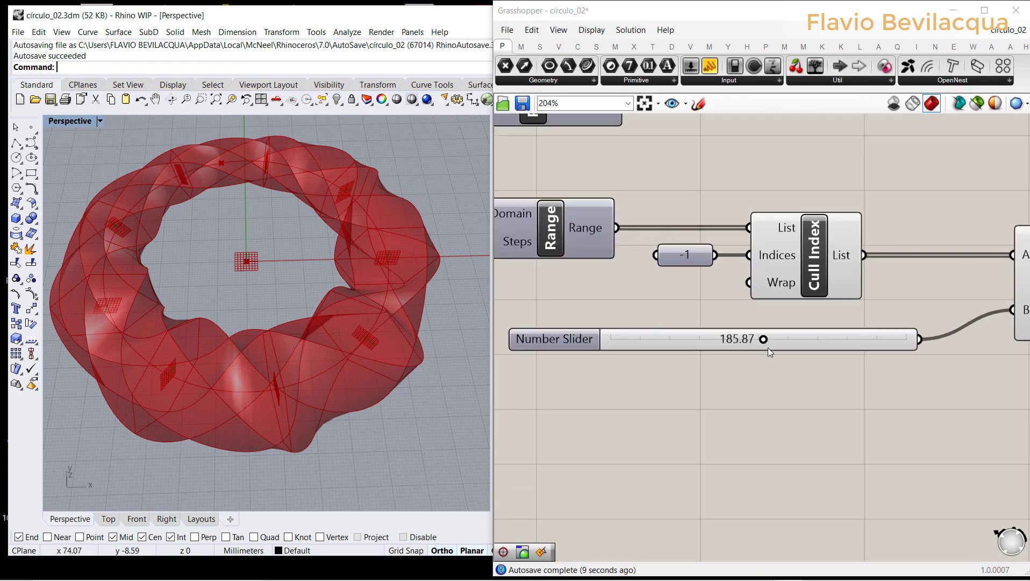
pyautogui.moveTo(763, 338); pyautogui.dragTo(599, 340)
pyautogui.moveTo(450, 328); pyautogui.dragTo(218, 283, button='right')
# Move the attractor point along the circle by setting the slider fed by the Curve parameter to 0.698.
pyautogui.scroll(-5, 719, 282)
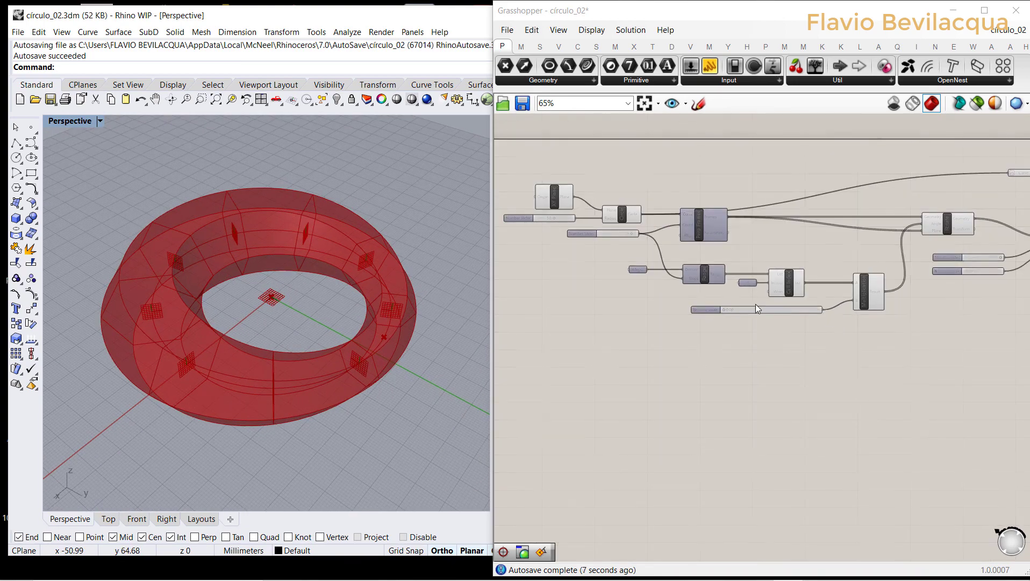
pyautogui.scroll(6, 914, 215)
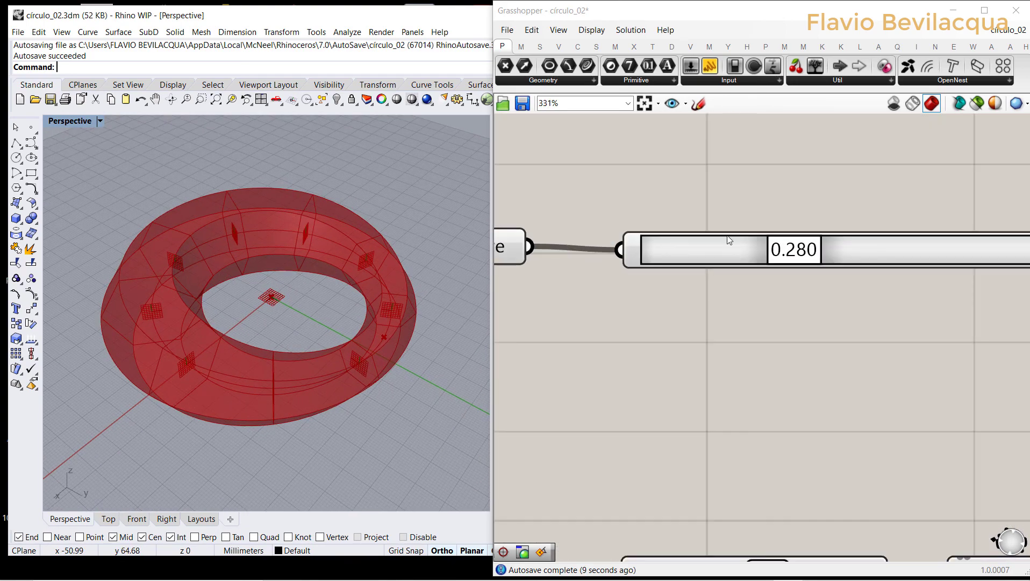
pyautogui.scroll(-2, 961, 236)
pyautogui.scroll(1, 696, 247)
pyautogui.moveTo(678, 247); pyautogui.dragTo(814, 248)
pyautogui.scroll(-2, 648, 241)
# Maximize the Grasshopper window and review the whole definition from XY Plane and Circle through to Loft.
pyautogui.scroll(-5, 699, 253)
pyautogui.scroll(6, 945, 240)
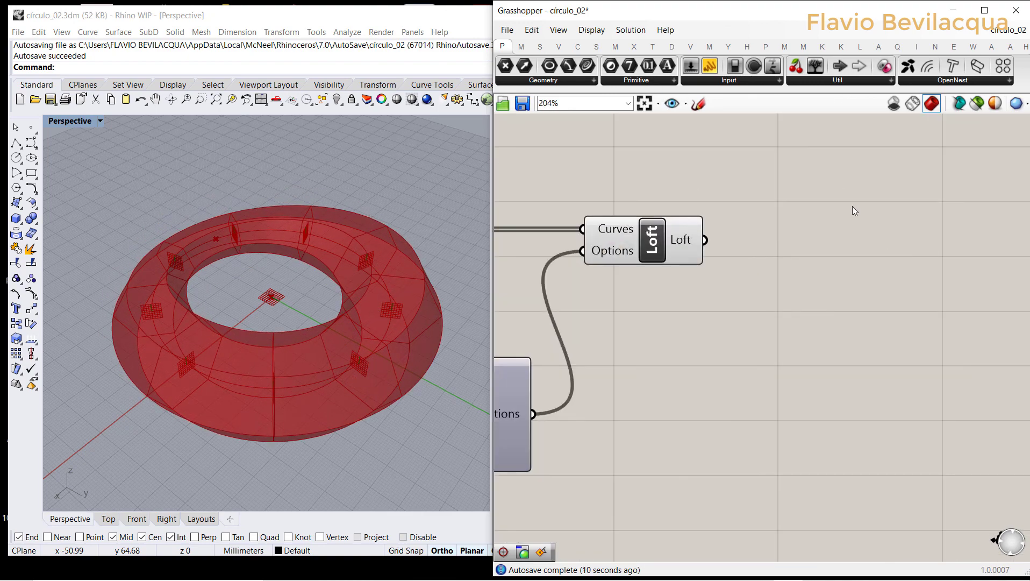
pyautogui.scroll(-7, 853, 222)
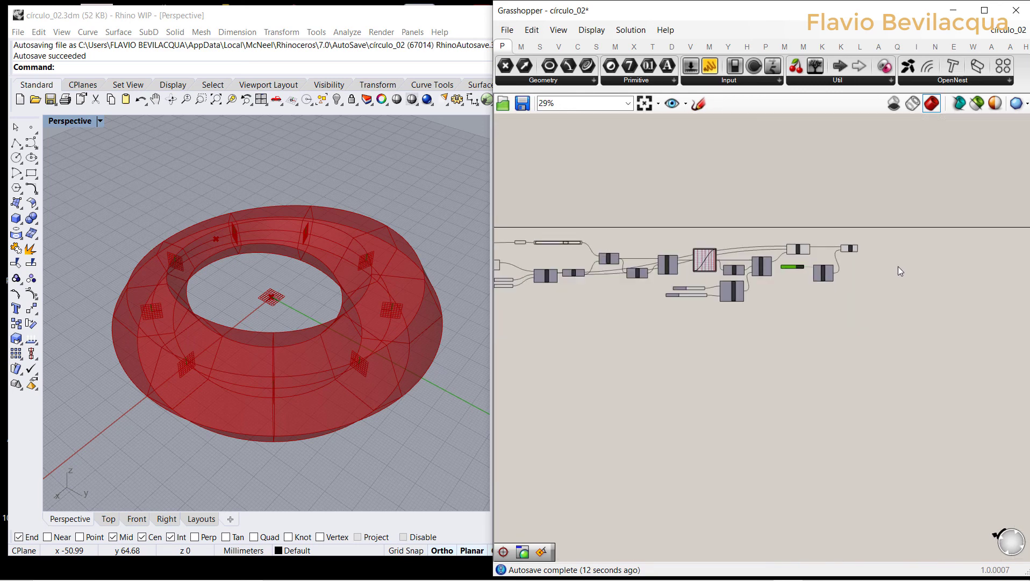
pyautogui.scroll(-3, 898, 266)
pyautogui.scroll(8, 692, 272)
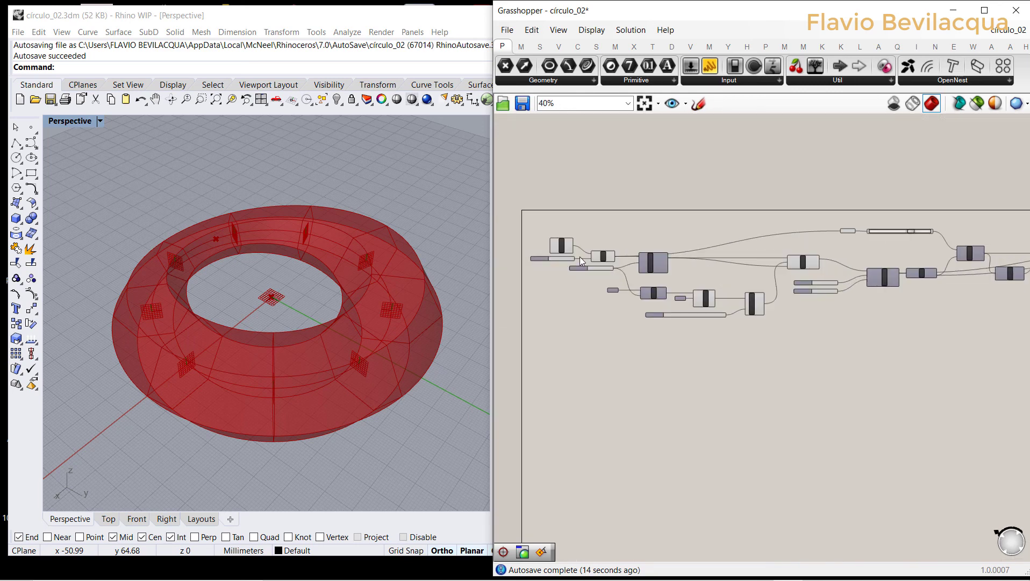
pyautogui.moveTo(977, 358); pyautogui.dragTo(974, 342, button='right')
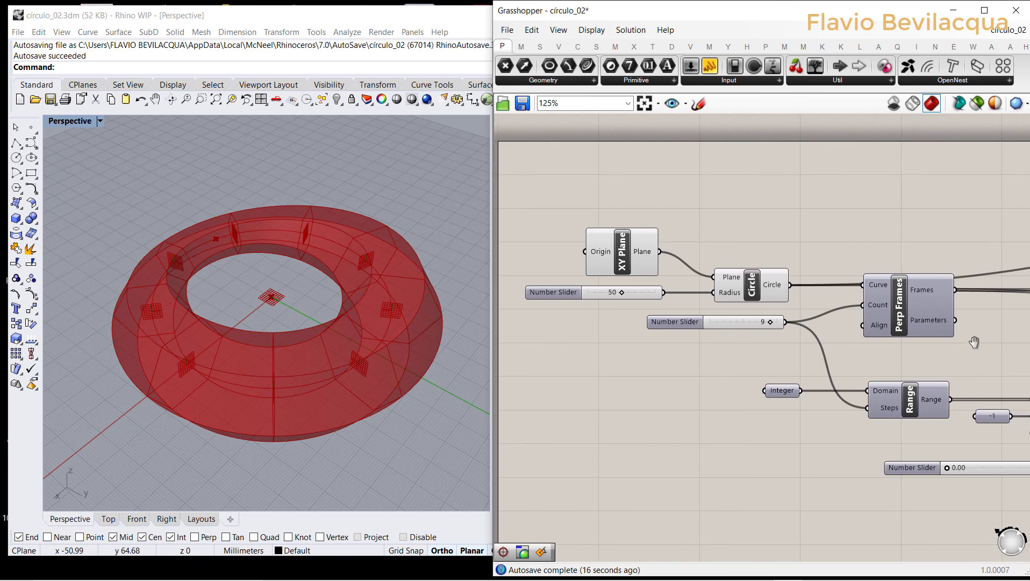
pyautogui.click(985, 10)
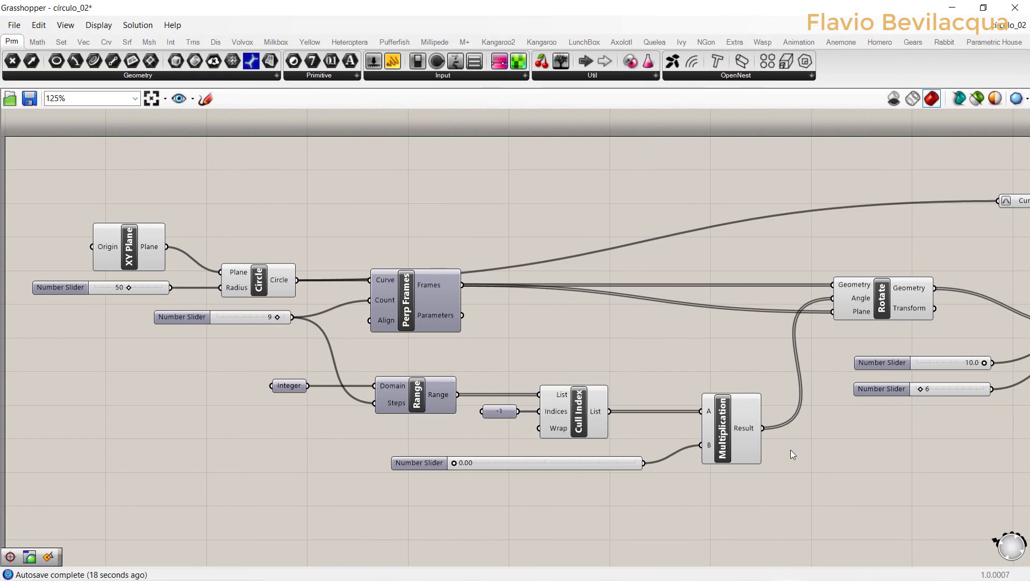
pyautogui.moveTo(853, 437); pyautogui.dragTo(342, 430, button='right')
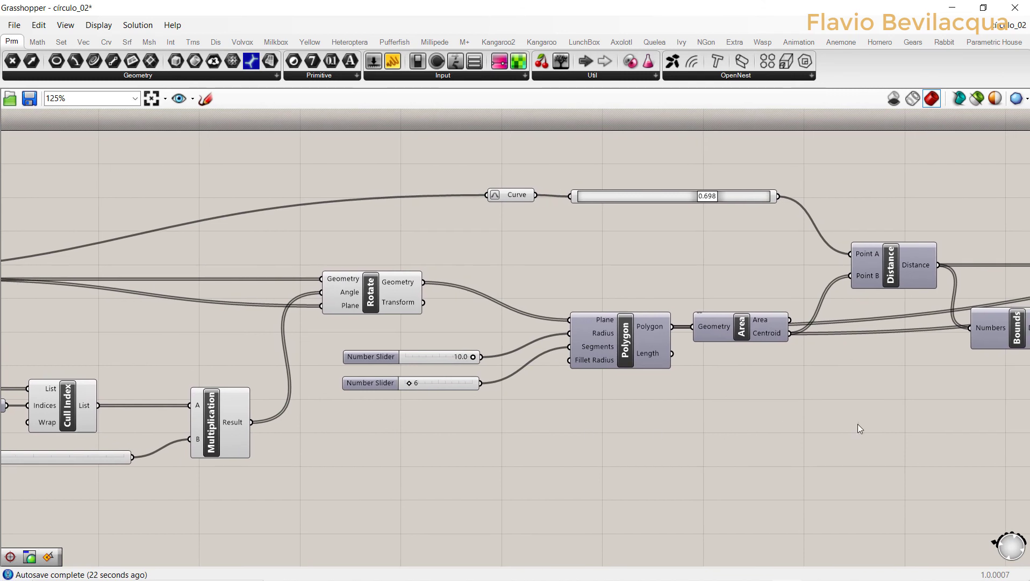
pyautogui.moveTo(858, 429); pyautogui.dragTo(385, 423, button='right')
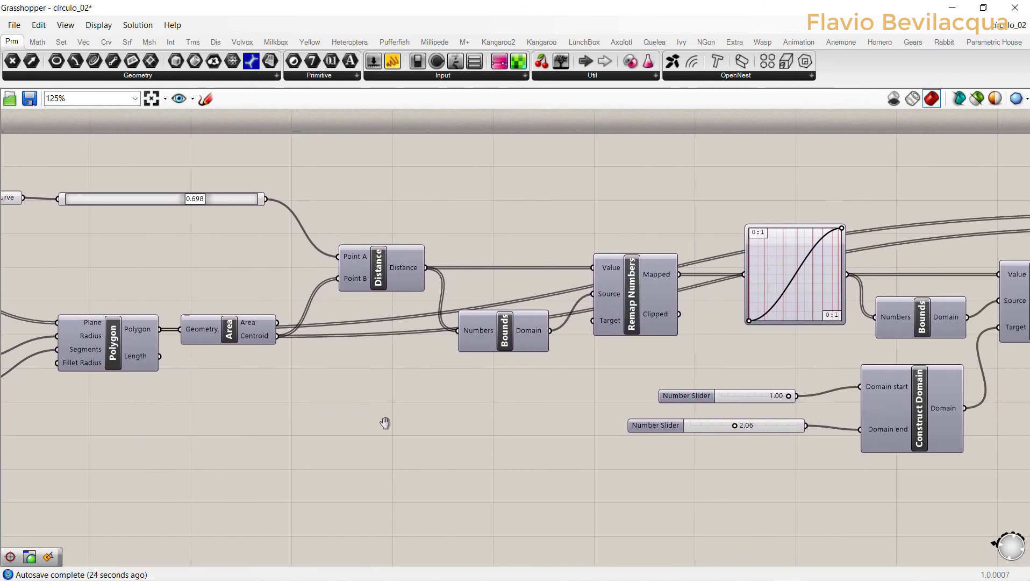
pyautogui.moveTo(895, 489); pyautogui.dragTo(383, 483, button='right')
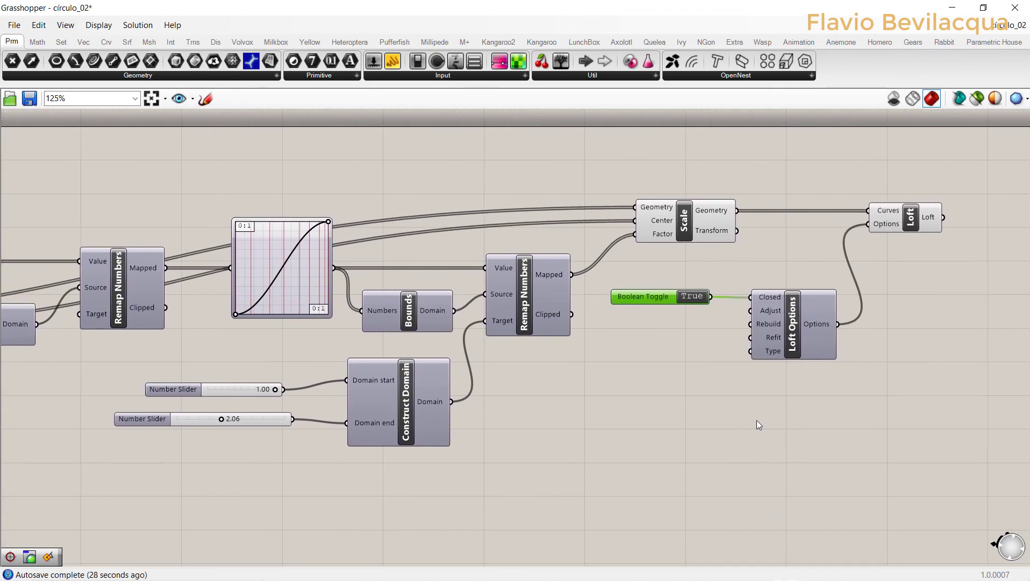